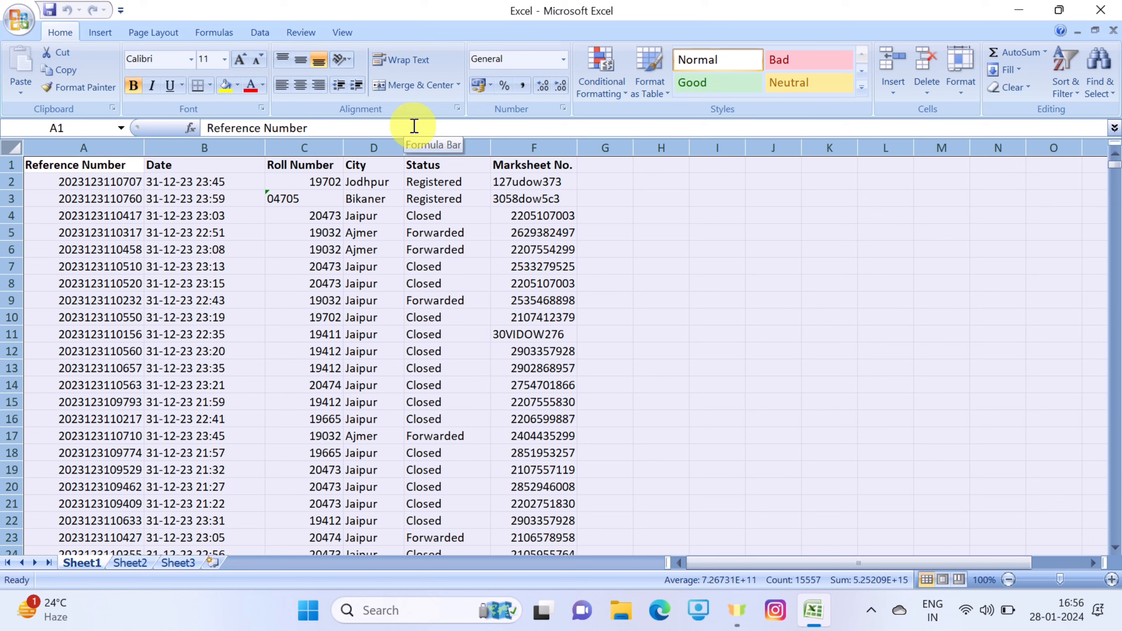
click(350, 285)
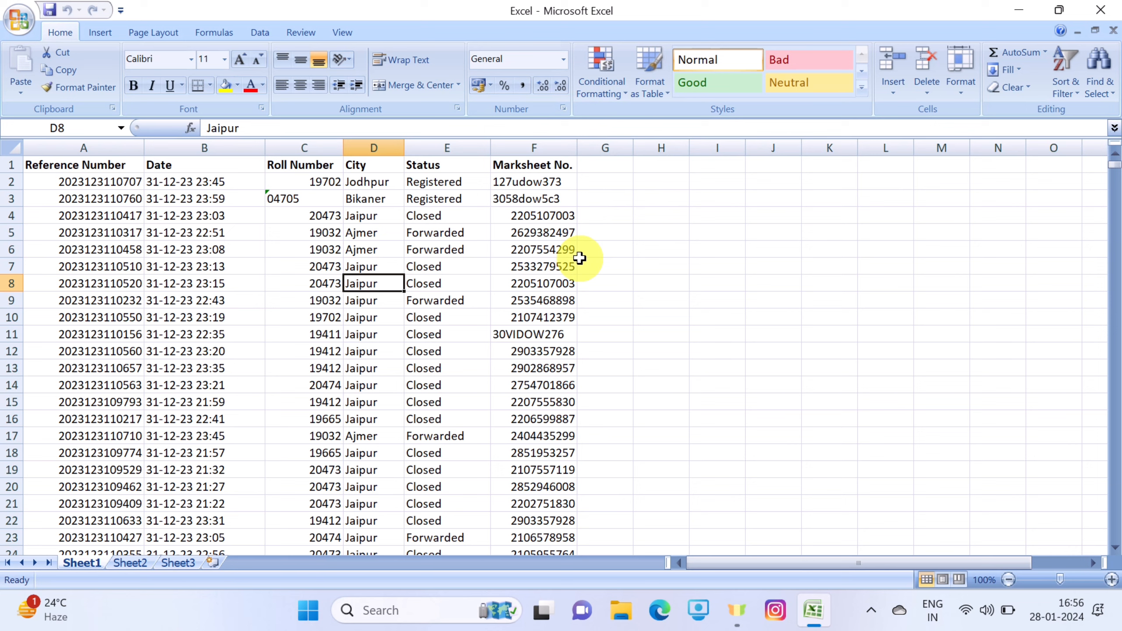
click(614, 104)
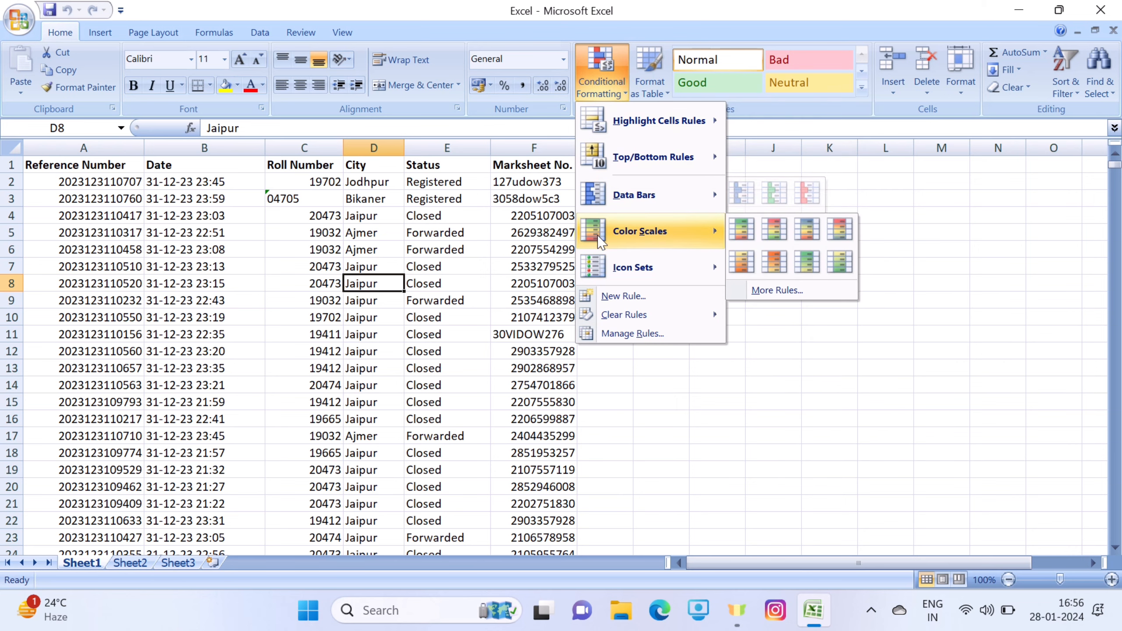
mouse_move(600, 267)
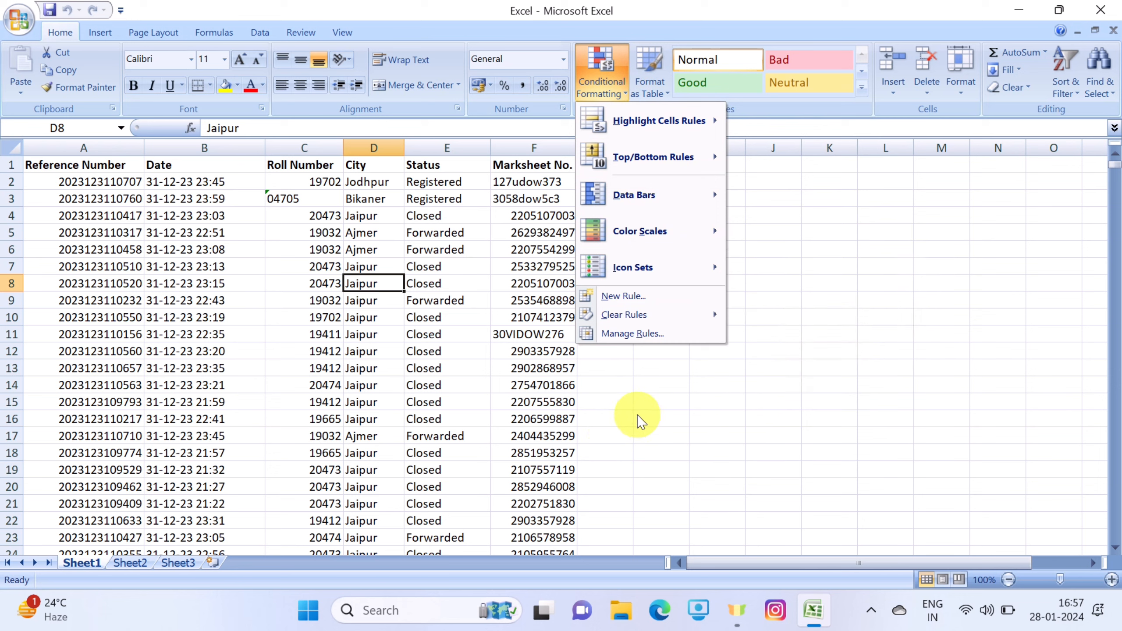
mouse_move(596, 125)
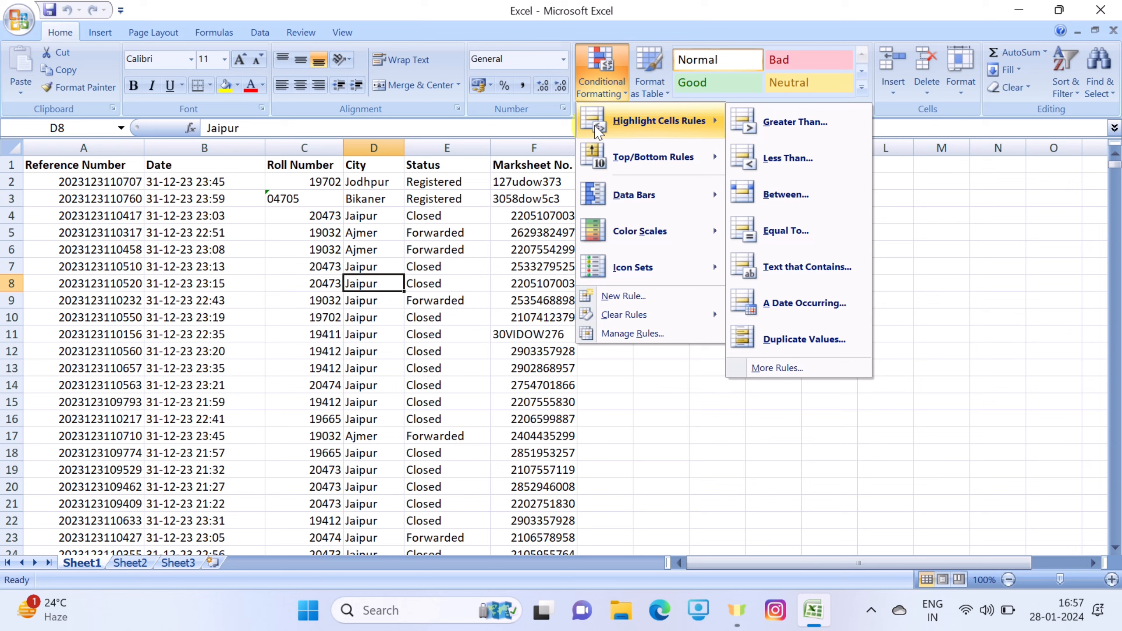
click(472, 274)
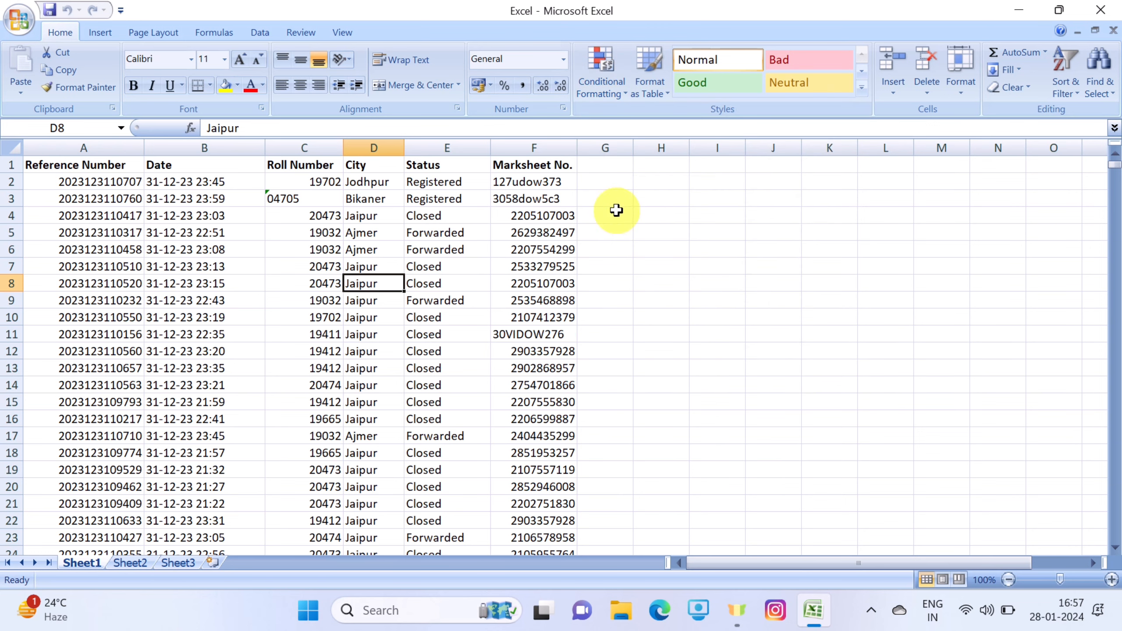
Add the header "Number" in cell G1, next to the Marksheet No. column.
click(602, 167)
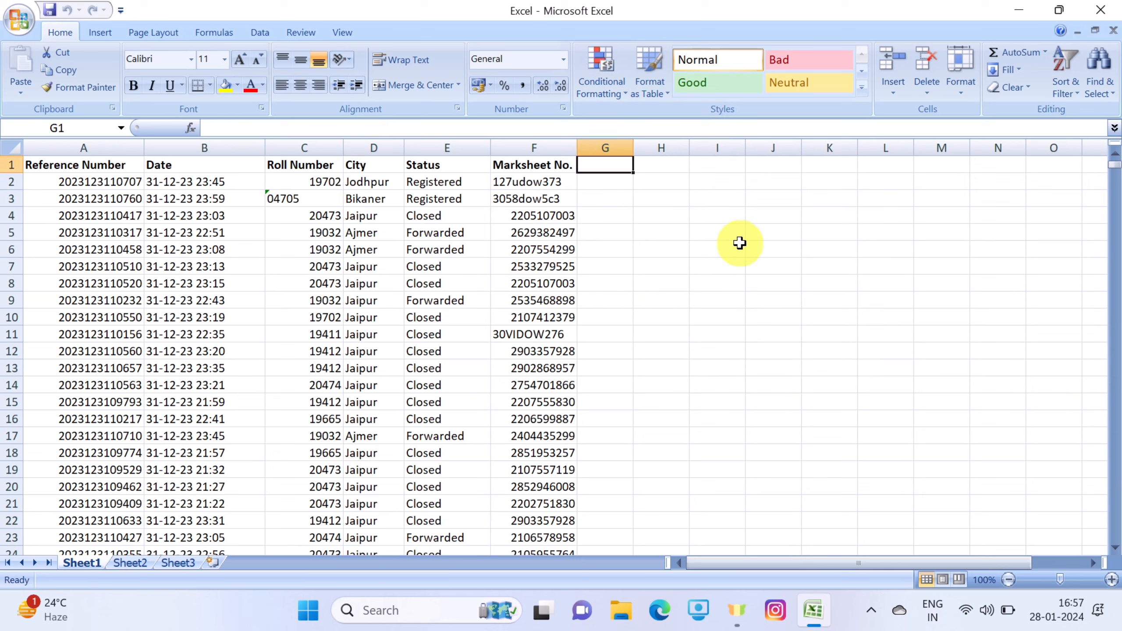
text(Number)
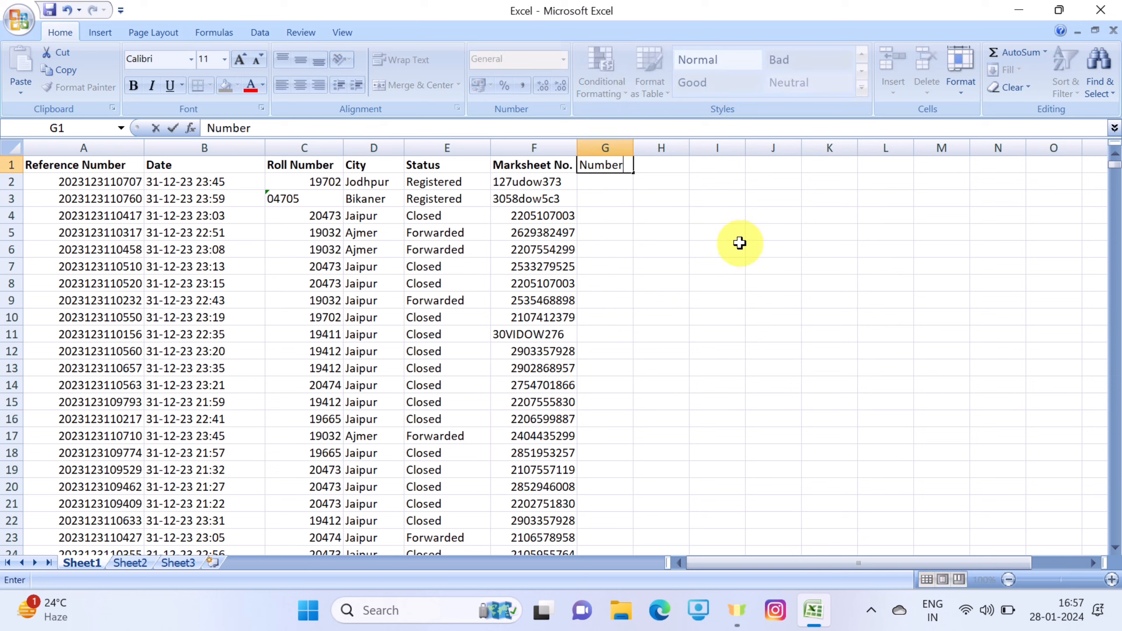
key(Return)
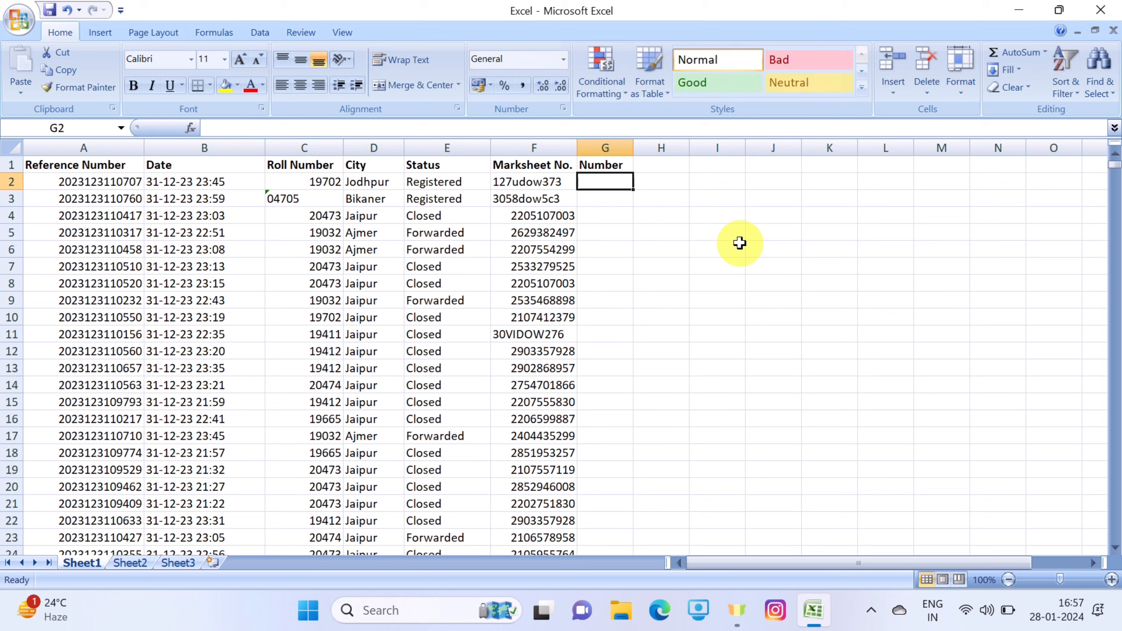
Fill cells G2 to G7 of the Number column with 3, 4, 2, 6, 3 and 2.
text(3)
key(Return)
text(4)
key(Return)
text(2)
key(Return)
text(6)
key(Return)
text(6)
key(BackSpace)
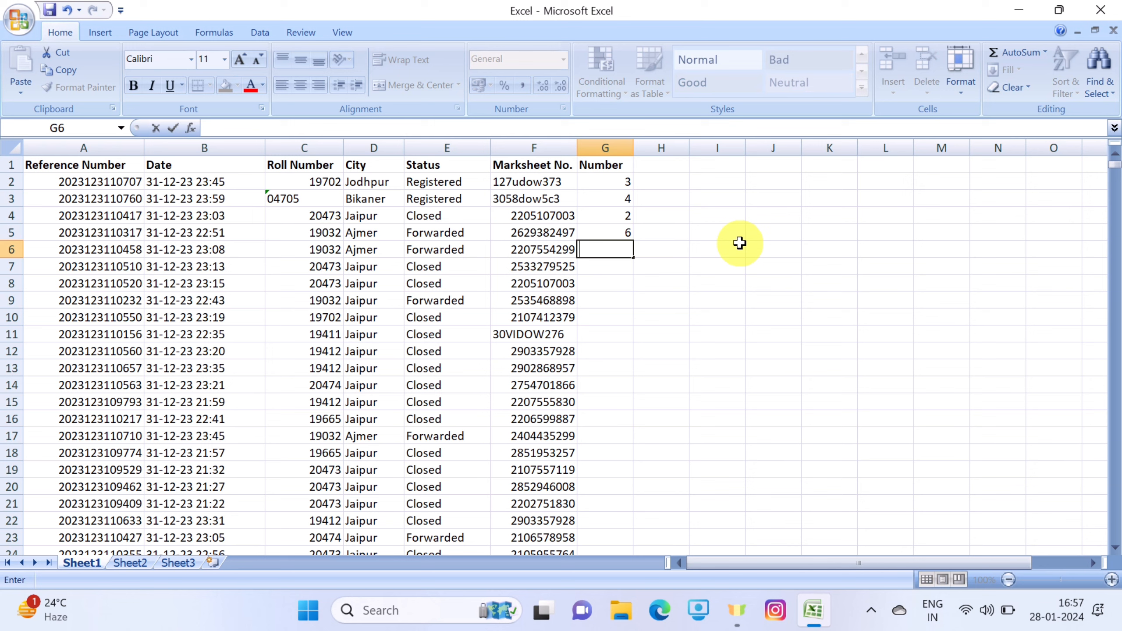
text(3)
key(Return)
text(274)
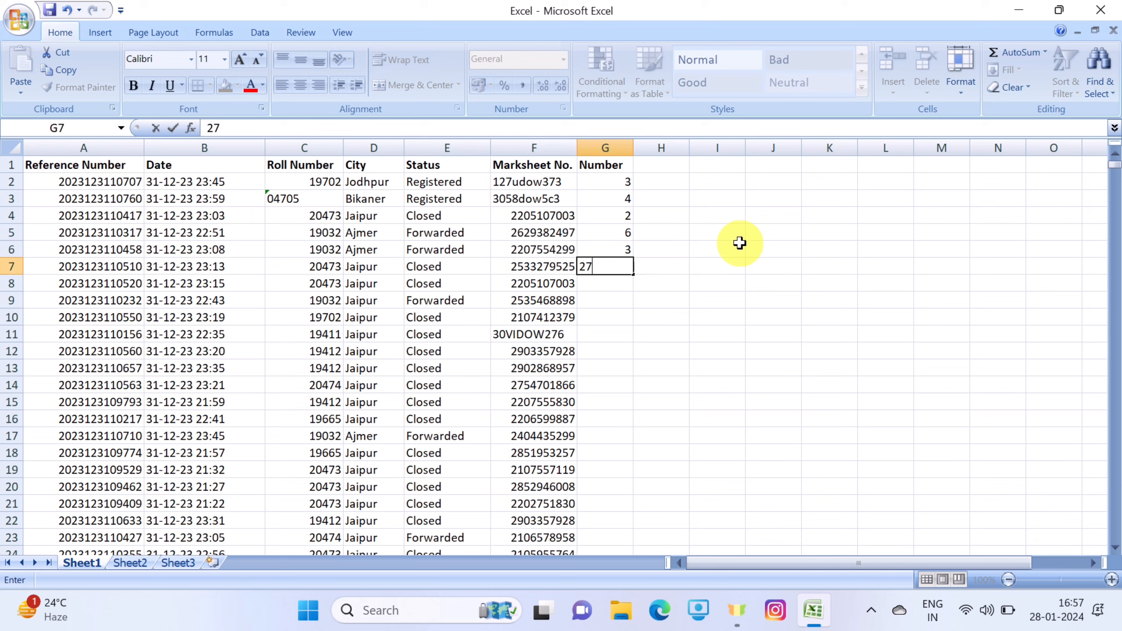
key(BackSpace)
key(BackSpace)
key(Return)
Fill cells G8 to G12 of the Number column with 99, 88, 55, 66 and 33.
text(99)
key(Return)
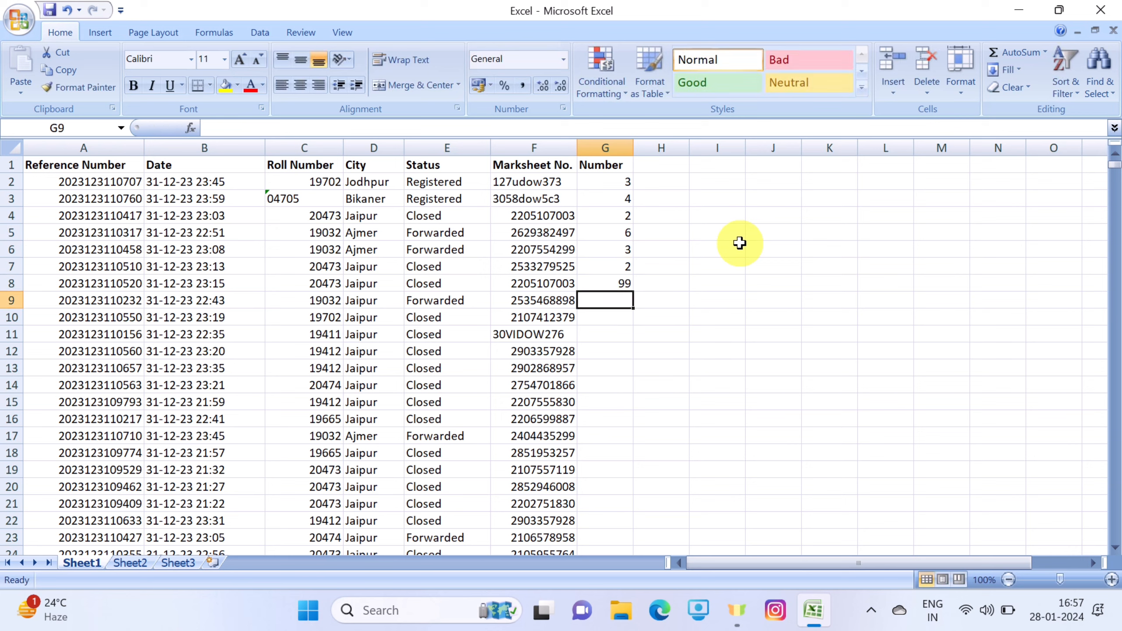
text(88)
key(Return)
text(55)
key(Return)
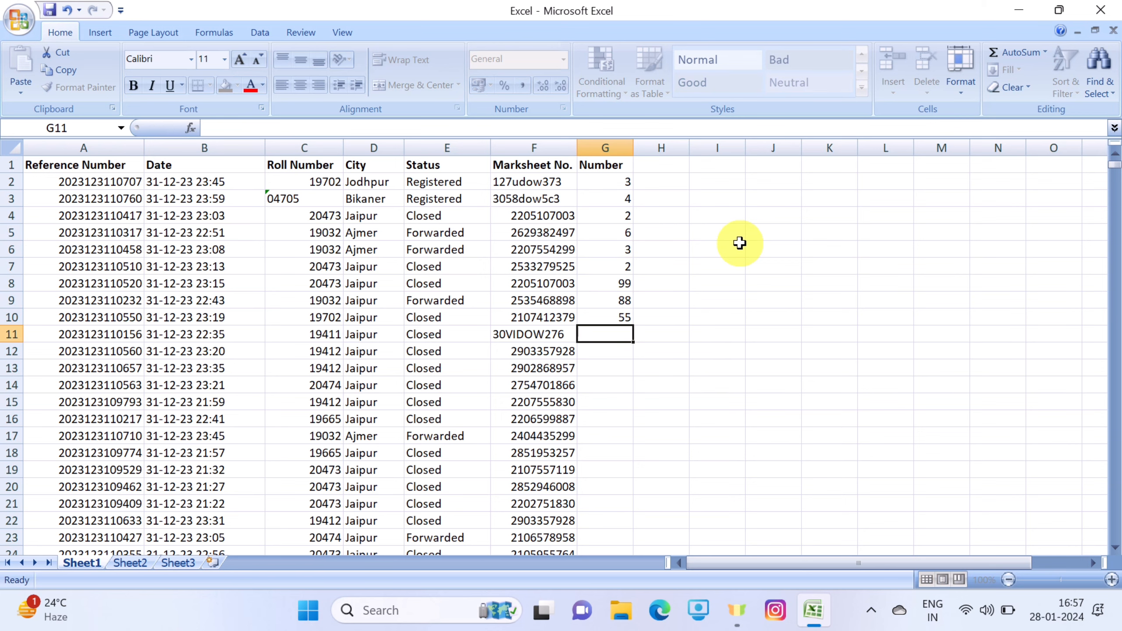
text(66)
key(Return)
text(33)
key(Return)
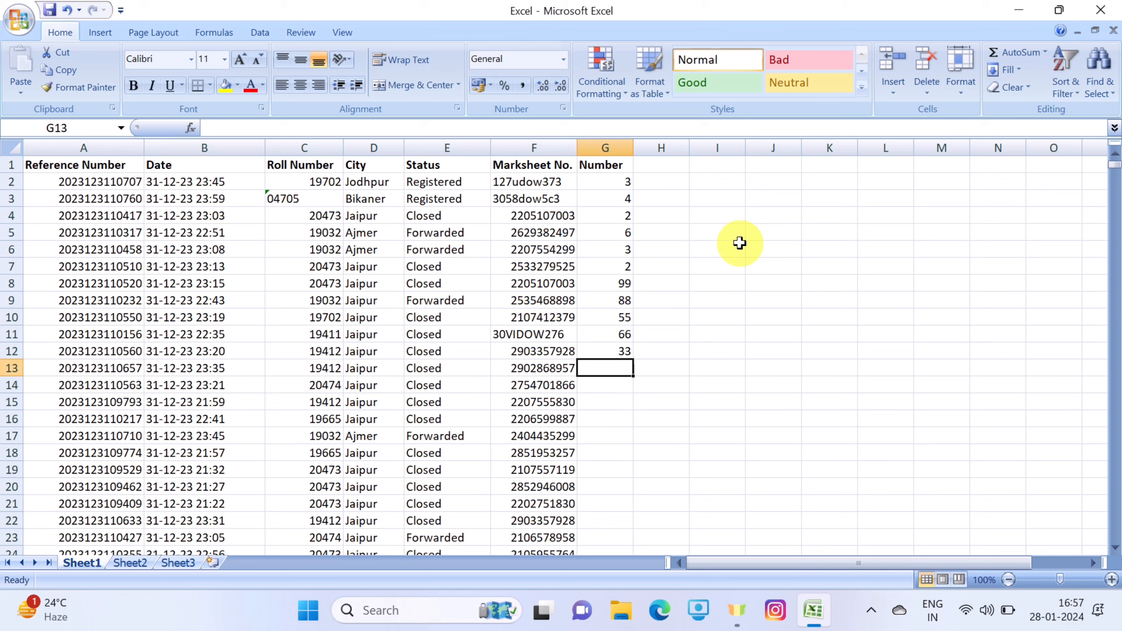
Fill cells G13 to G17 of the Number column with 33, 5, 4, 2 and 4.
text(33)
key(Return)
text(5)
key(Return)
text(4)
key(Return)
text(2)
key(Return)
text(4)
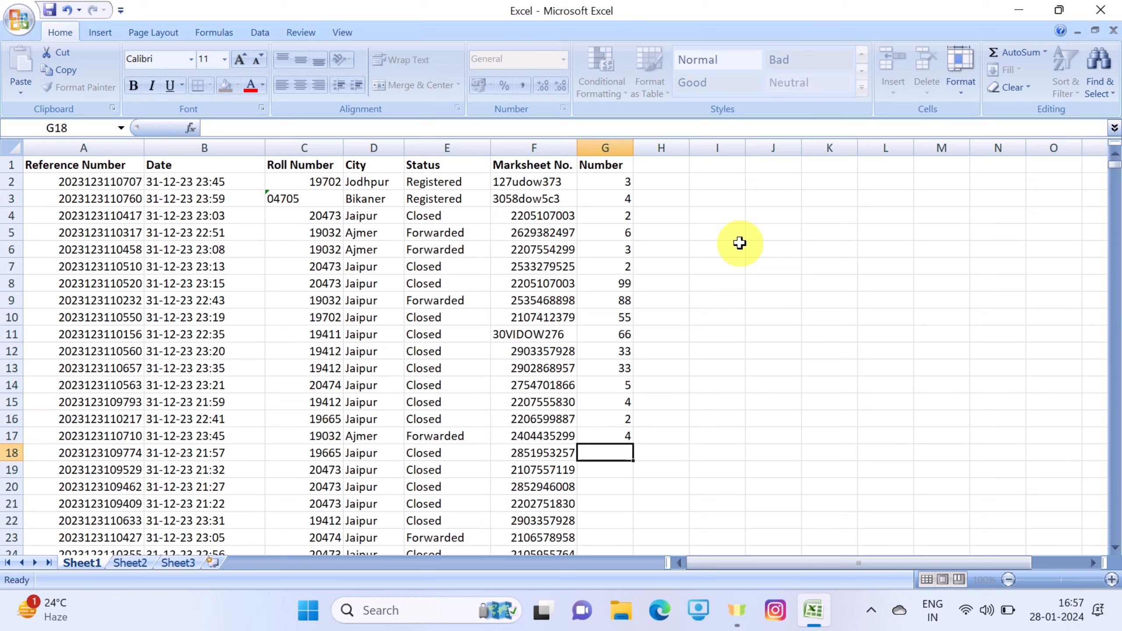
key(Return)
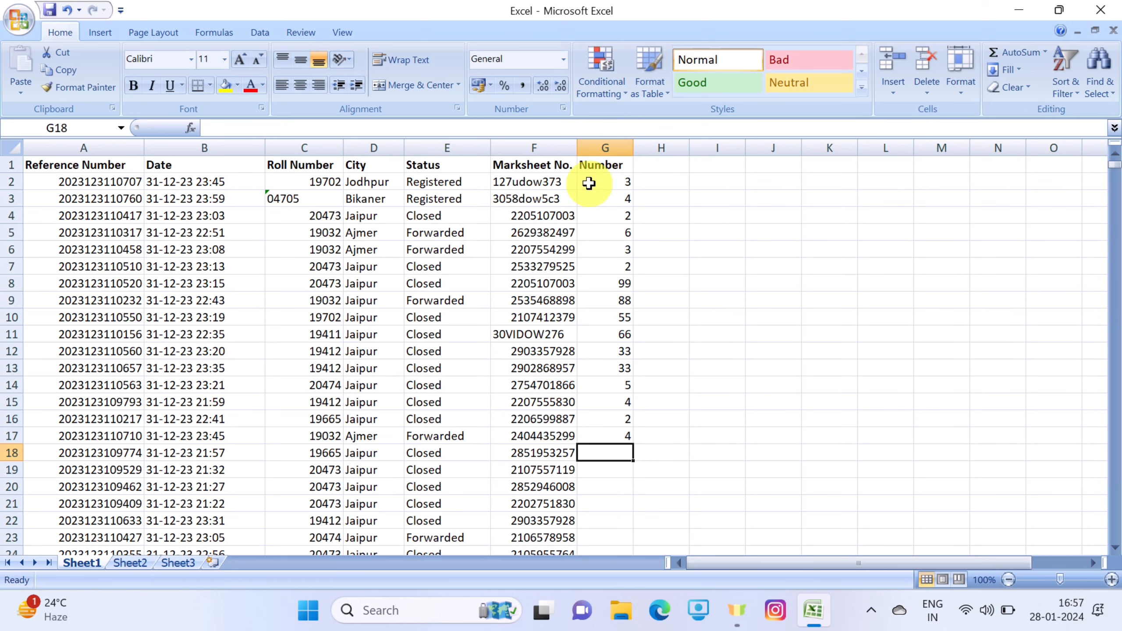
Widen column G slightly and conditionally format its cells greater than 50 with Light Red Fill with Dark Red Text.
mouse_move(633, 148)
mouse_down()
mouse_move(692, 150)
mouse_move(649, 151)
mouse_up()
click(620, 147)
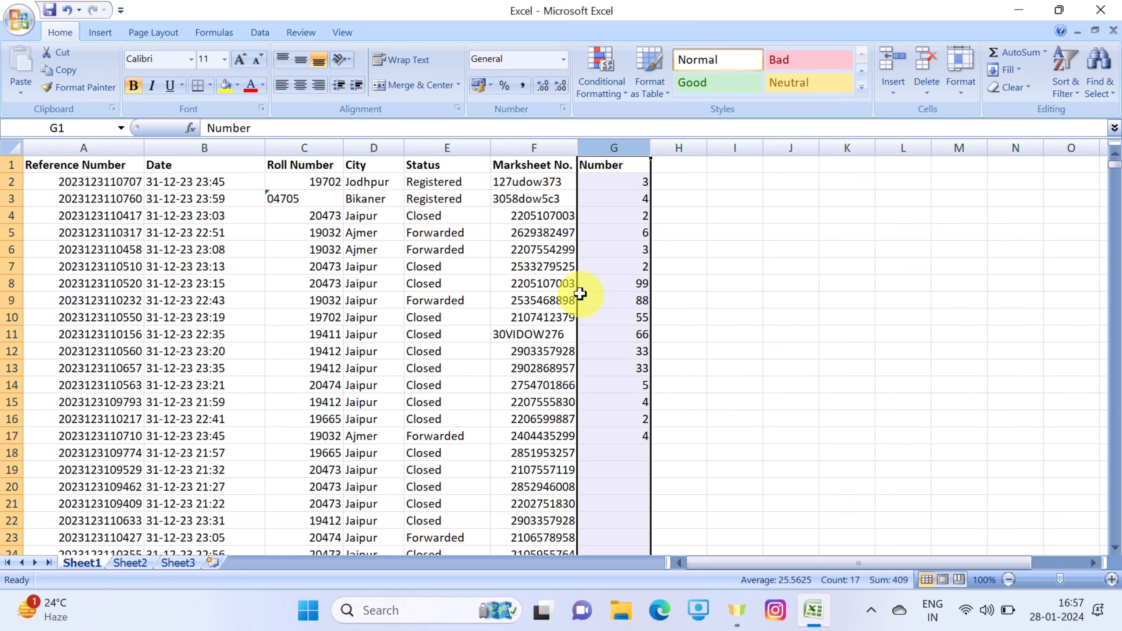
click(610, 91)
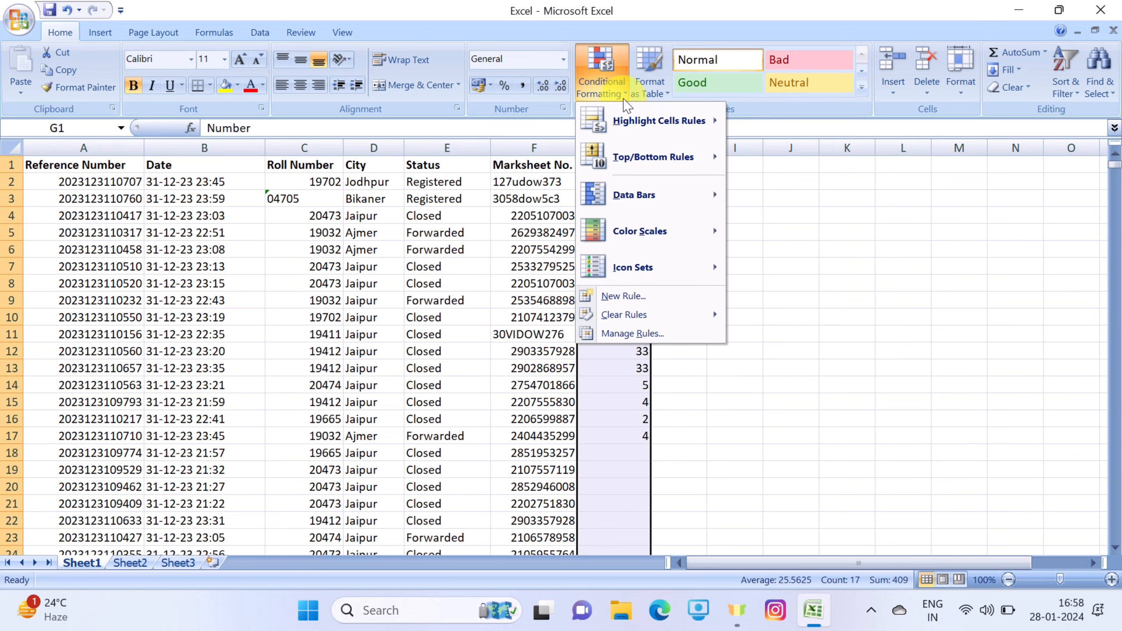
mouse_move(673, 110)
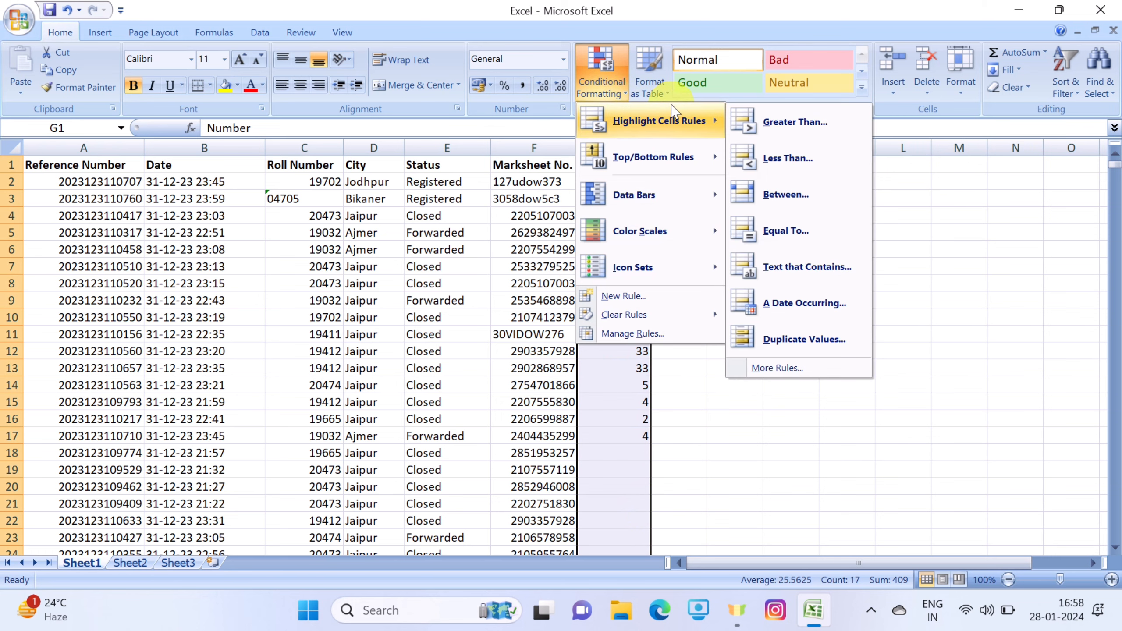
click(795, 122)
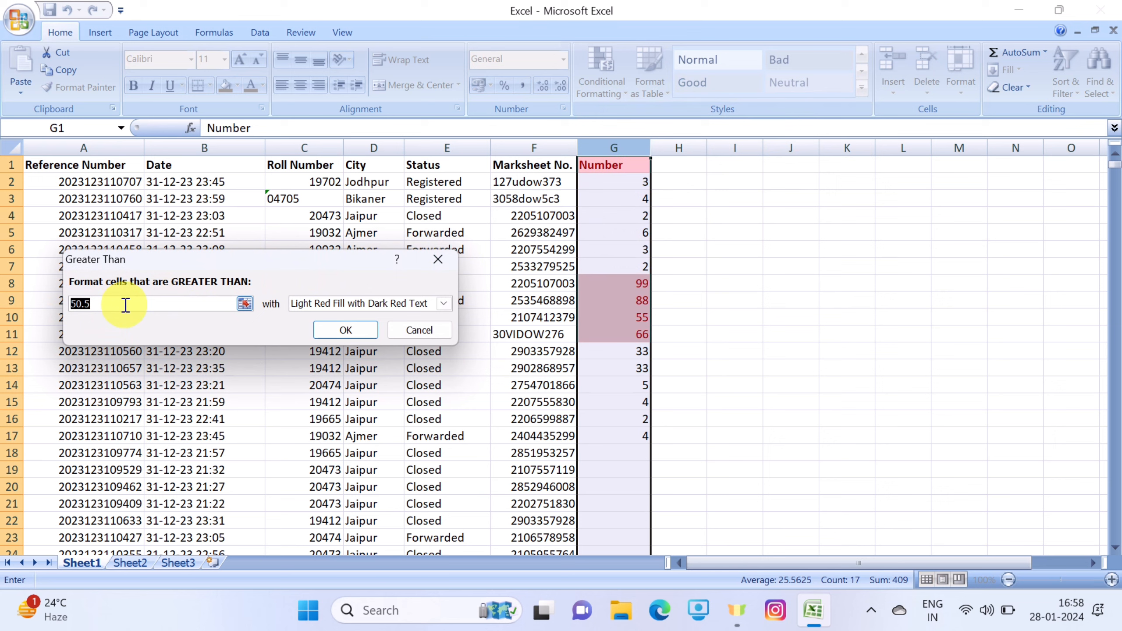
text(50)
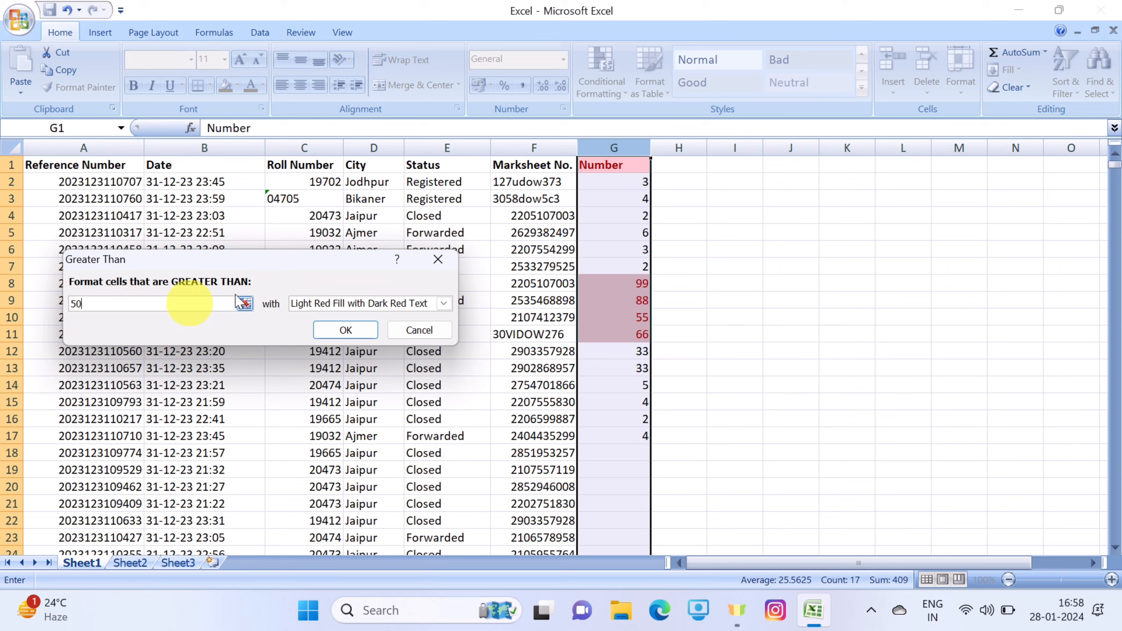
click(443, 304)
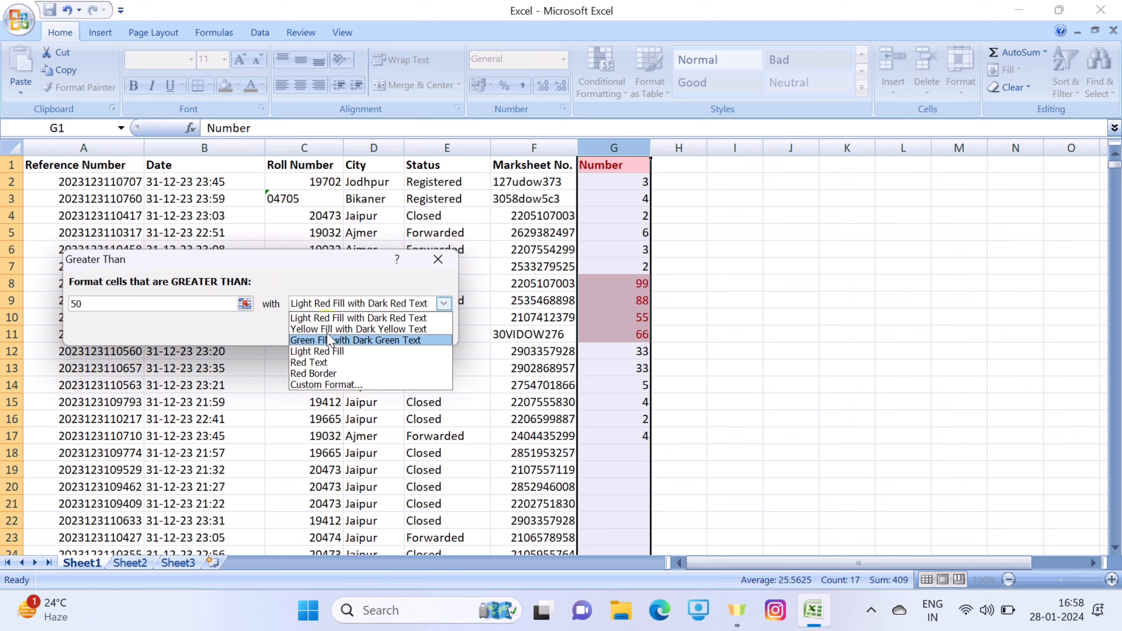
click(326, 318)
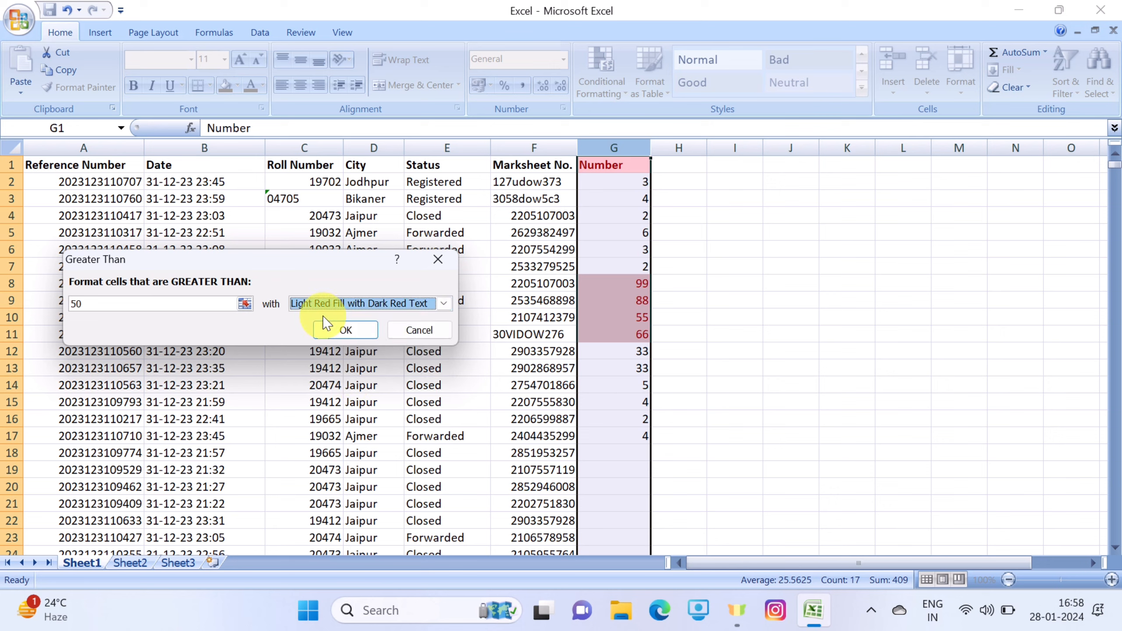
click(343, 332)
click(730, 315)
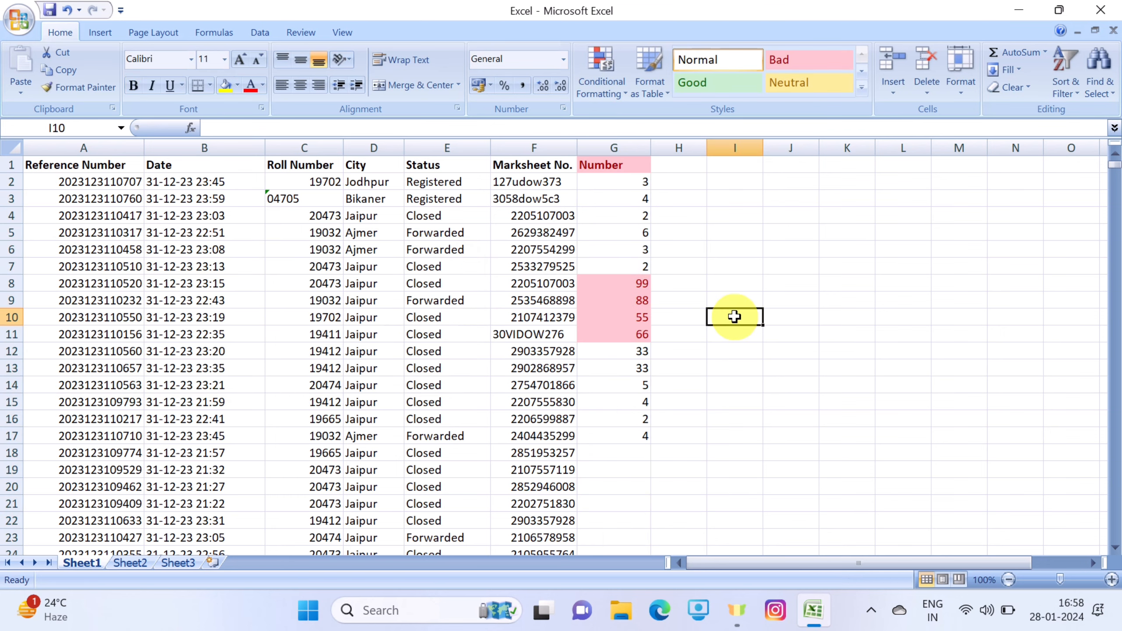
click(635, 265)
click(646, 299)
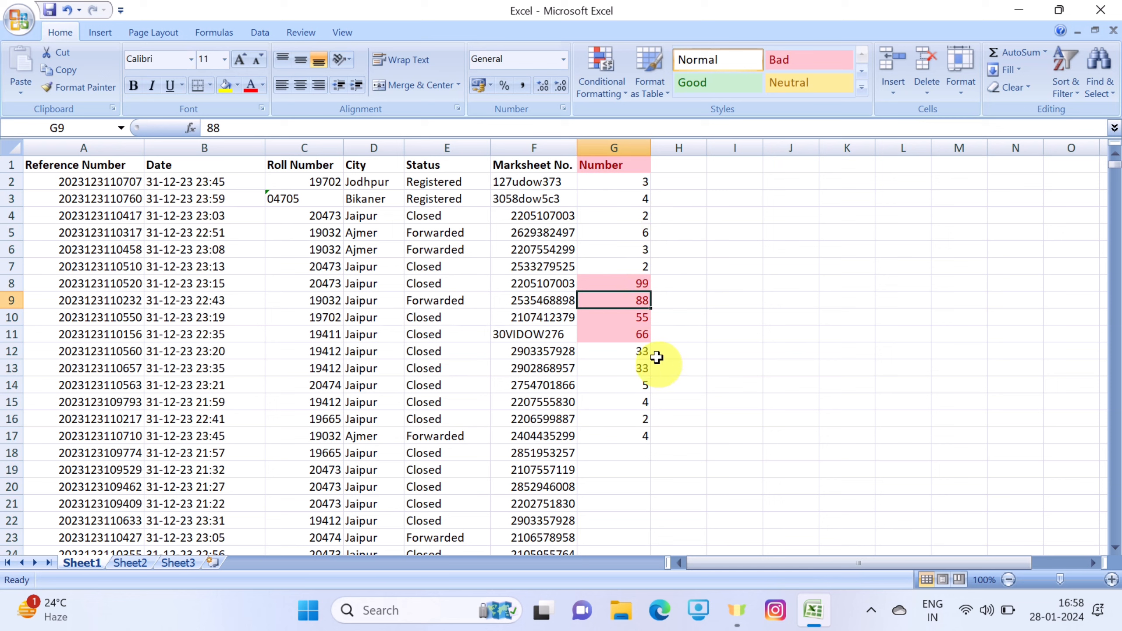
drag(645, 283, 649, 332)
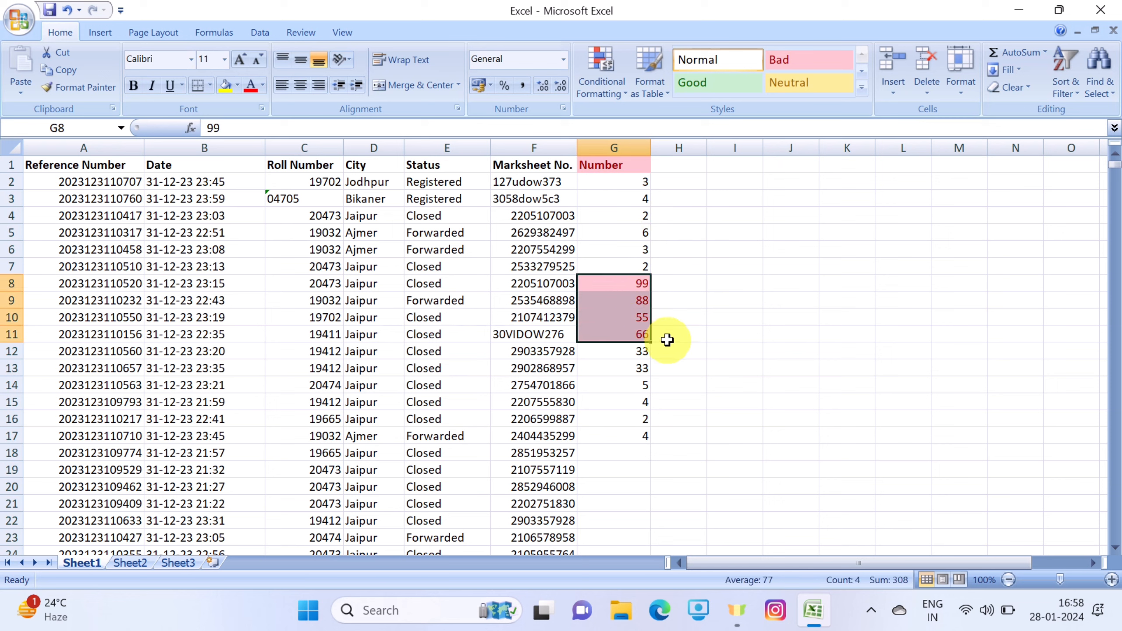
click(629, 138)
click(602, 75)
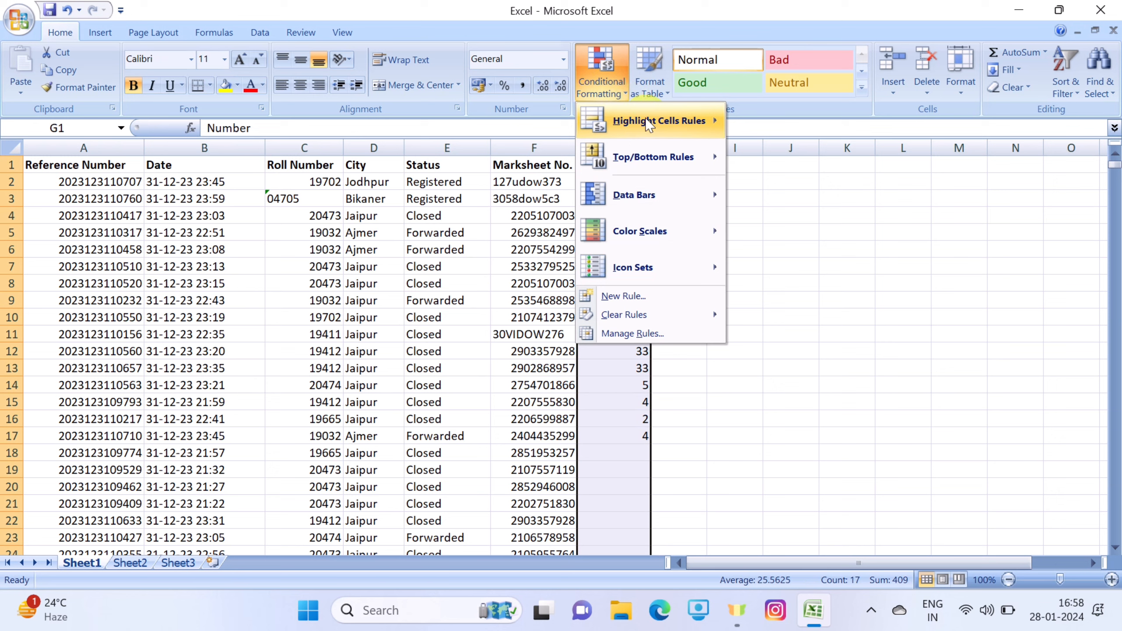
mouse_move(647, 122)
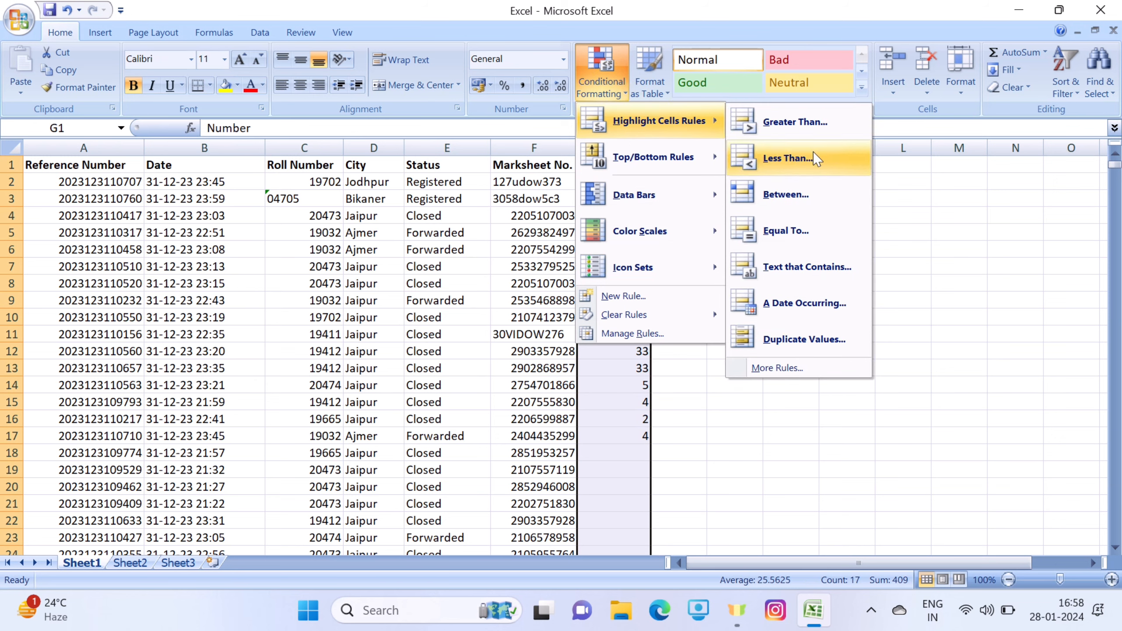
click(790, 157)
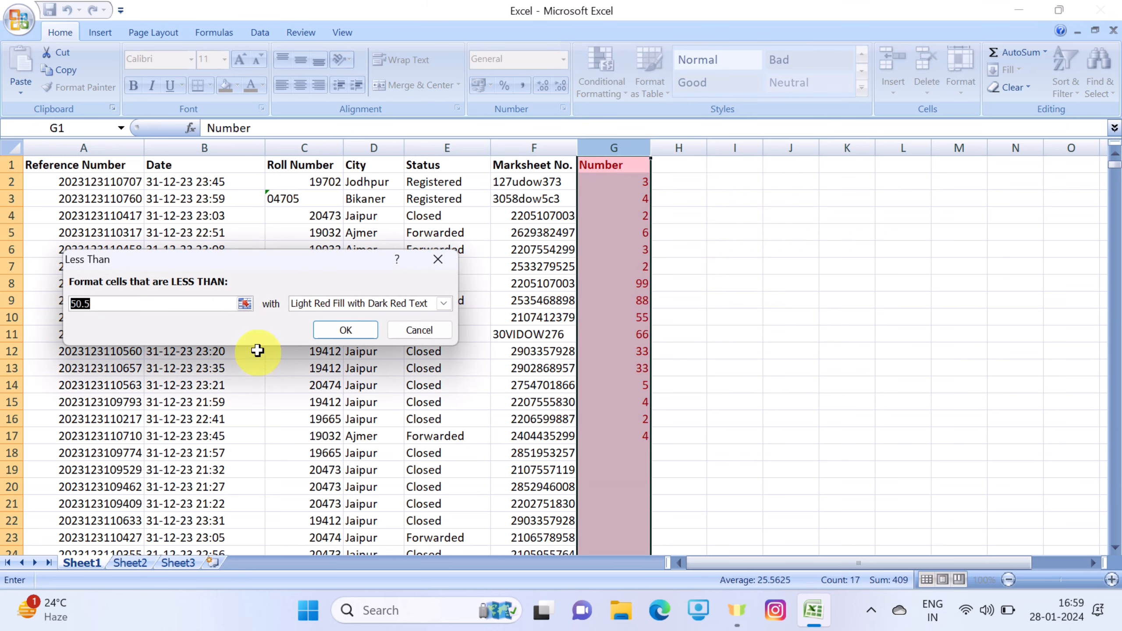
click(419, 331)
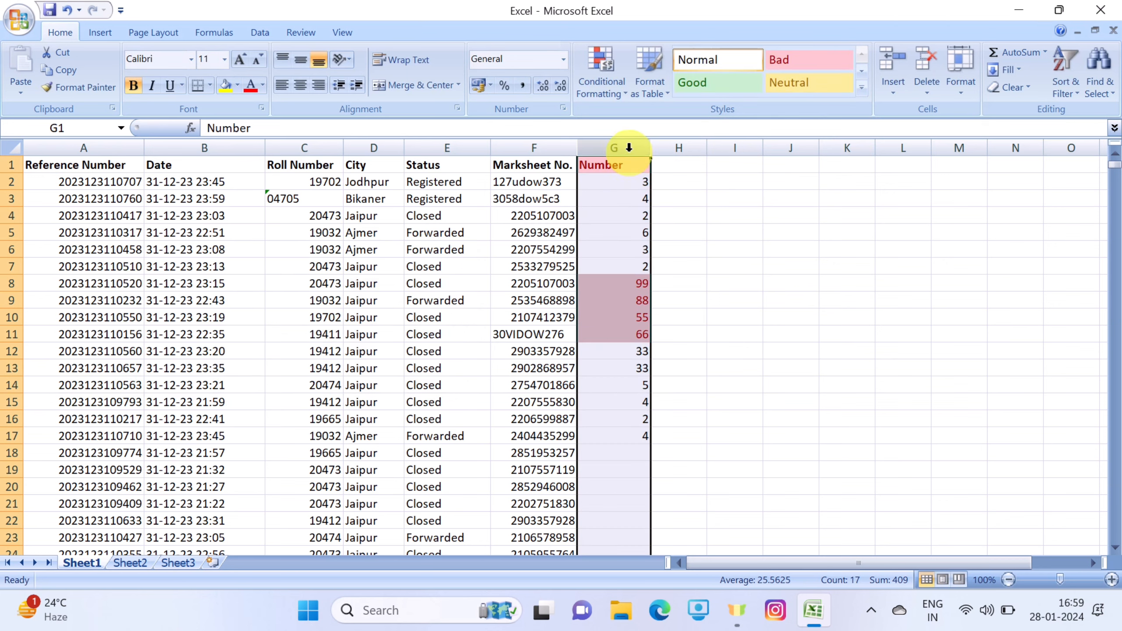
Add a Less Than highlighting rule to column G that formats cells below 10 with Yellow Fill with Dark Yellow Text.
click(602, 84)
mouse_move(643, 120)
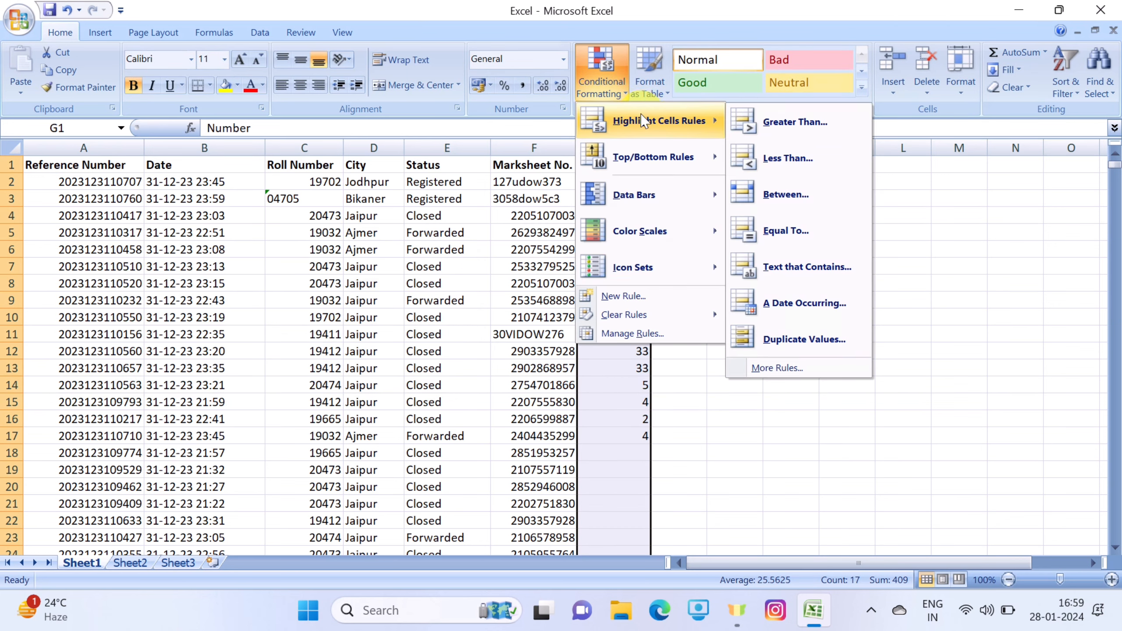
click(791, 160)
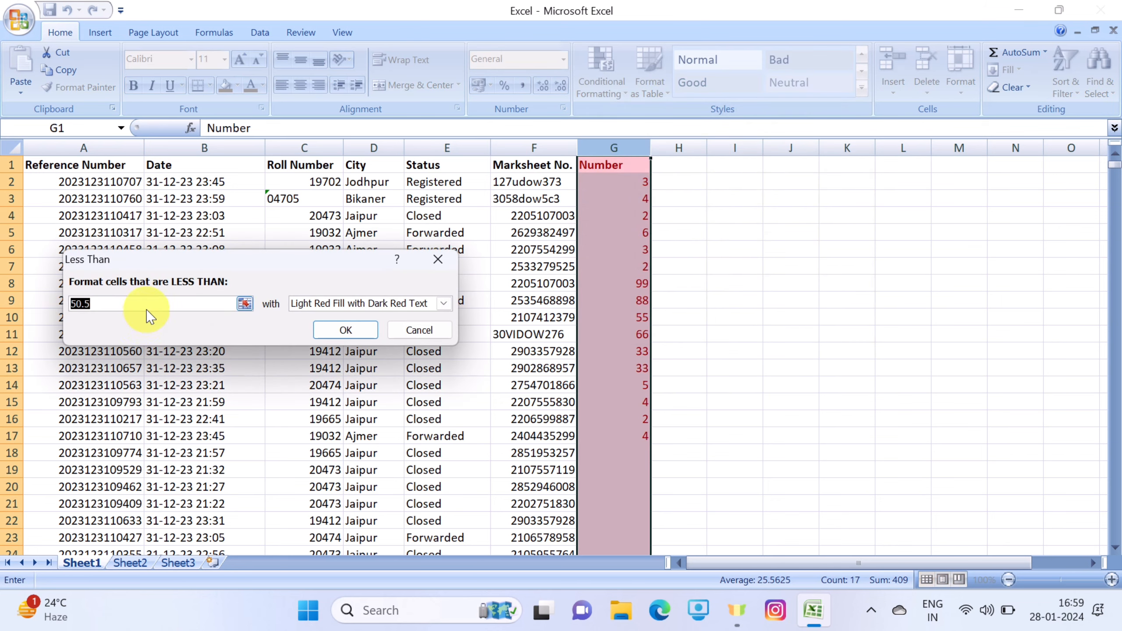
text(10)
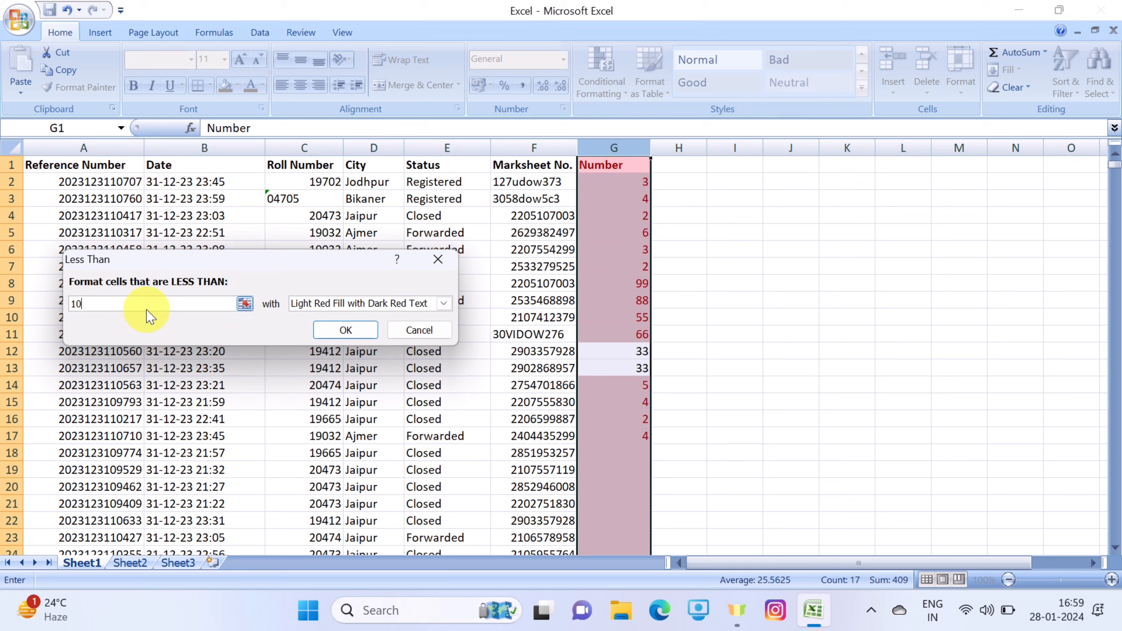
click(443, 304)
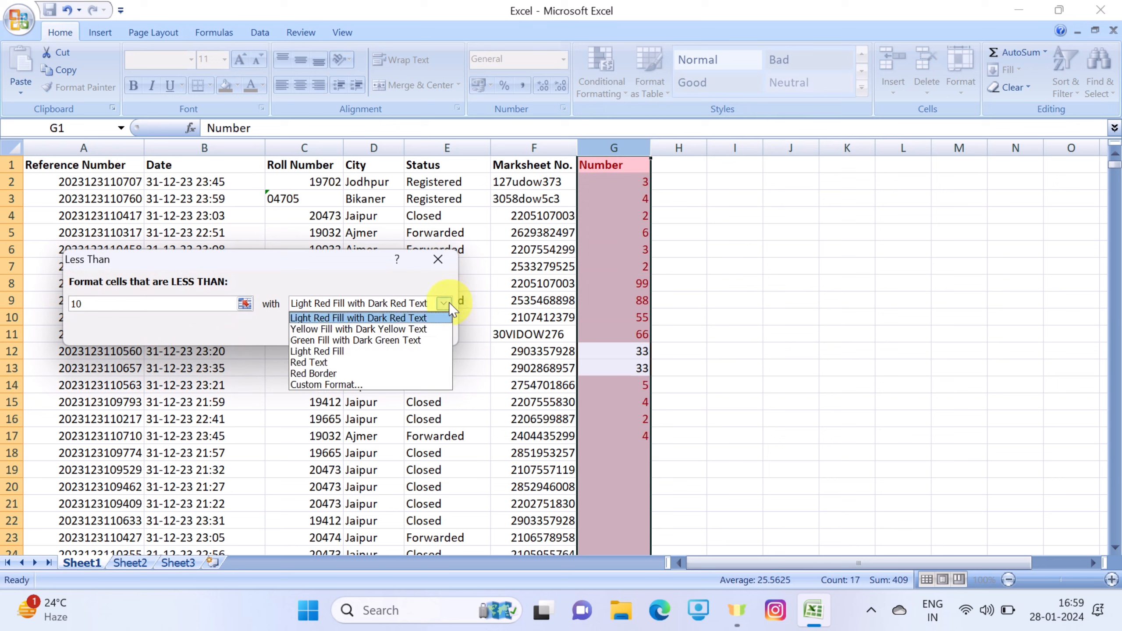
click(416, 329)
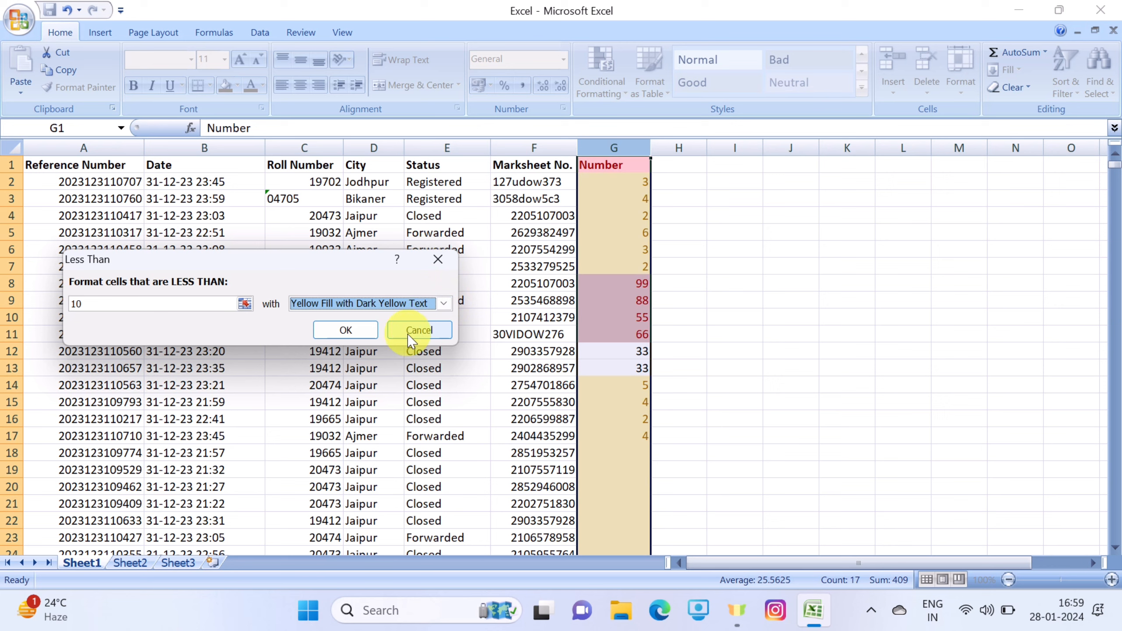
click(345, 329)
click(748, 345)
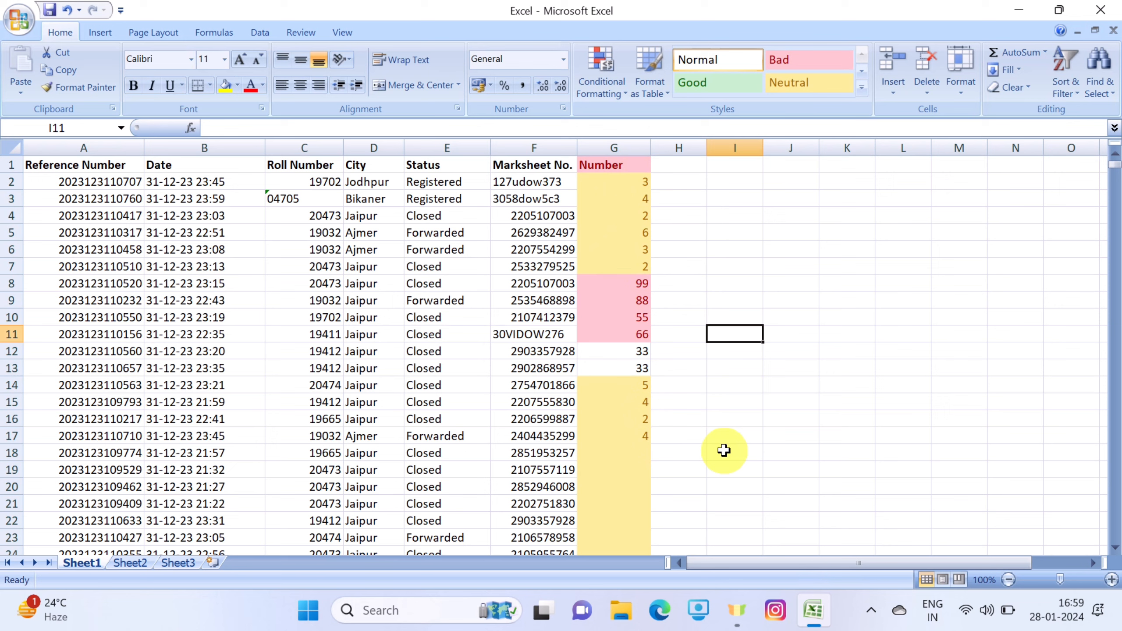
click(618, 101)
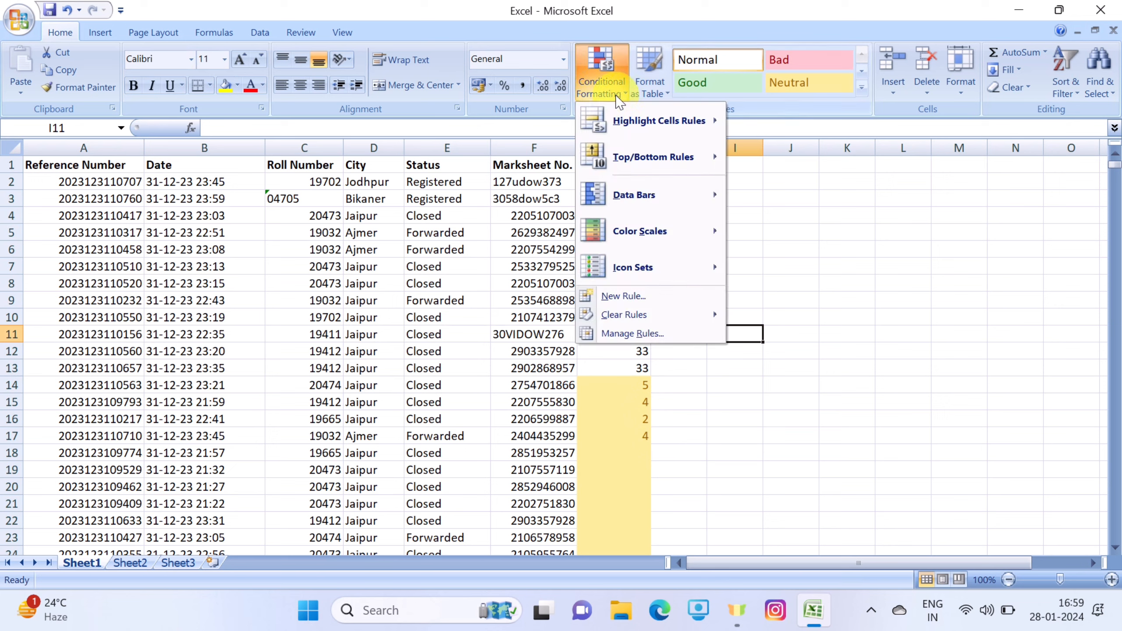
mouse_move(658, 121)
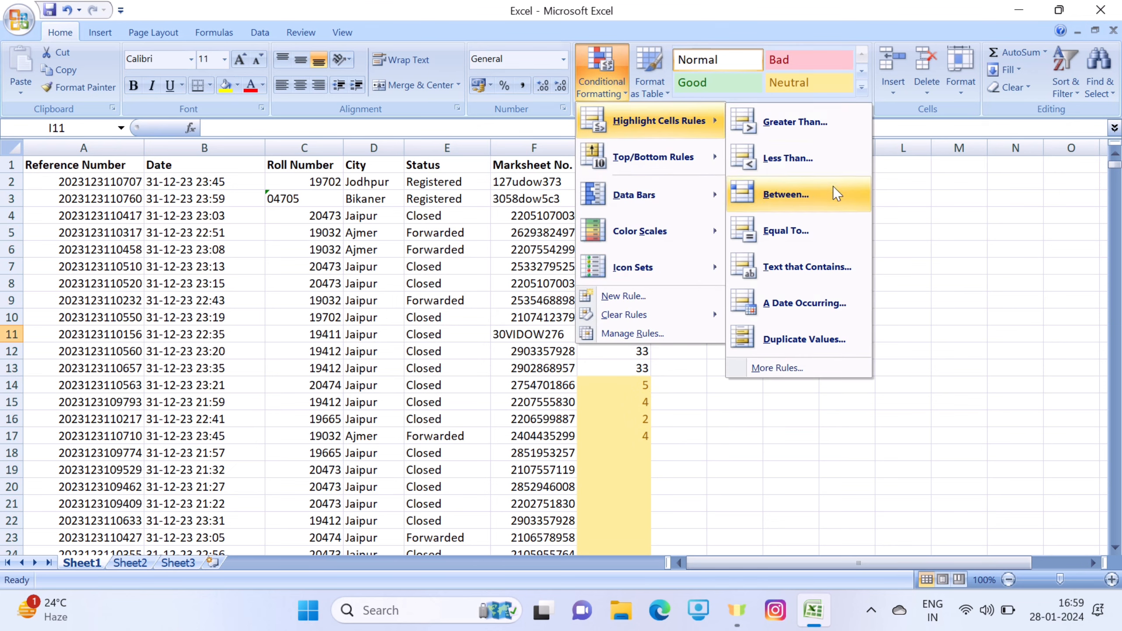
click(957, 188)
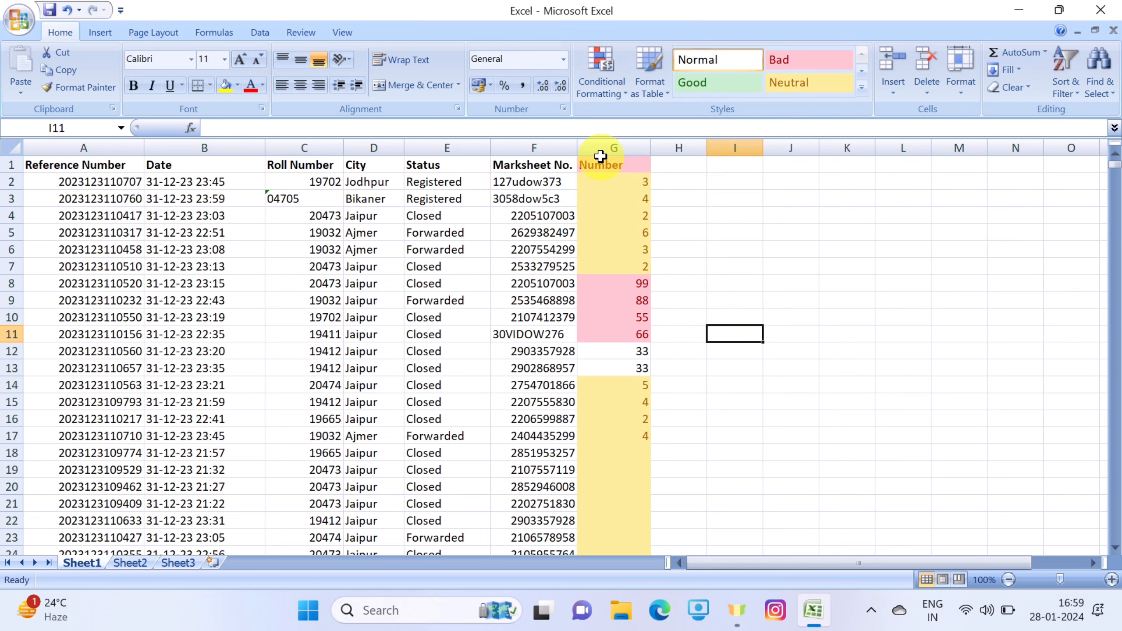
Clear the conditional formatting rules from the Number column (column G).
click(612, 148)
click(601, 85)
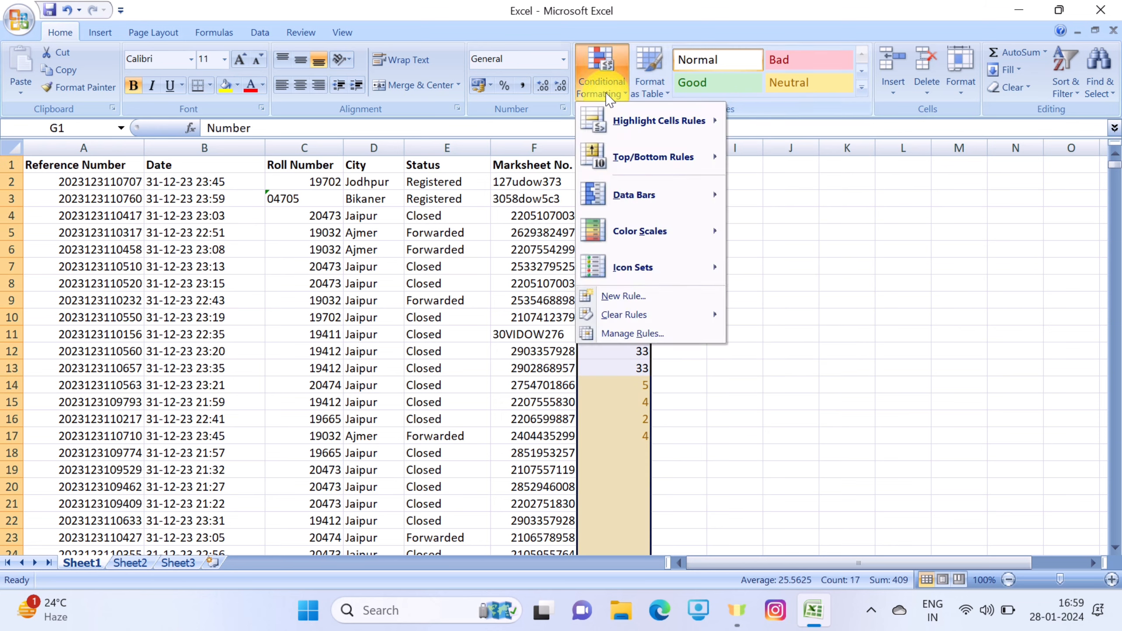
mouse_move(627, 314)
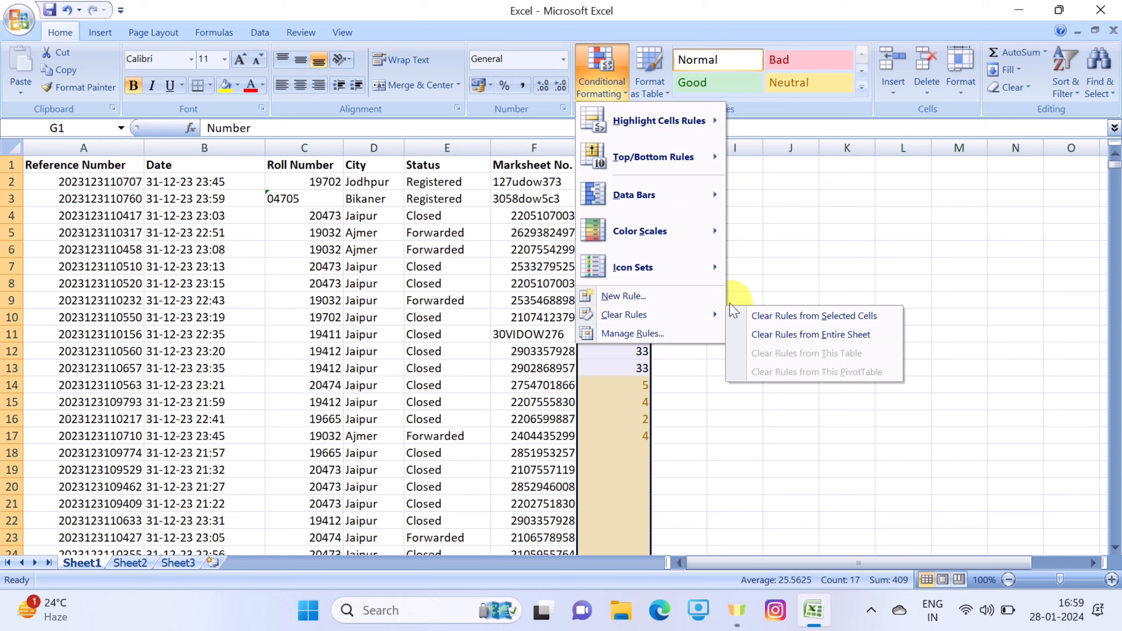
click(756, 316)
click(757, 315)
drag(636, 181, 657, 410)
Start a Between highlighting rule for column G with limits of 20 and 70.
click(614, 149)
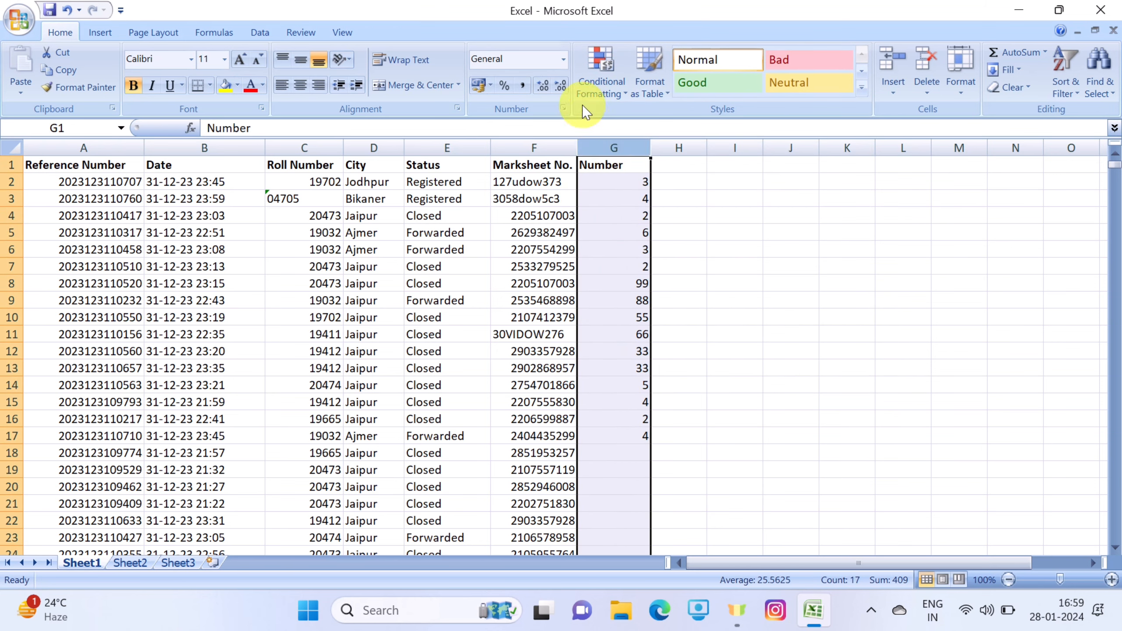
click(621, 83)
mouse_move(660, 121)
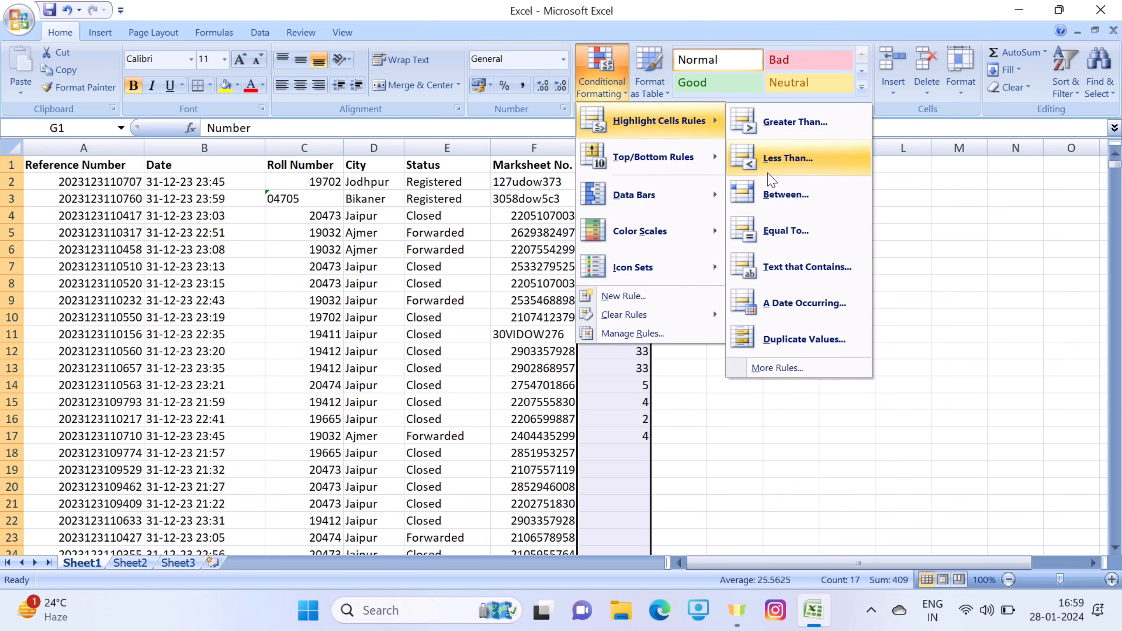
click(793, 194)
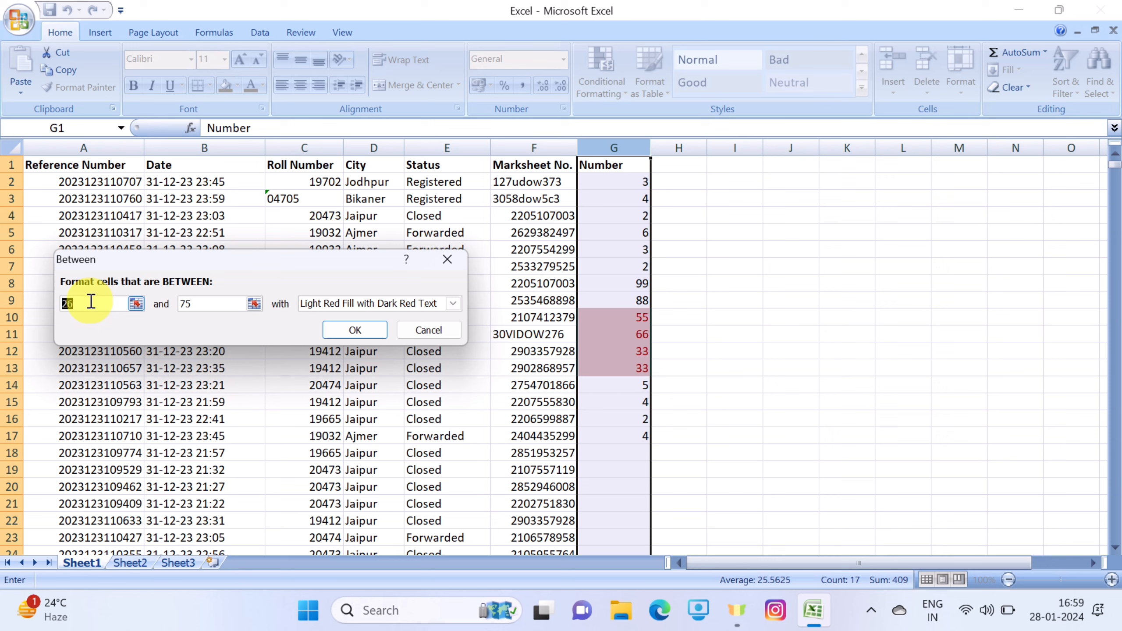
text(20)
click(213, 305)
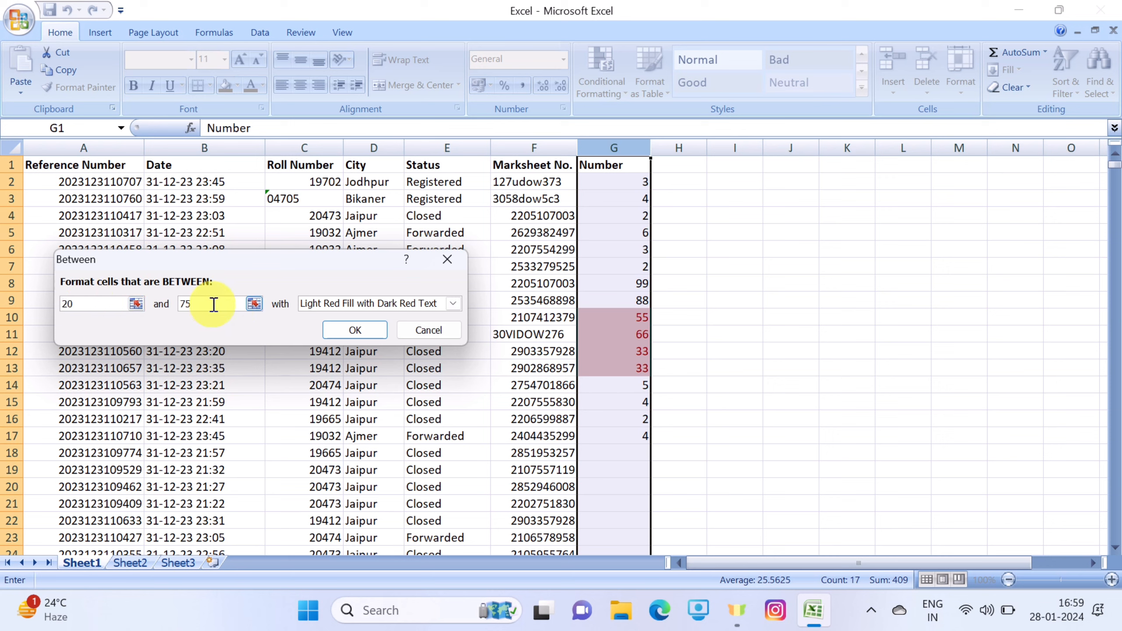
key(BackSpace)
key(BackSpace)
text(70)
Choose Red Text as the format of the Between rule and apply it to the Number column.
click(449, 303)
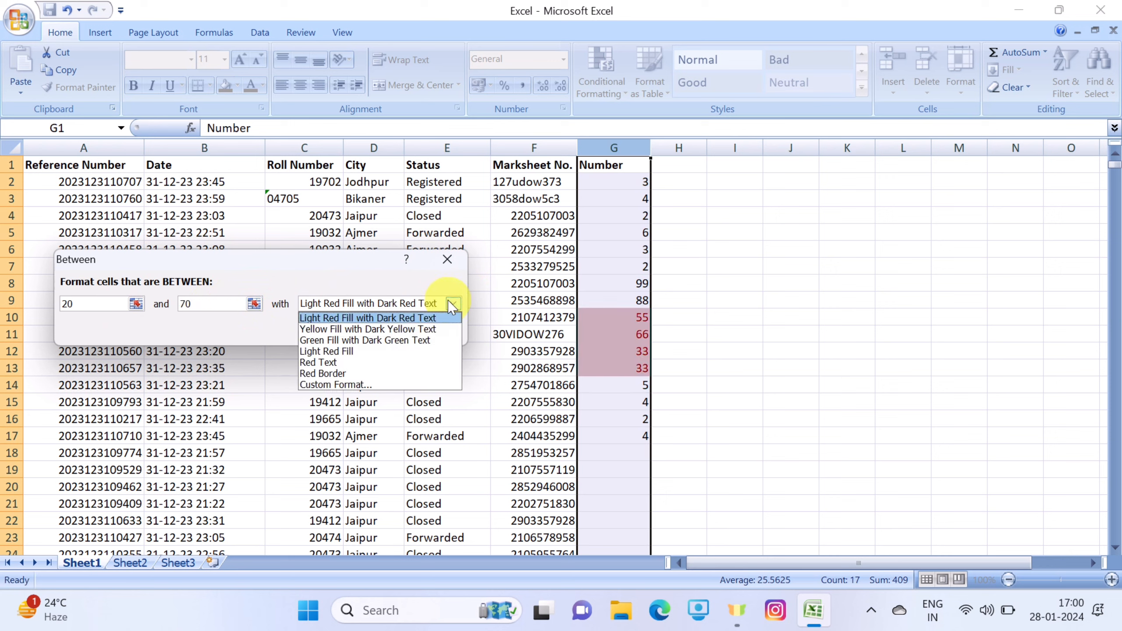
click(376, 383)
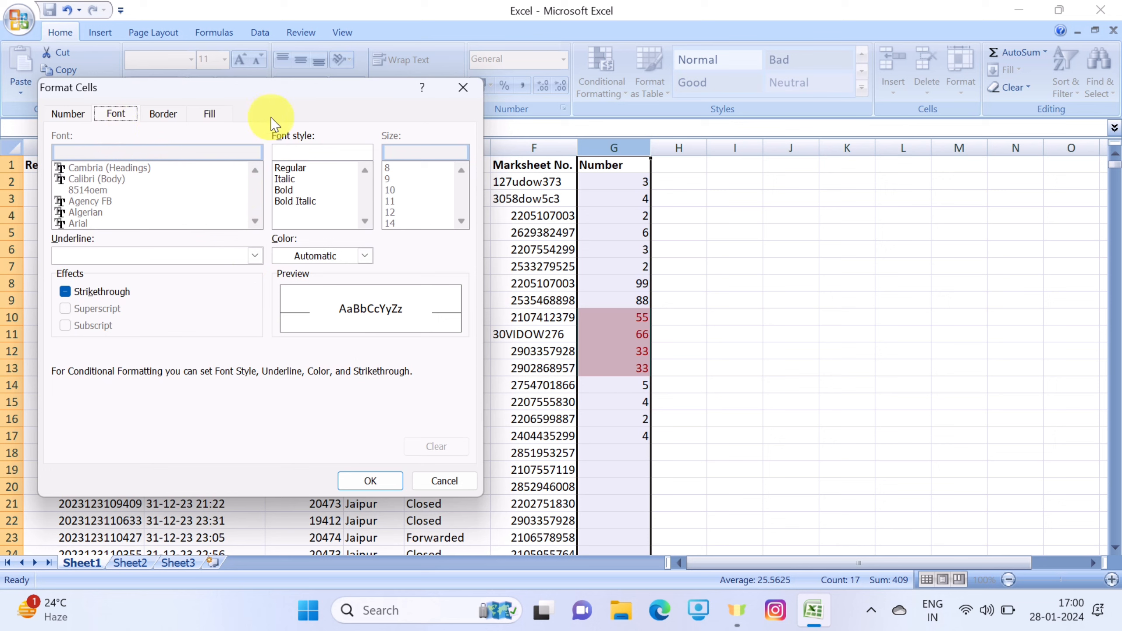
click(459, 89)
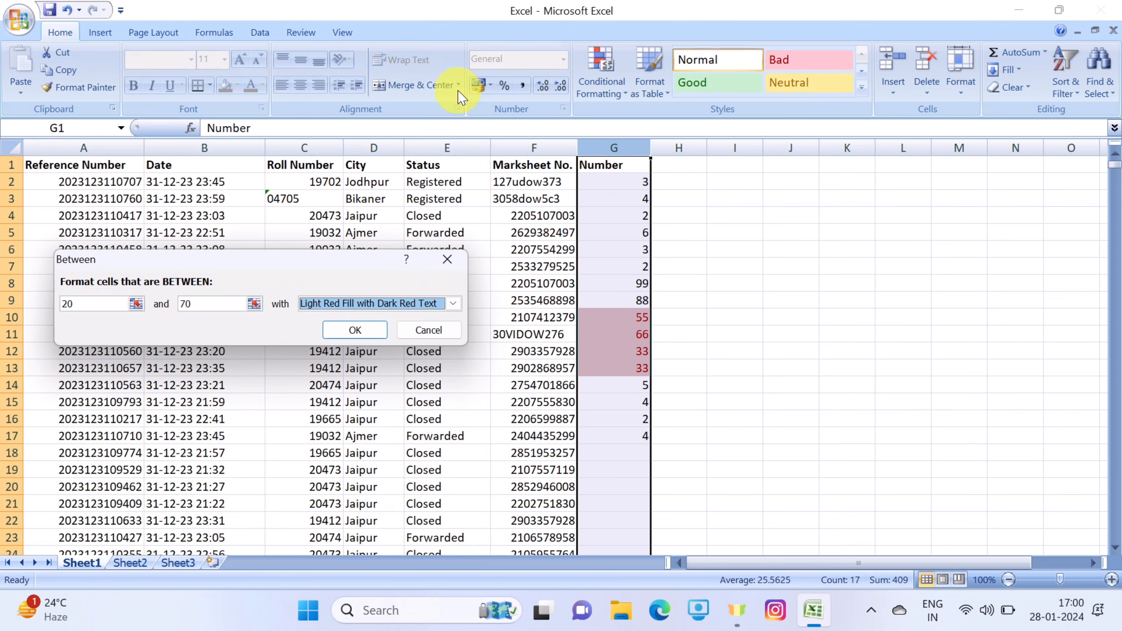
click(452, 303)
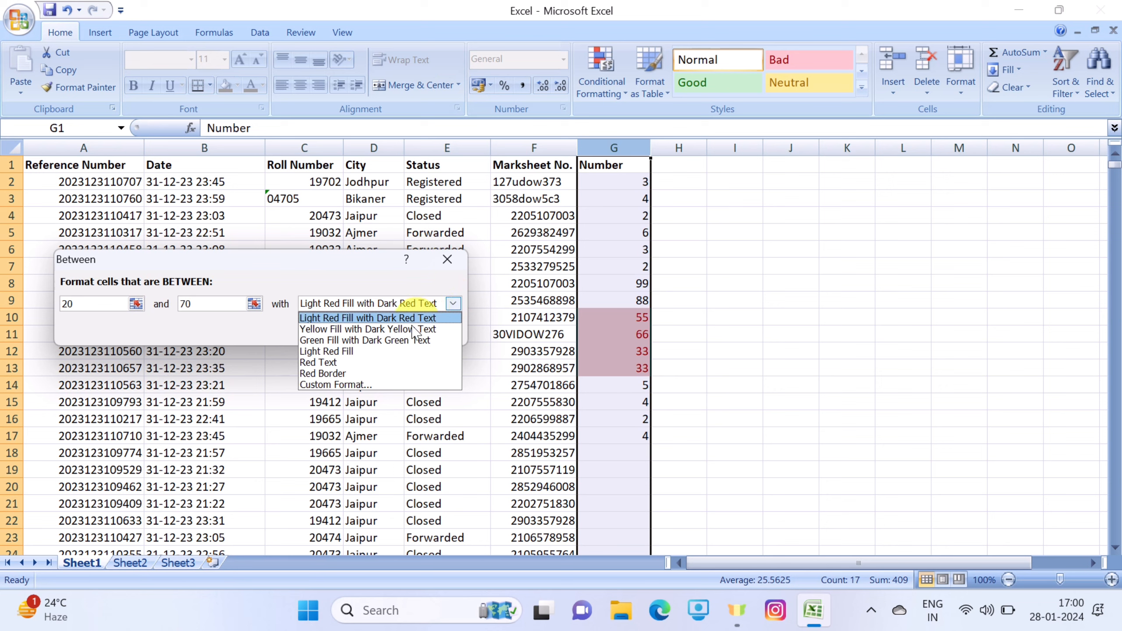
click(344, 363)
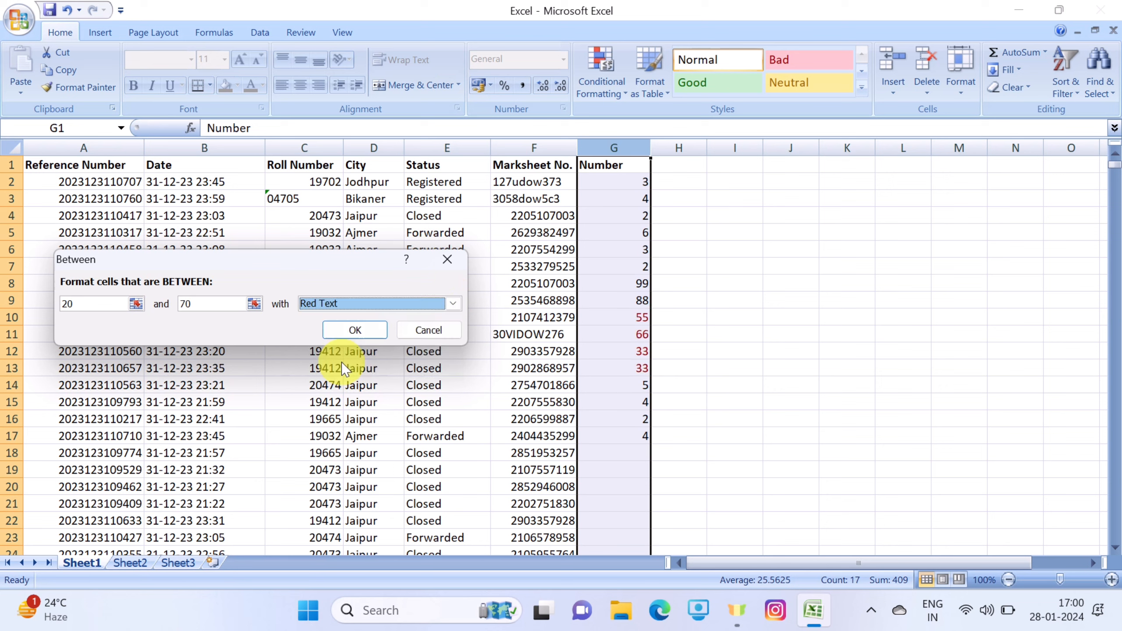
click(342, 334)
click(747, 329)
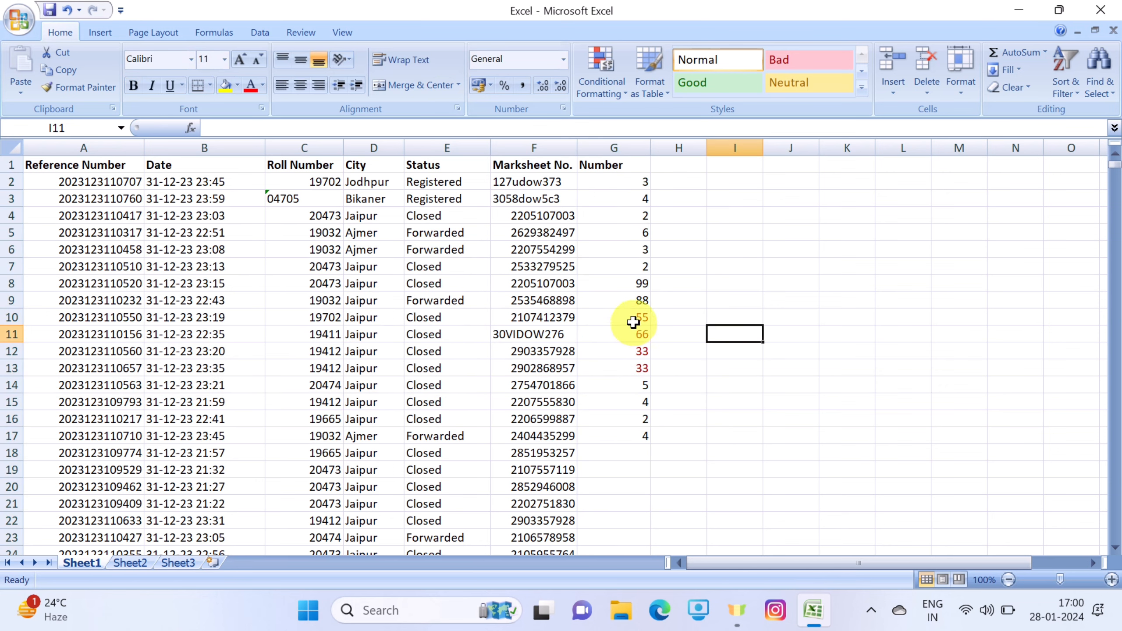
drag(636, 318, 633, 380)
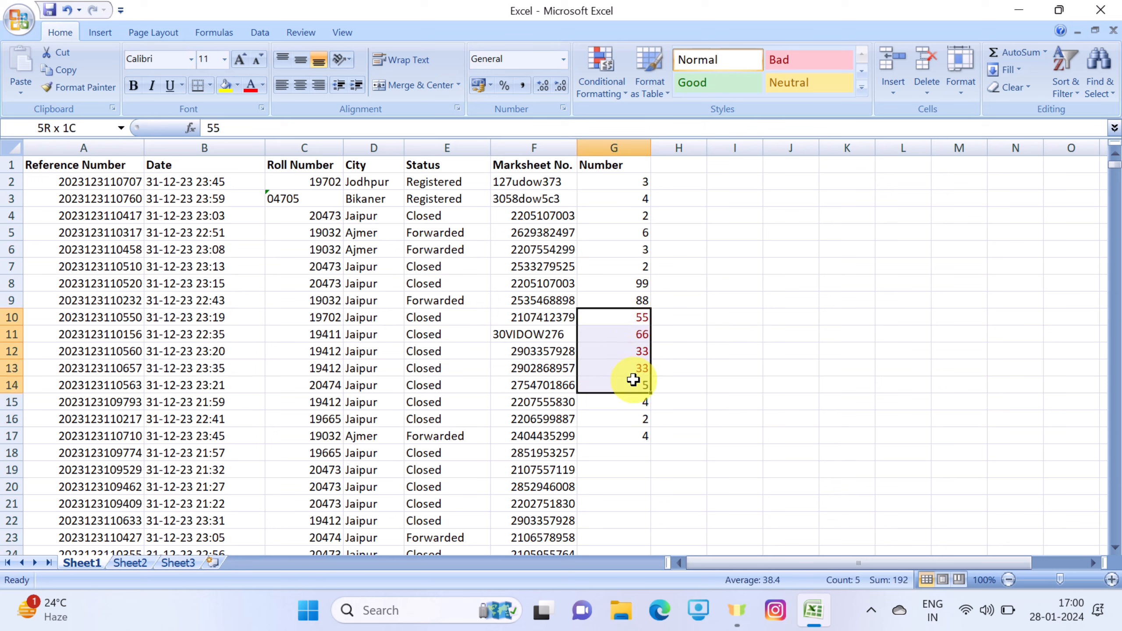
click(731, 420)
click(602, 148)
click(602, 73)
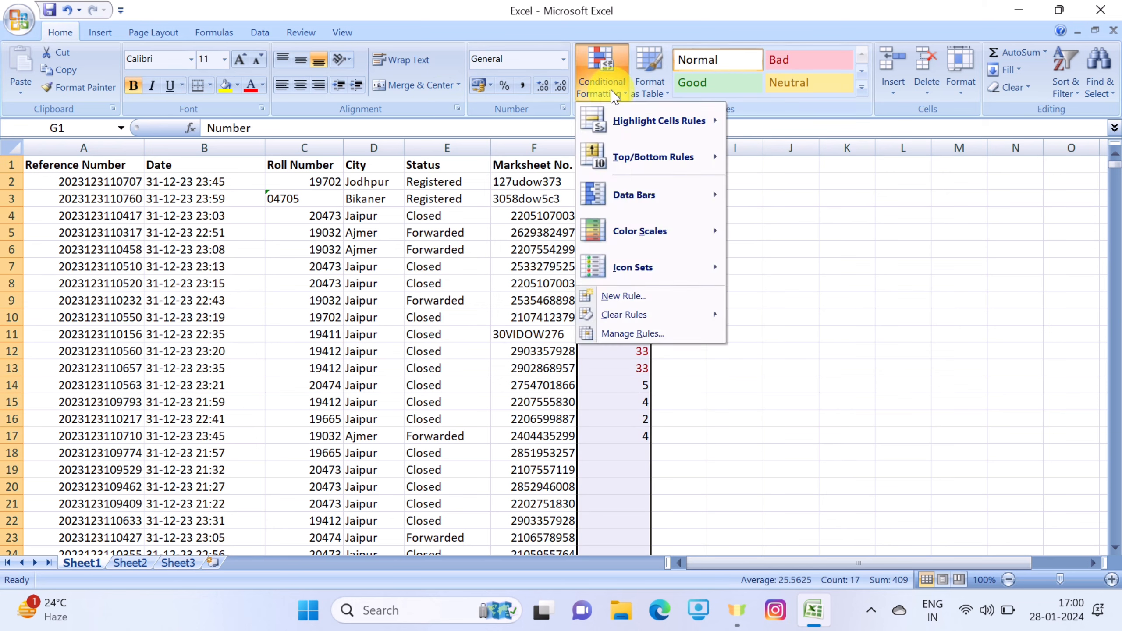
mouse_move(689, 120)
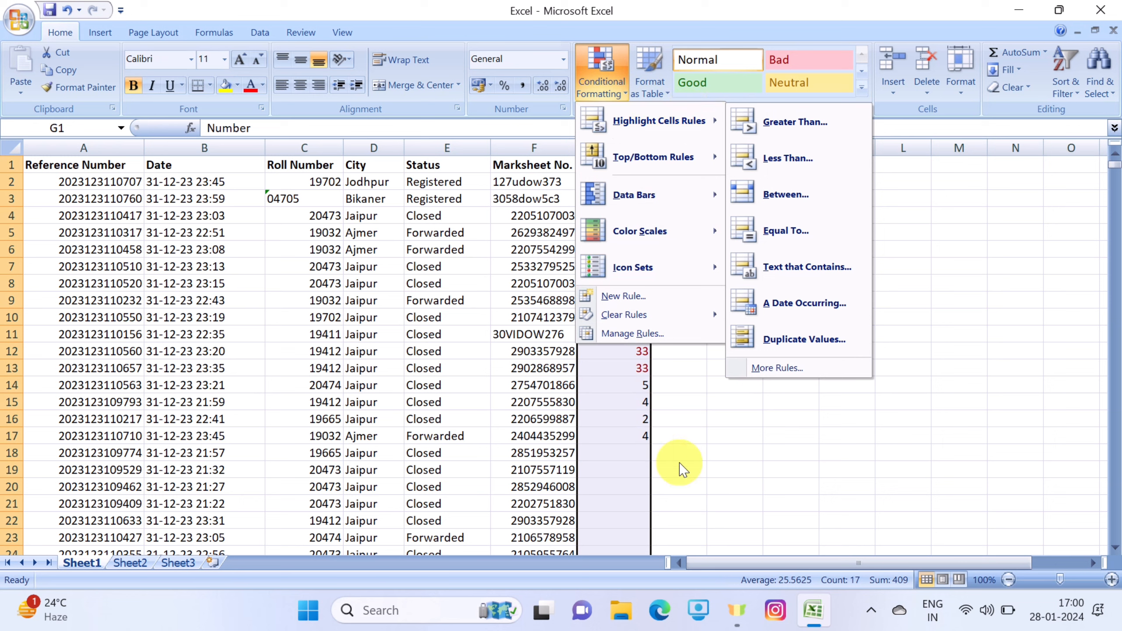
click(657, 440)
Add an Equal To highlighting rule to the City column that formats Ajmer cells with Green Fill with Dark Green Text.
click(372, 141)
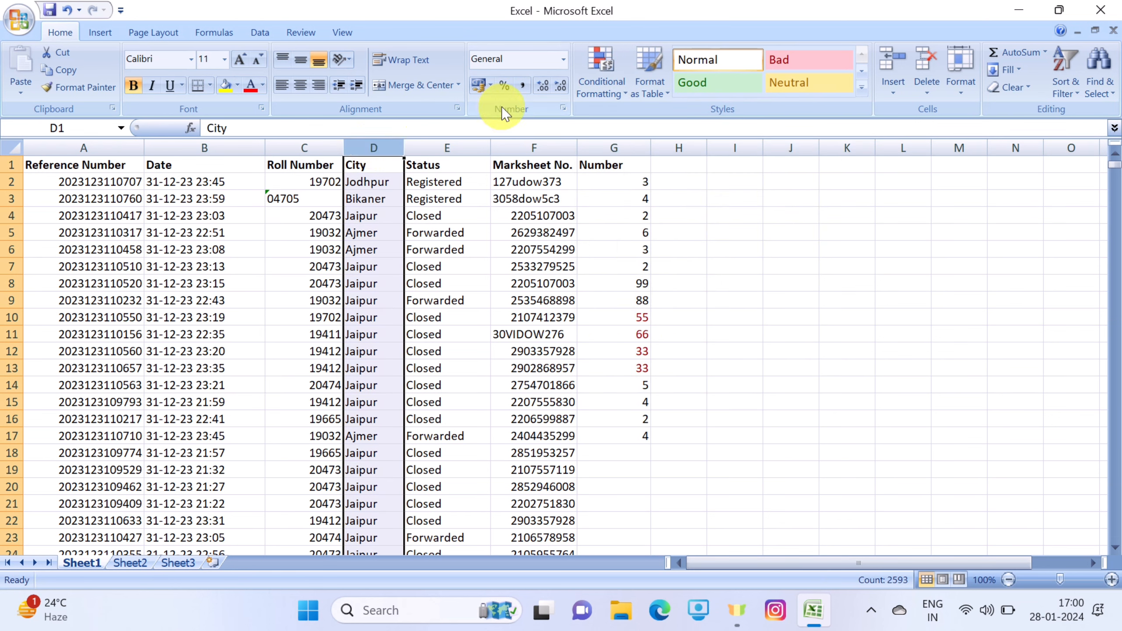
click(601, 82)
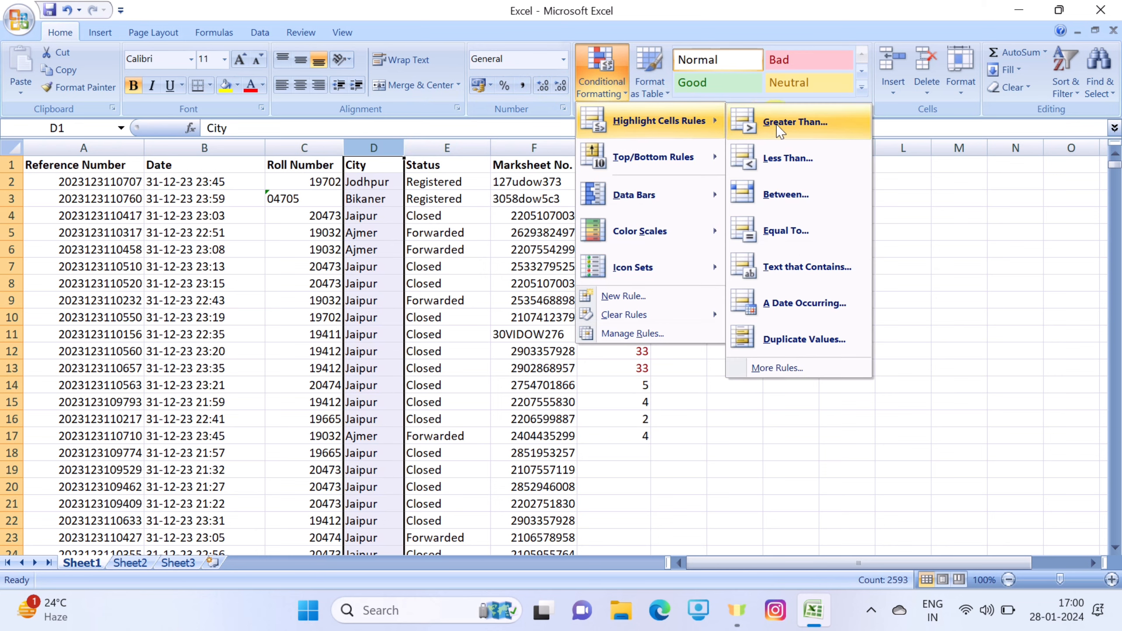
click(808, 218)
drag(334, 259, 908, 162)
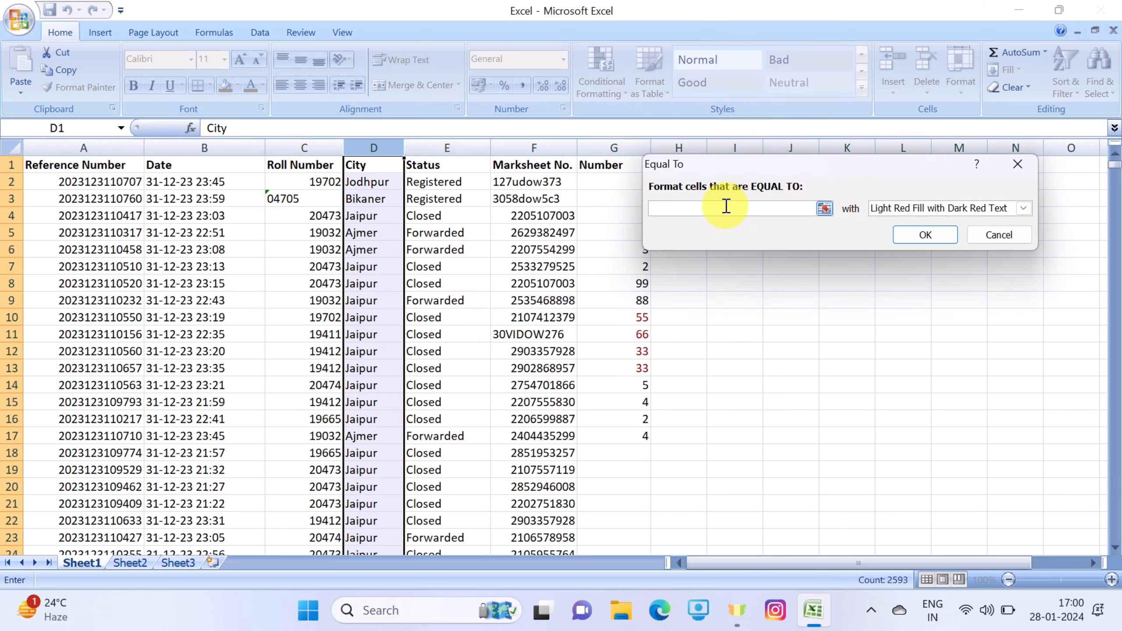
text(Ajmer)
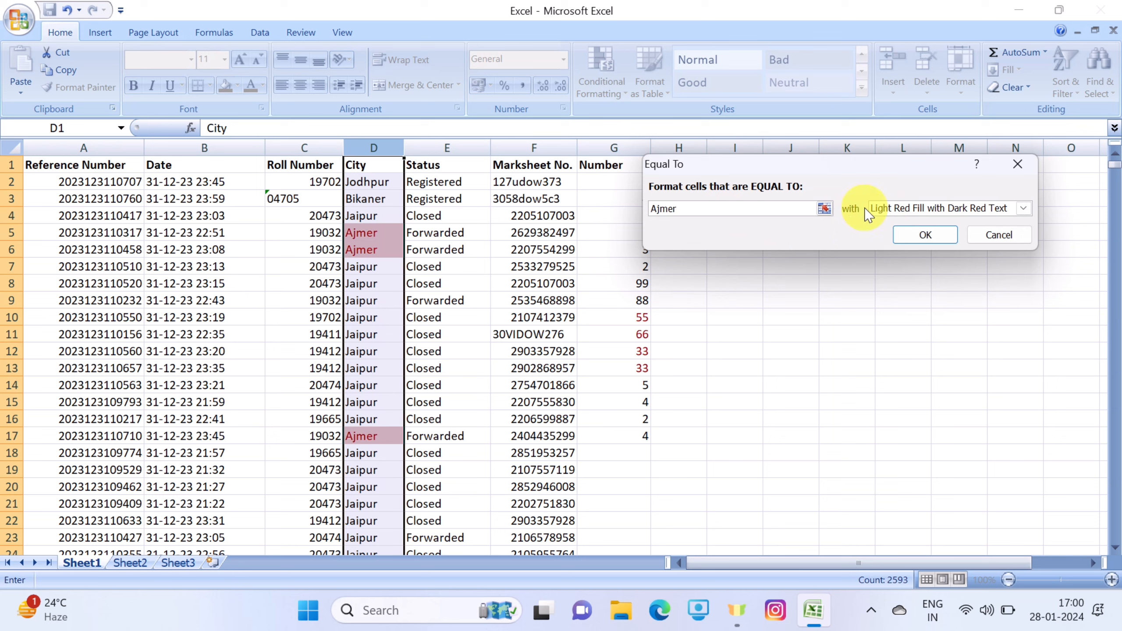
click(954, 213)
click(945, 253)
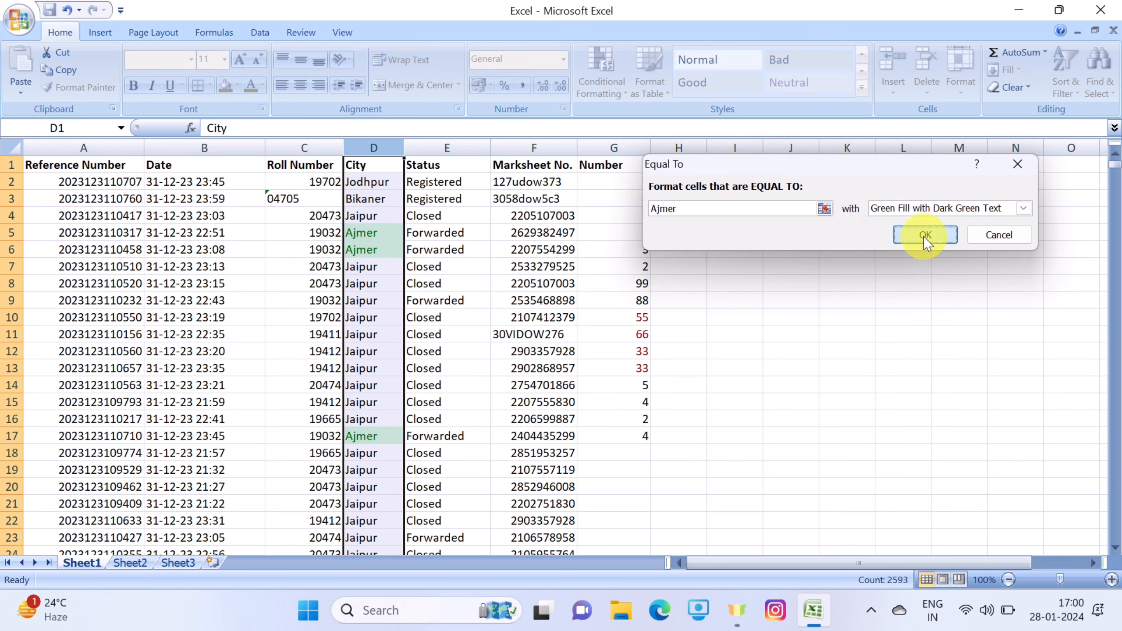
click(924, 238)
click(297, 335)
drag(367, 234, 368, 248)
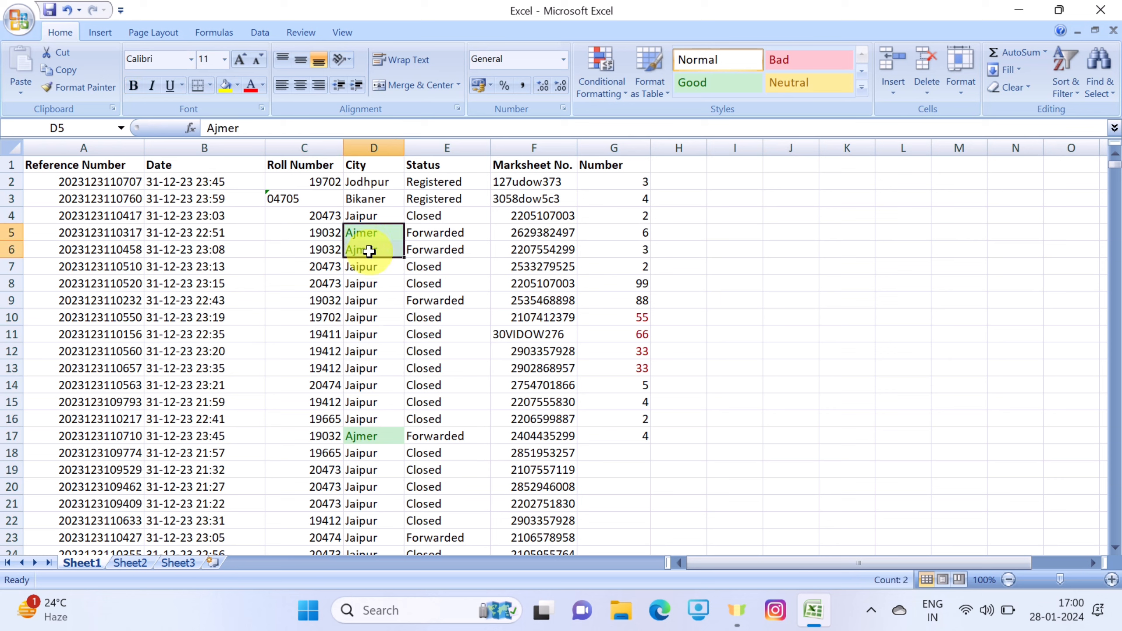
click(384, 437)
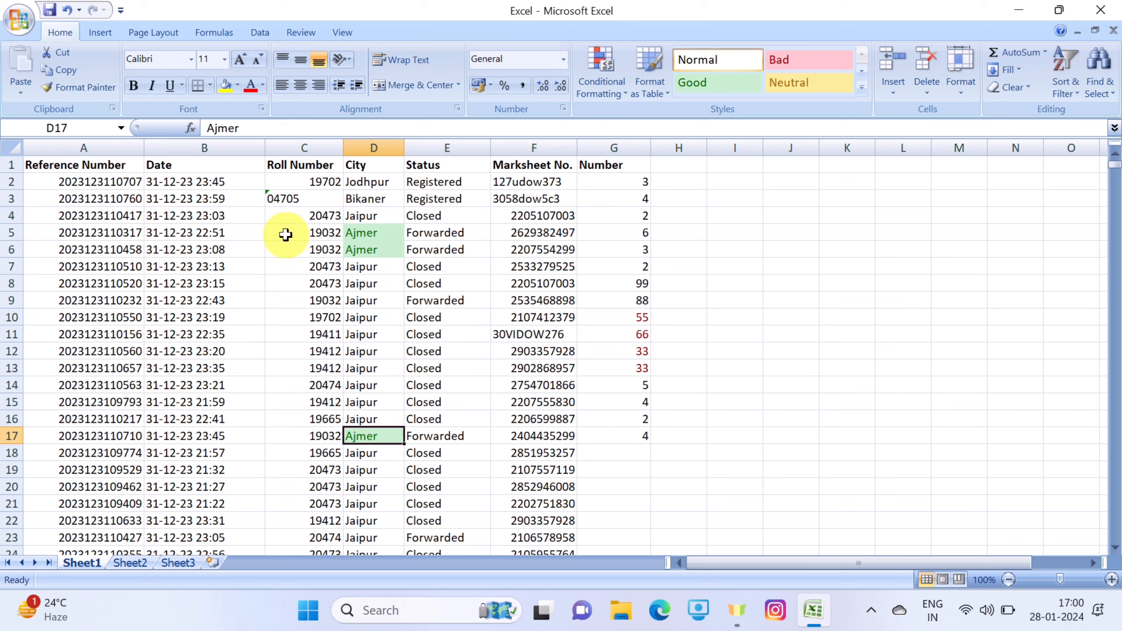
click(366, 166)
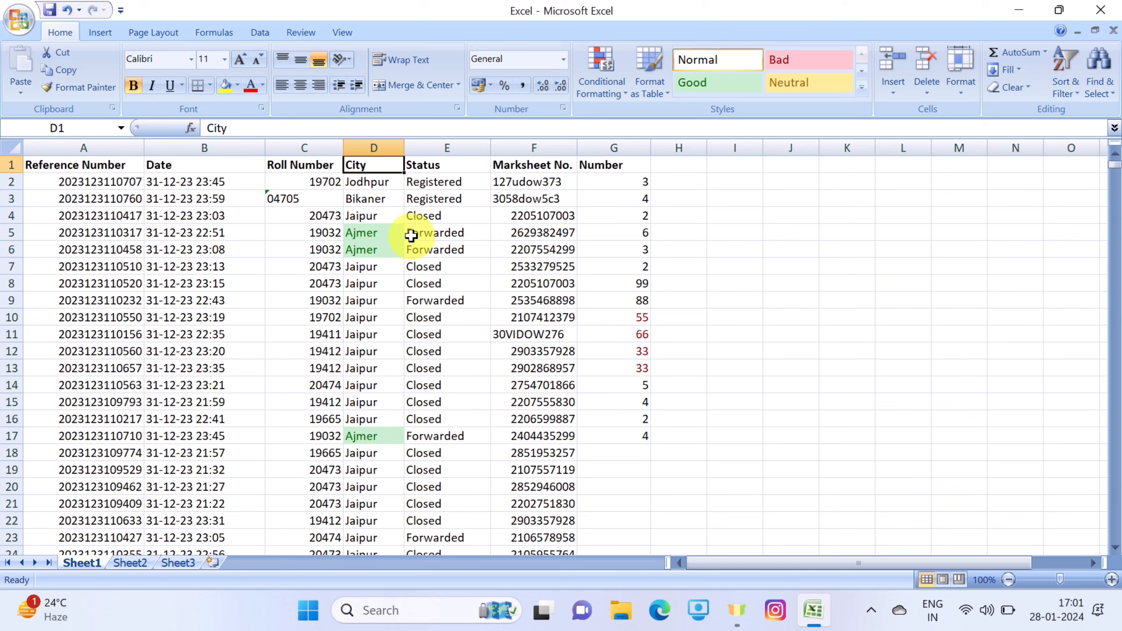
click(608, 73)
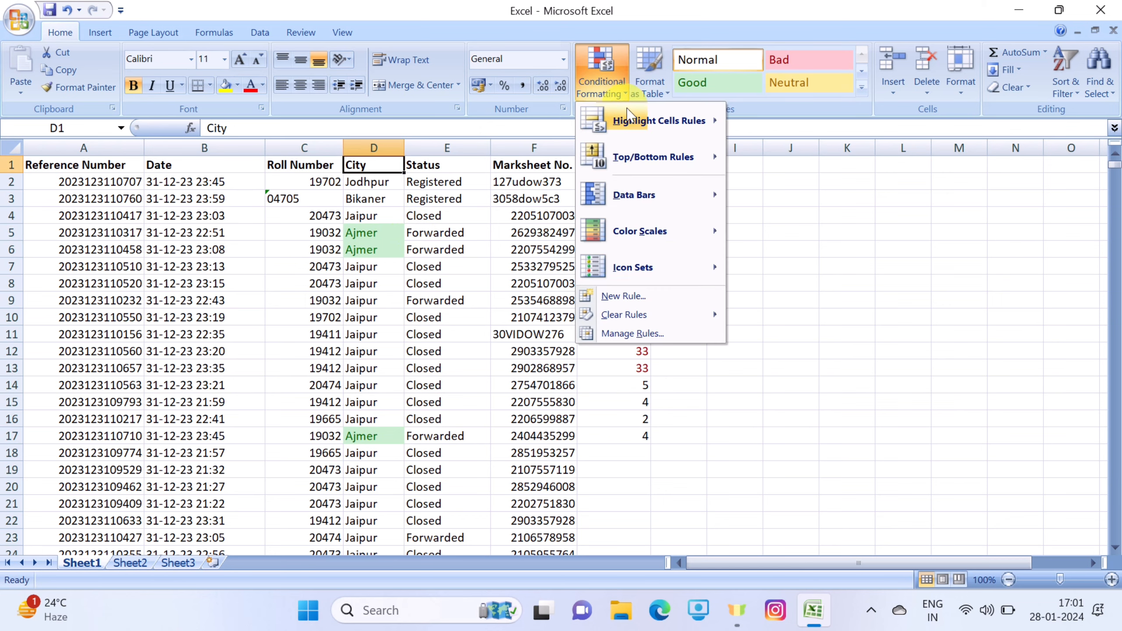
mouse_move(634, 118)
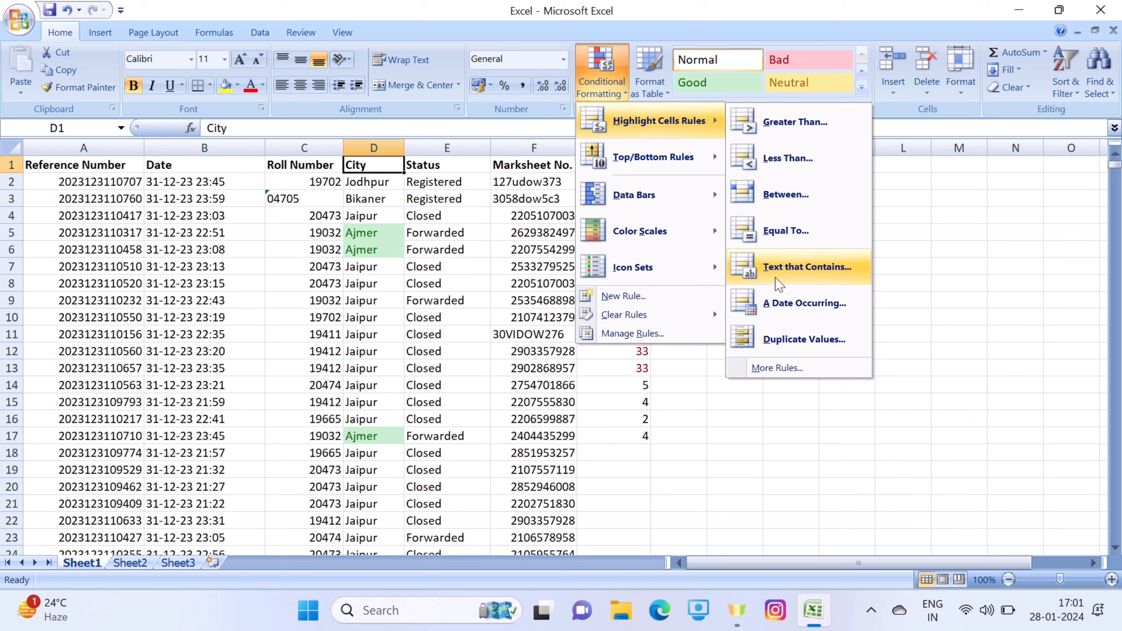
click(390, 254)
click(598, 303)
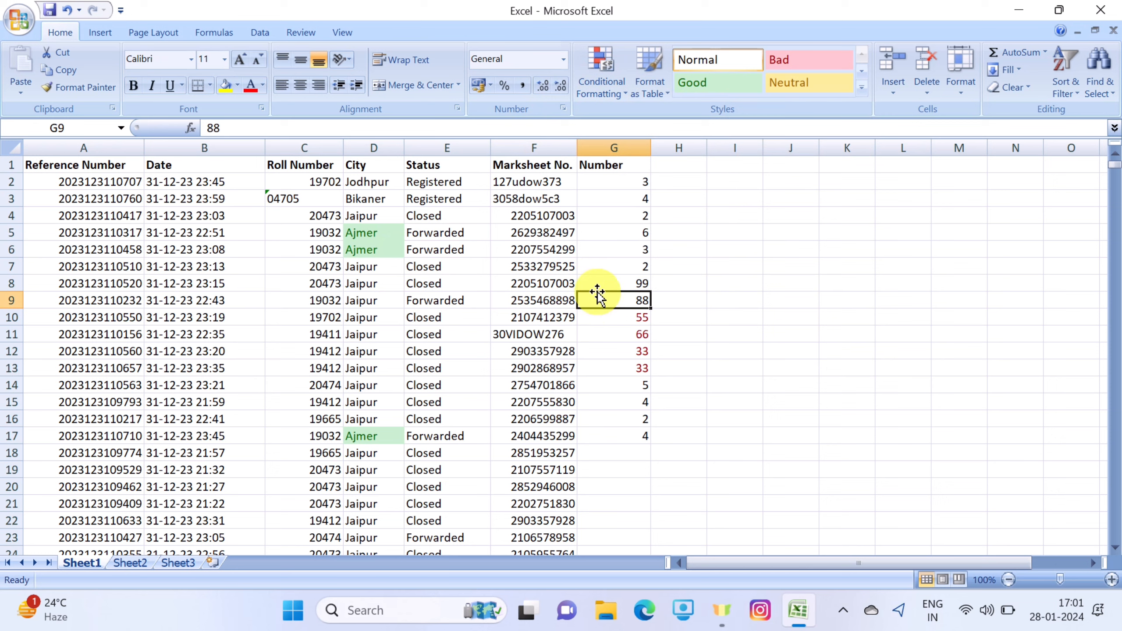
click(621, 85)
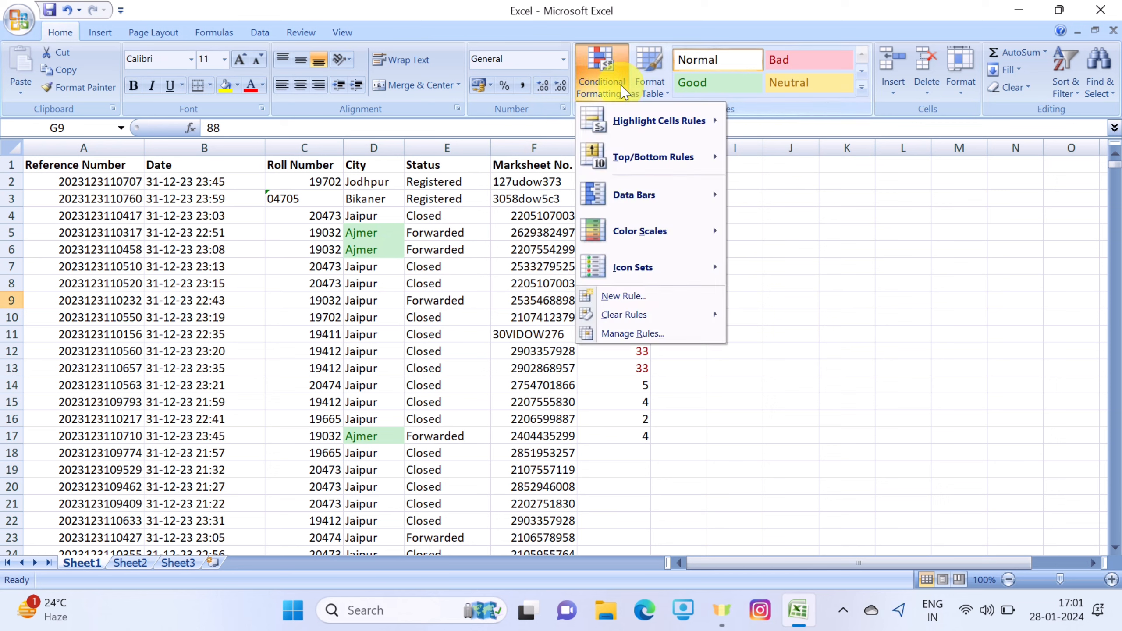
mouse_move(669, 125)
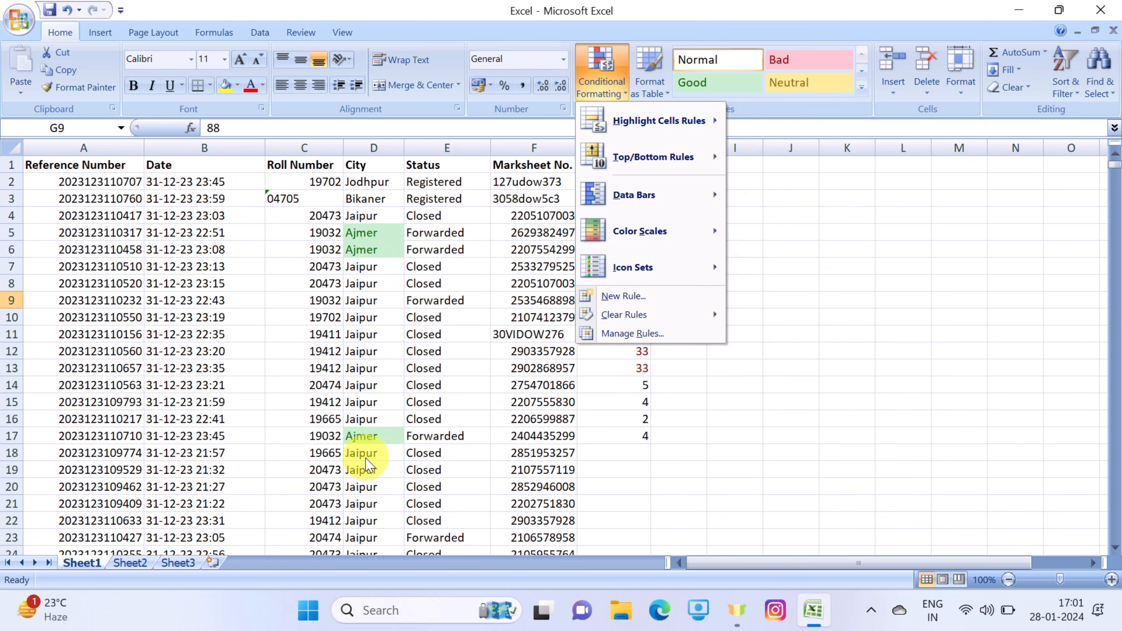
click(508, 403)
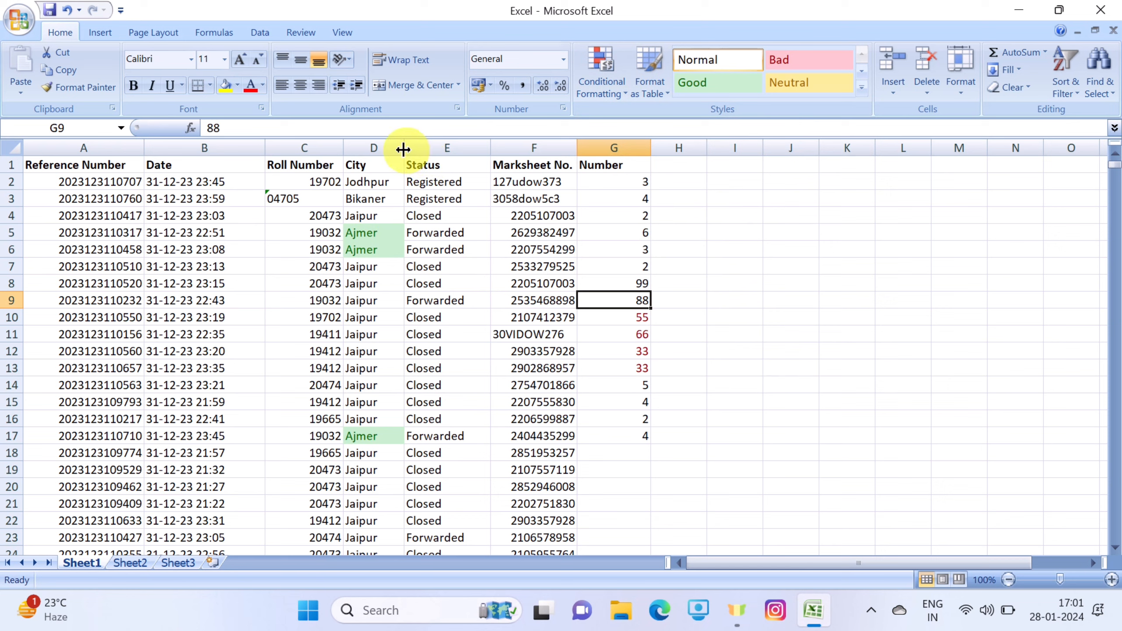
Add a Text That Contains highlighting rule to the City column that formats cells containing Jaipur with Light Red Fill.
click(373, 148)
click(619, 88)
mouse_move(650, 120)
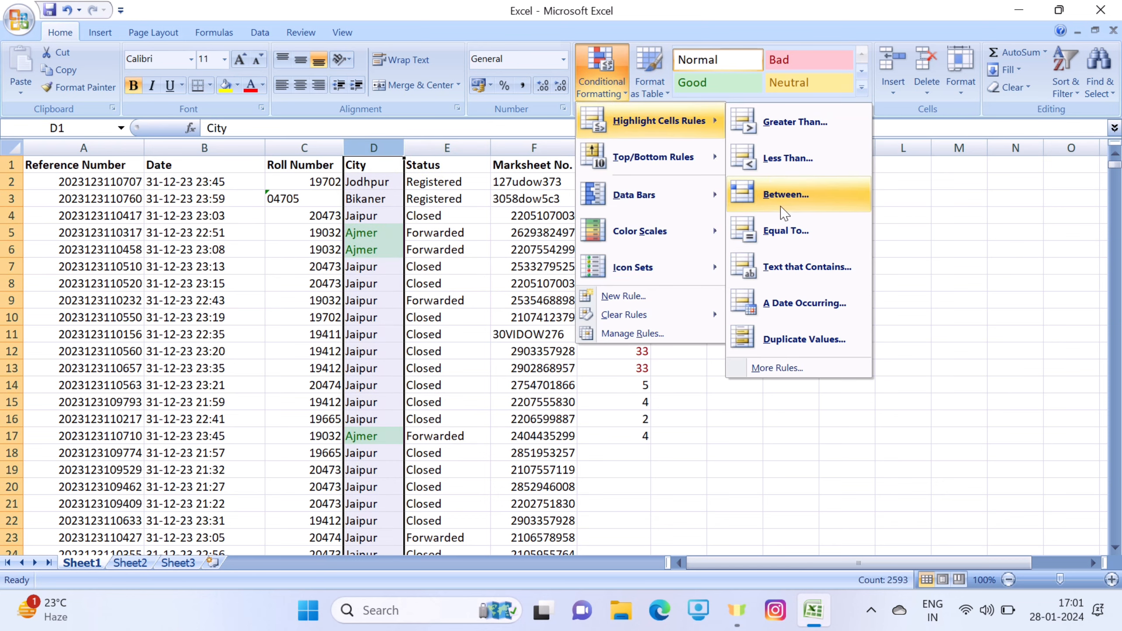
click(797, 268)
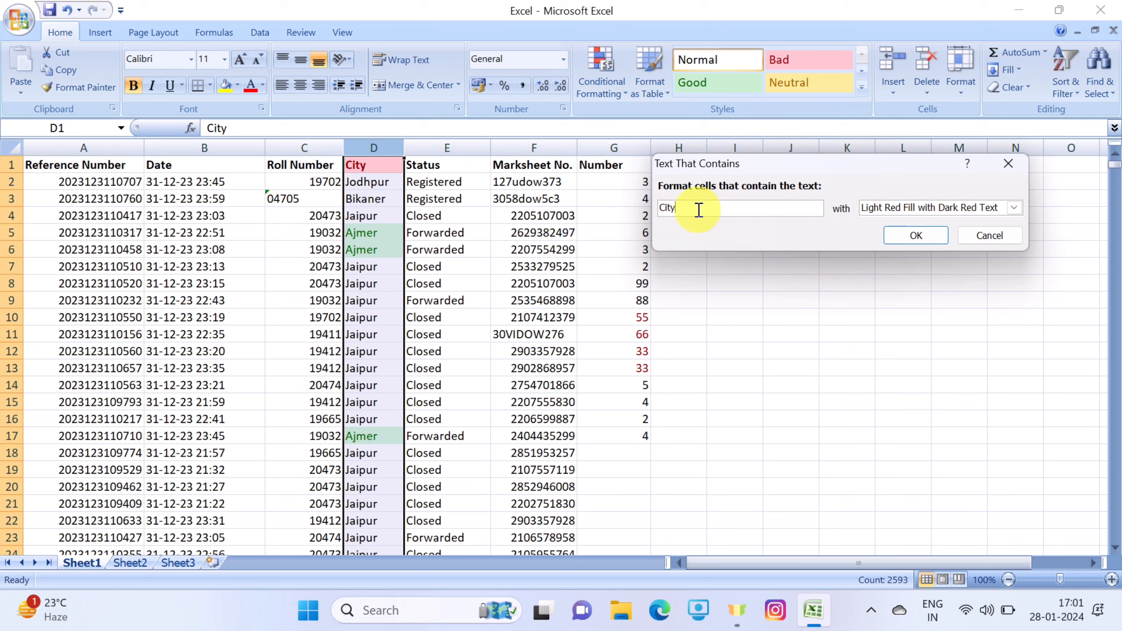
drag(699, 208, 657, 208)
text(Jaipur)
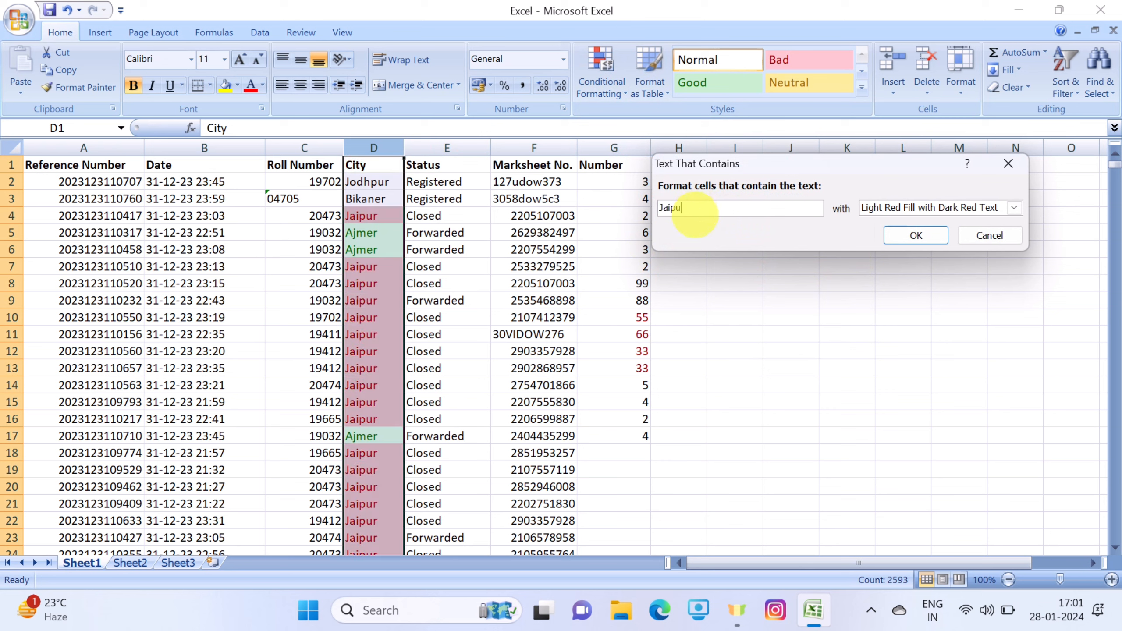
click(863, 207)
click(886, 256)
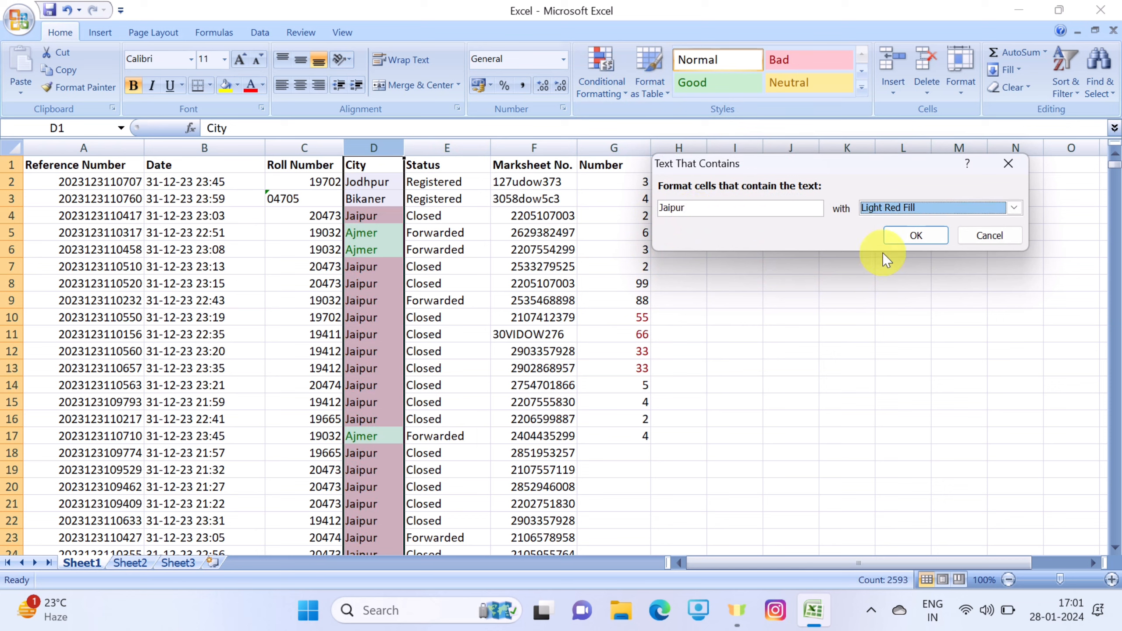
click(927, 234)
click(813, 348)
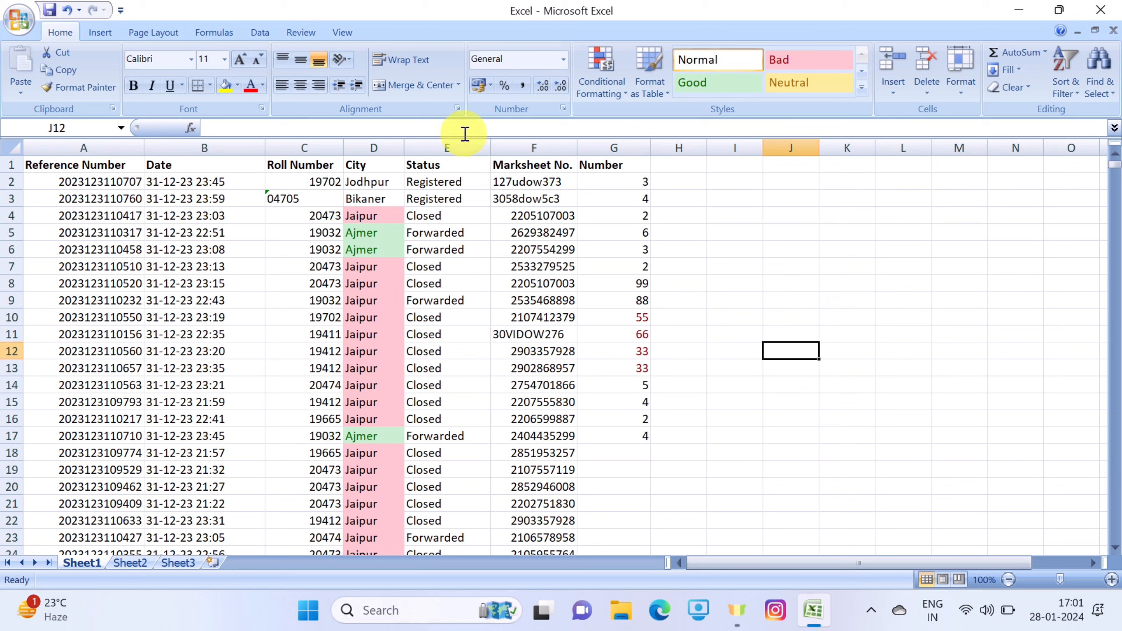
click(605, 91)
mouse_move(645, 120)
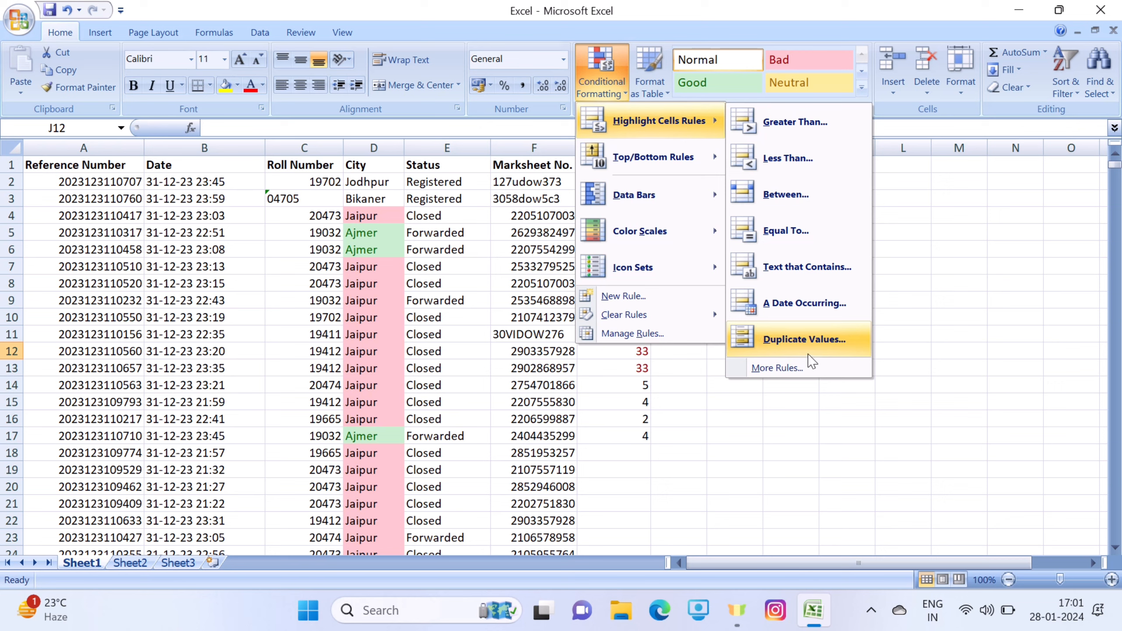
click(448, 389)
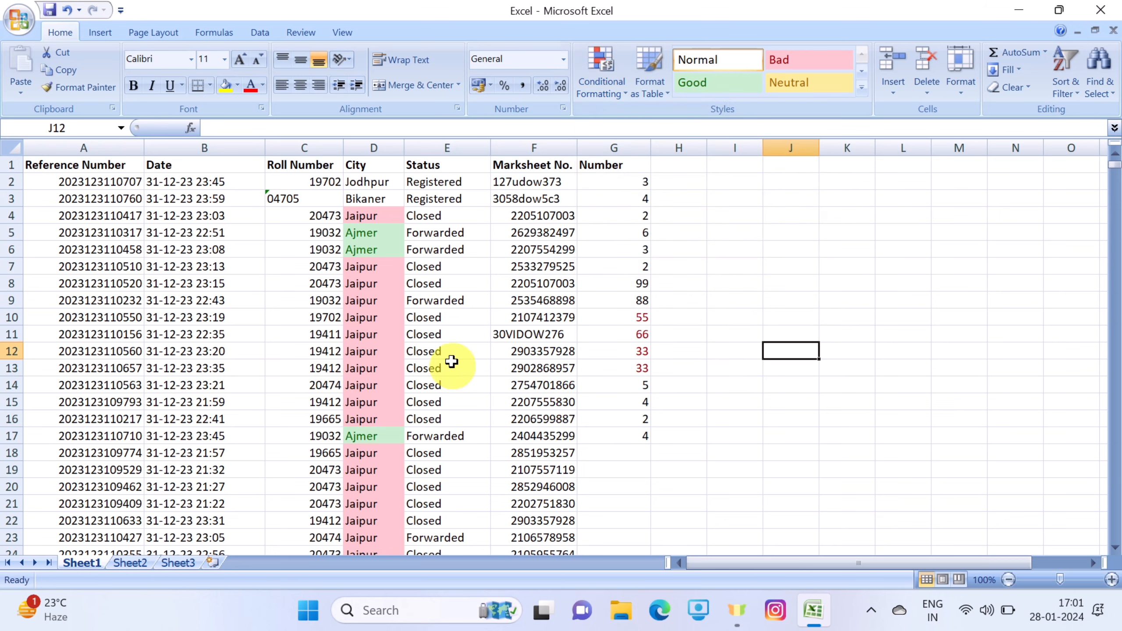
click(288, 149)
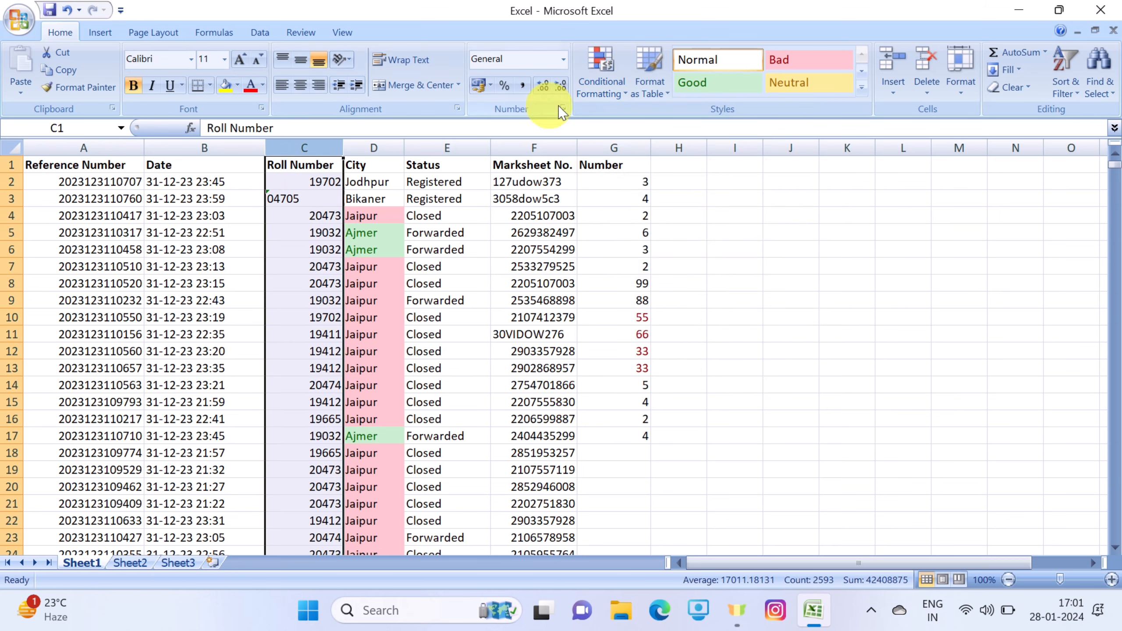
click(600, 88)
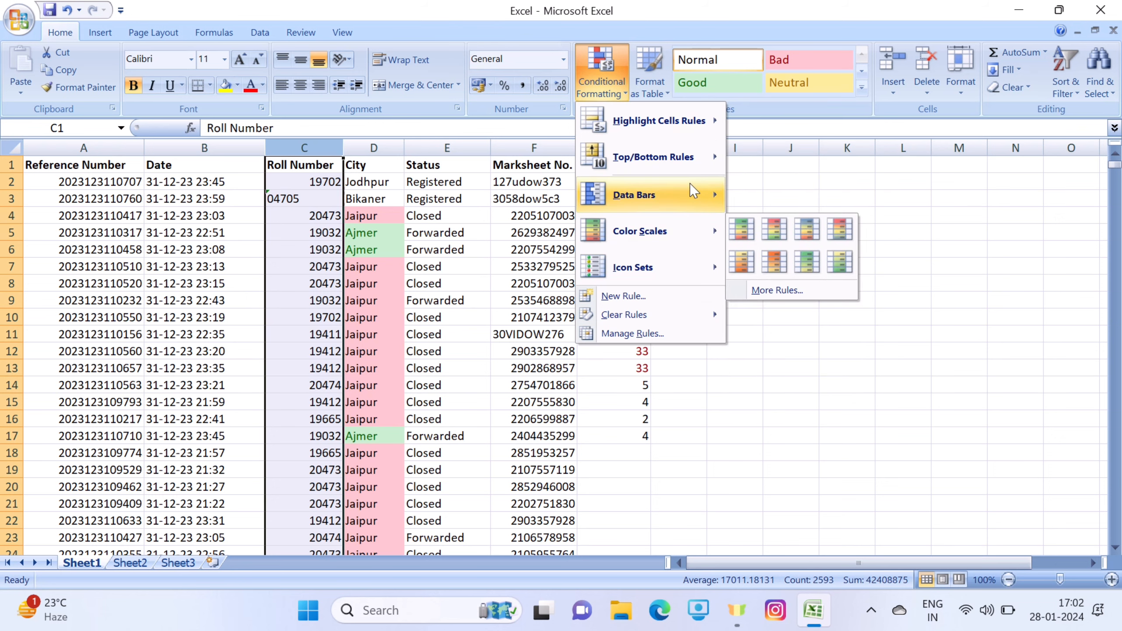
mouse_move(689, 123)
click(803, 338)
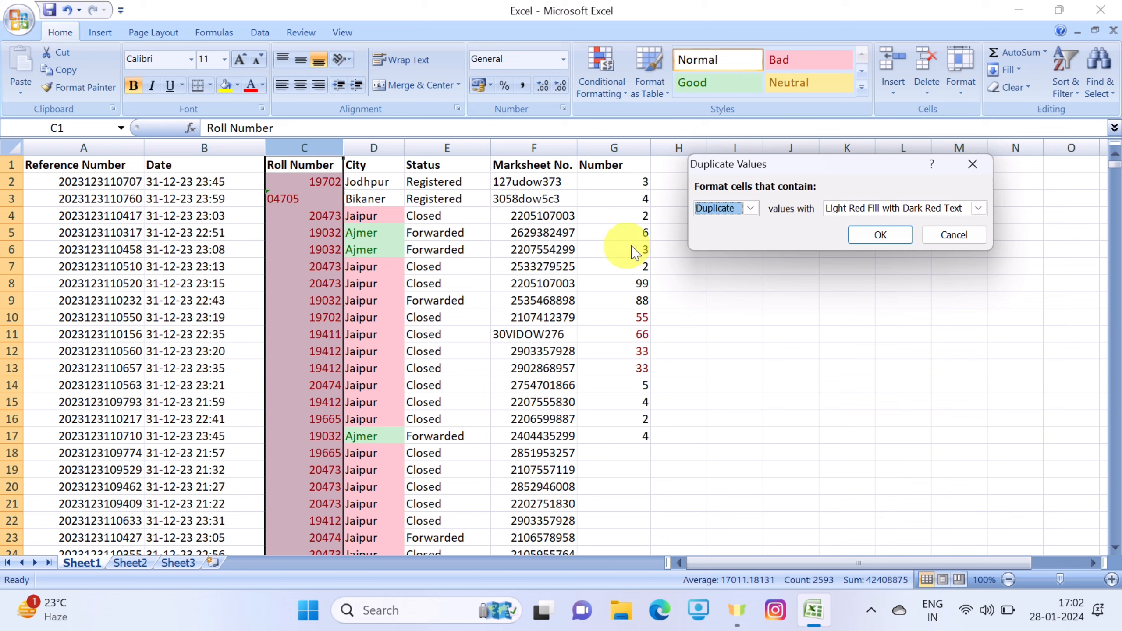
click(945, 236)
click(363, 285)
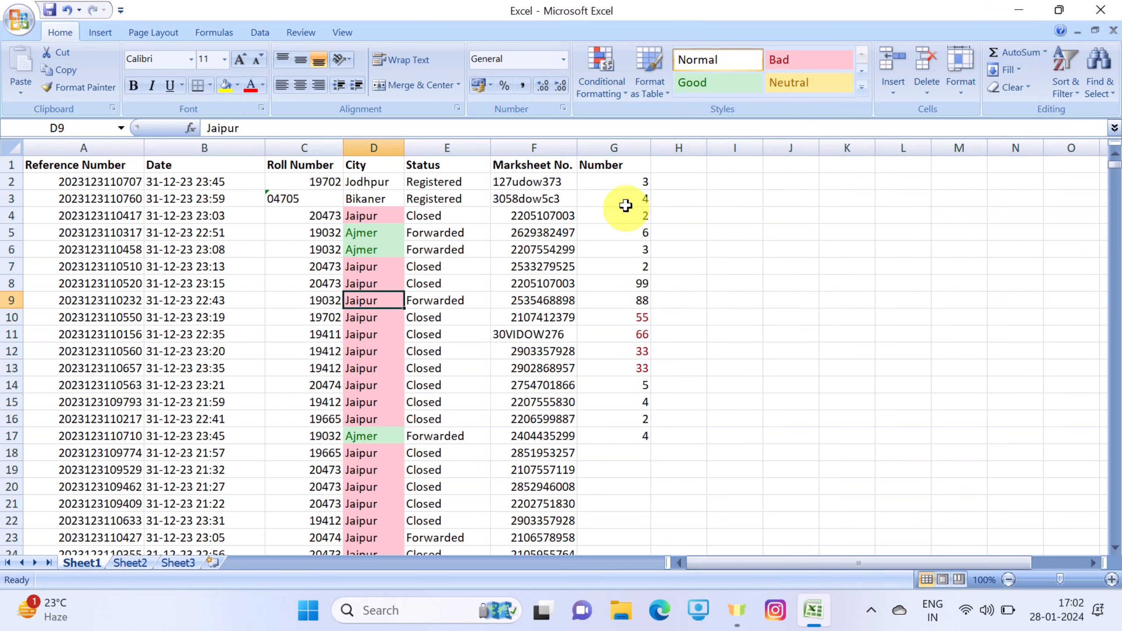
Clear all conditional formatting rules from the entire sheet.
click(618, 147)
click(599, 86)
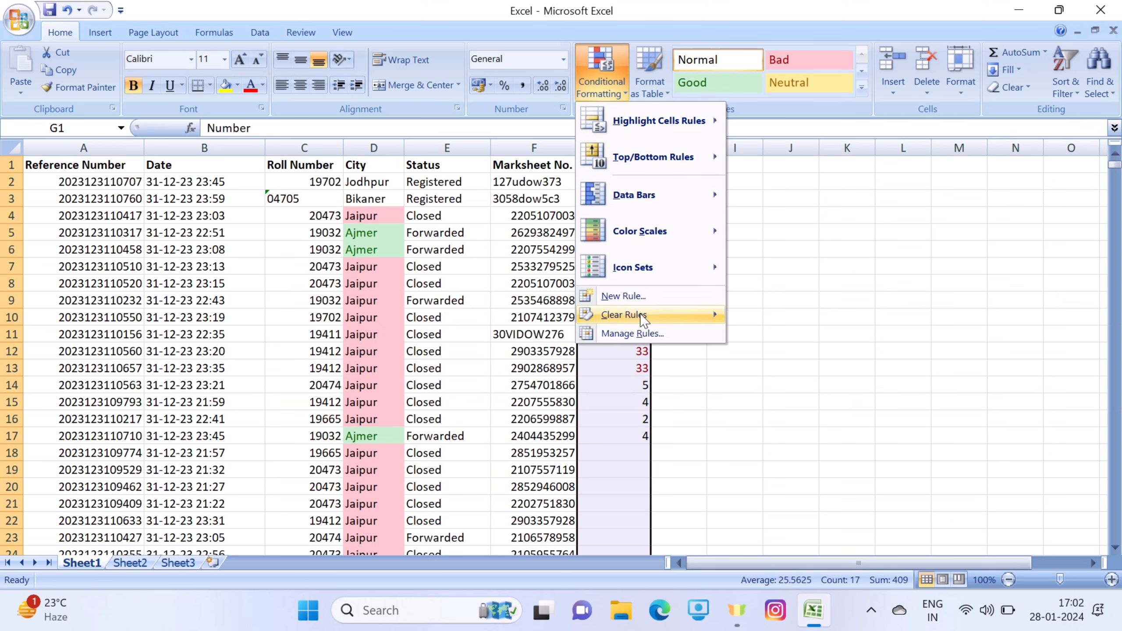
mouse_move(645, 315)
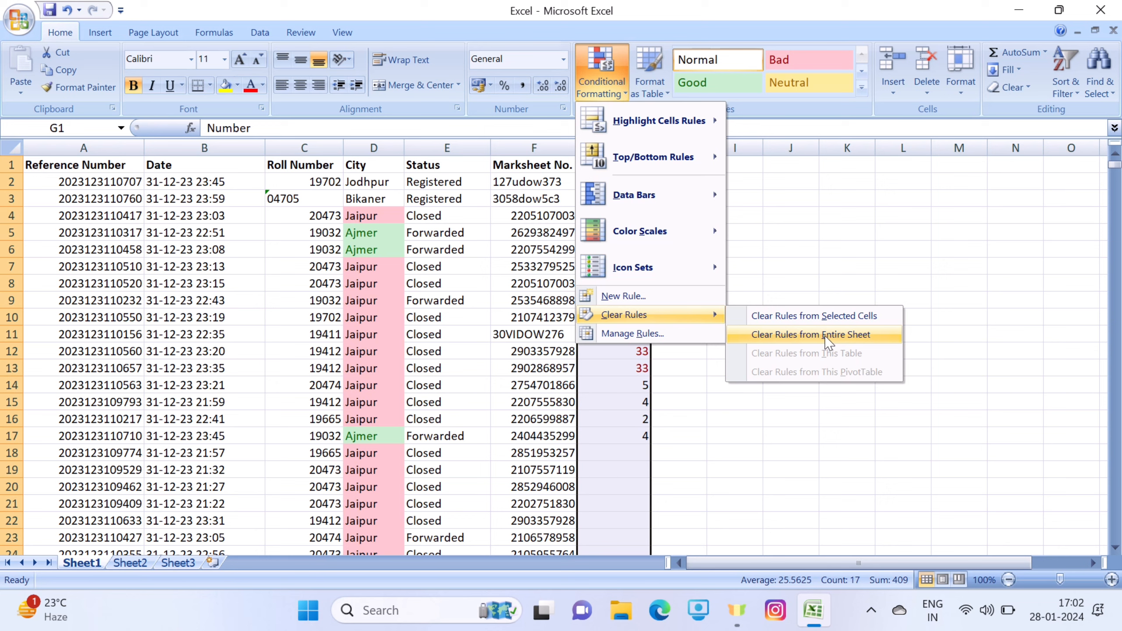
click(826, 336)
click(827, 332)
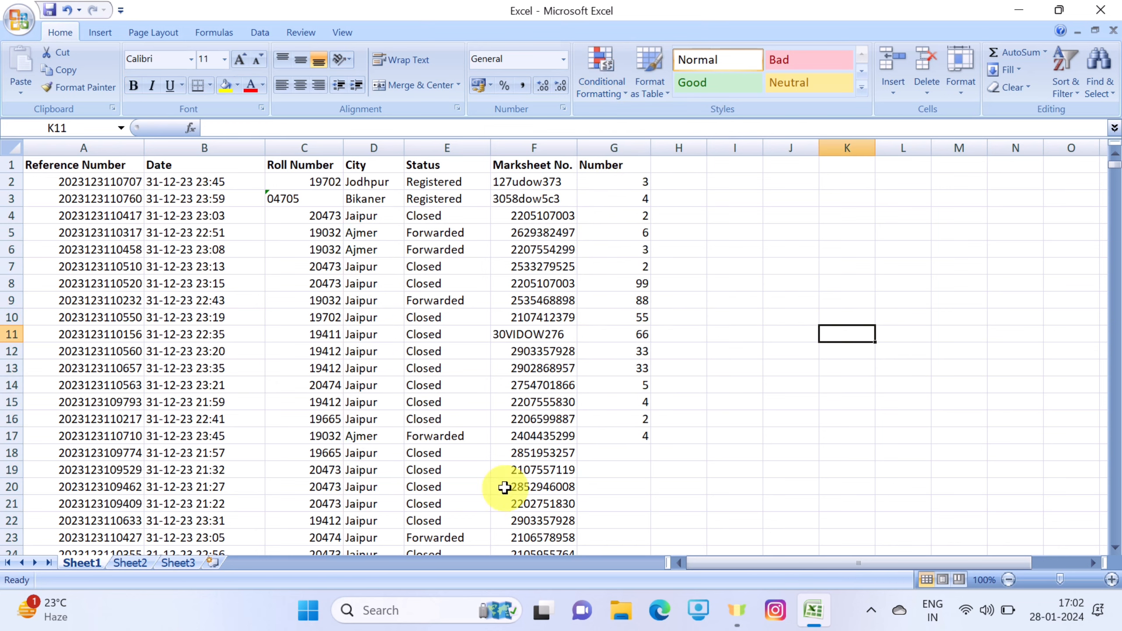
Add a Duplicate Values highlighting rule to the Number column that formats duplicates with Light Red Fill with Dark Red Text.
click(609, 148)
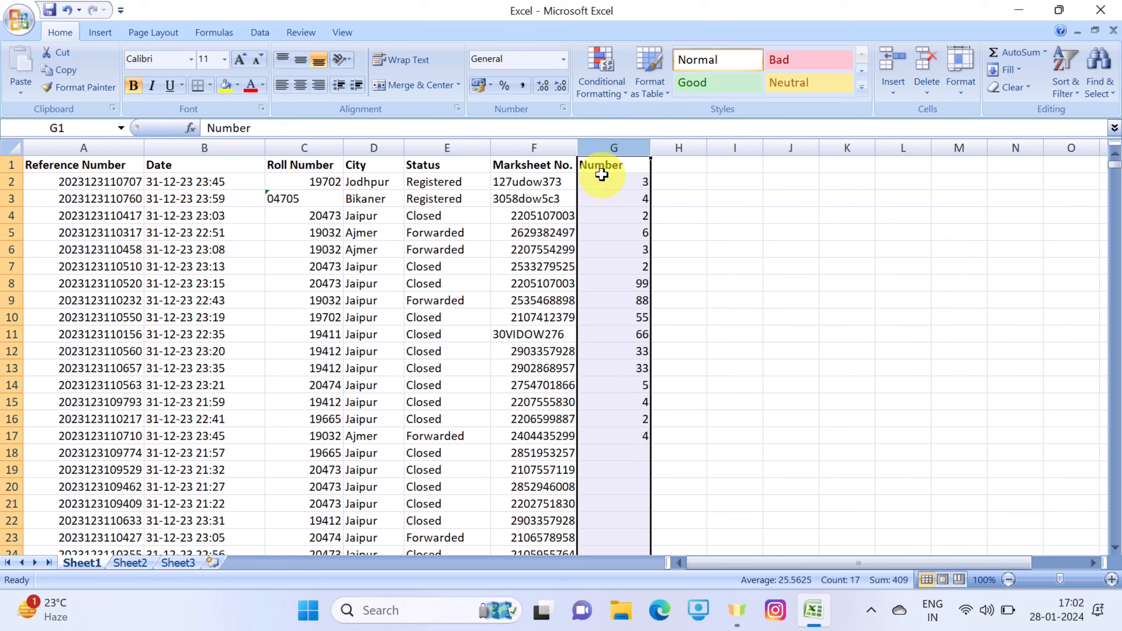
click(623, 184)
click(623, 215)
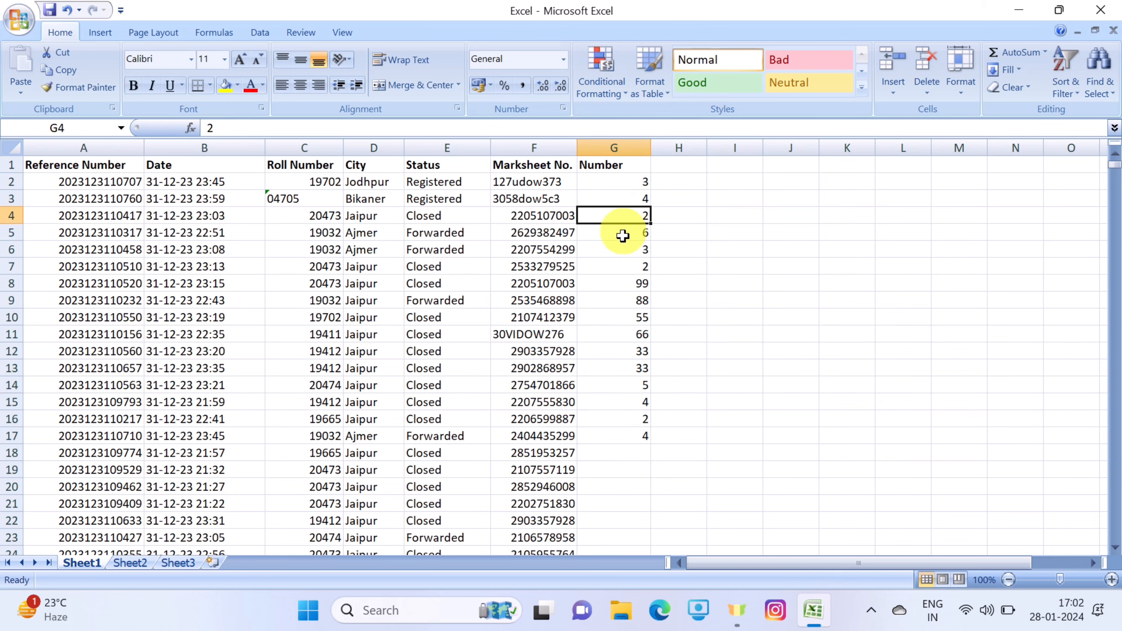
click(626, 261)
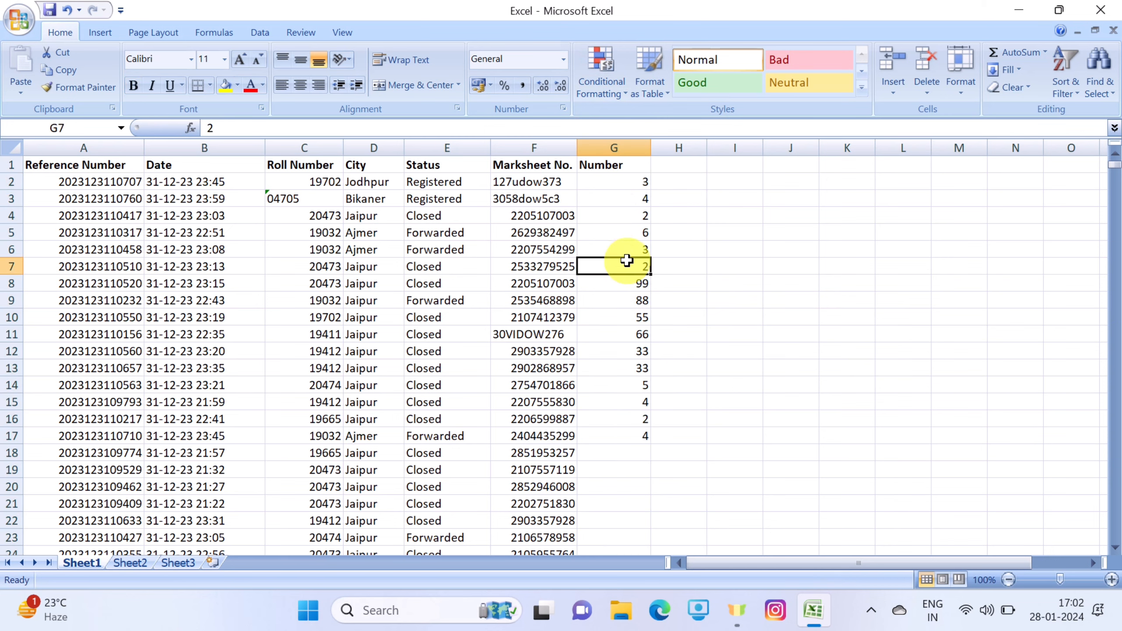
click(633, 437)
click(630, 403)
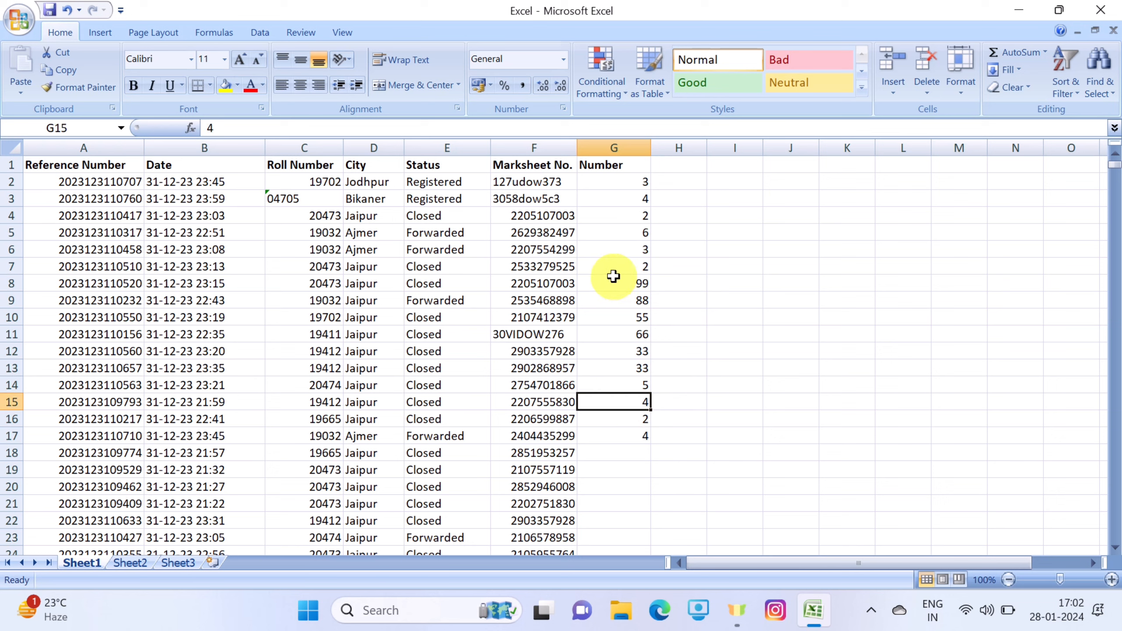
click(615, 148)
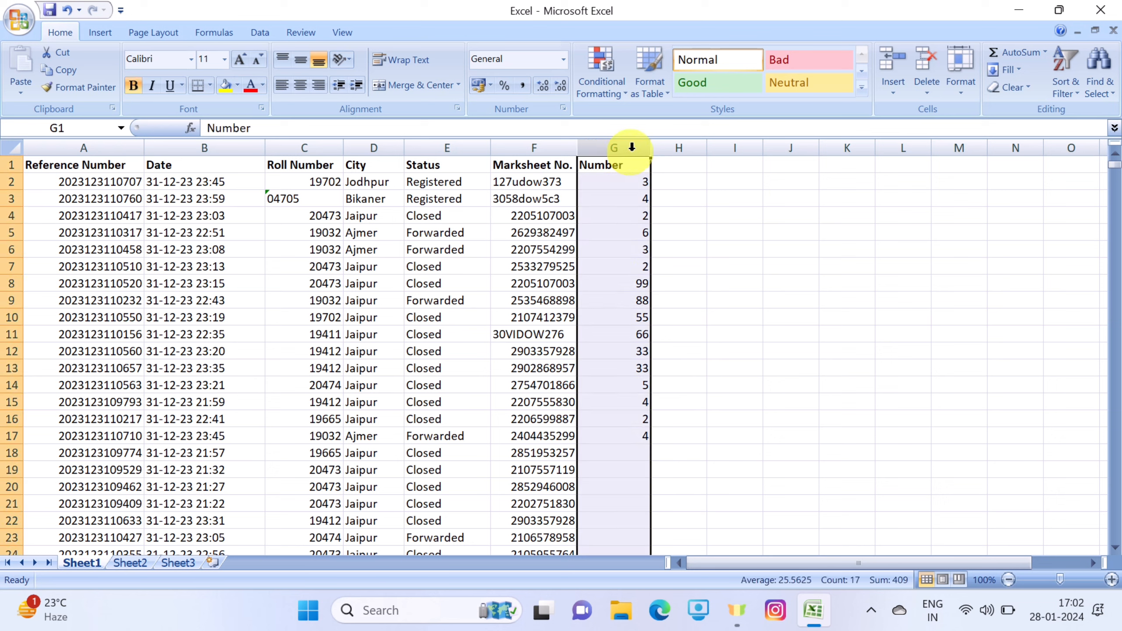
click(621, 104)
mouse_move(707, 119)
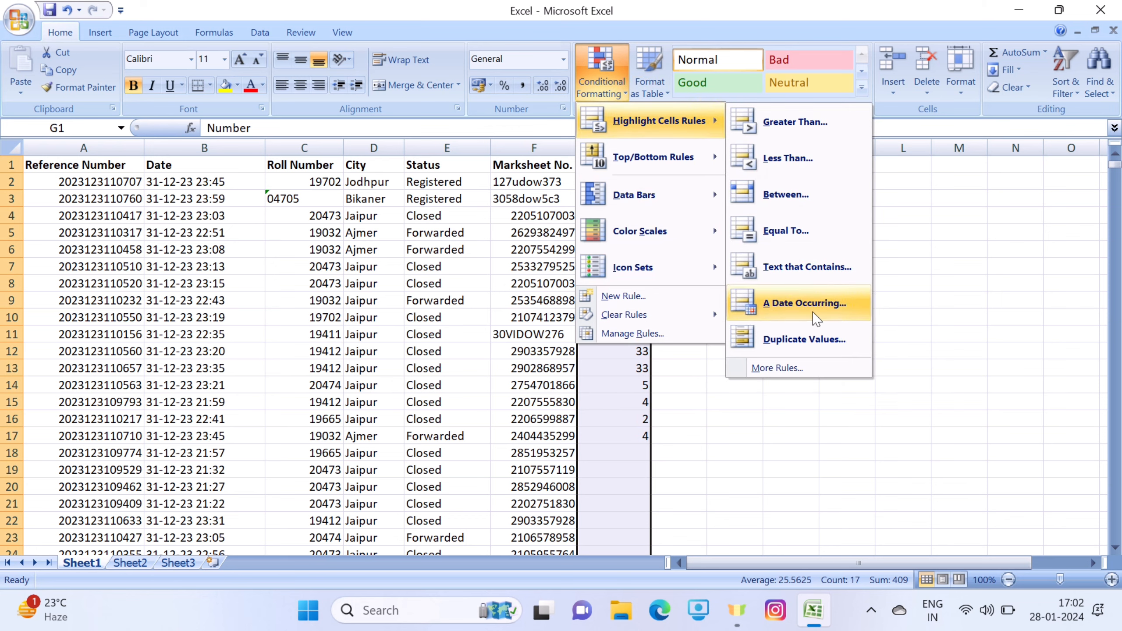
click(815, 339)
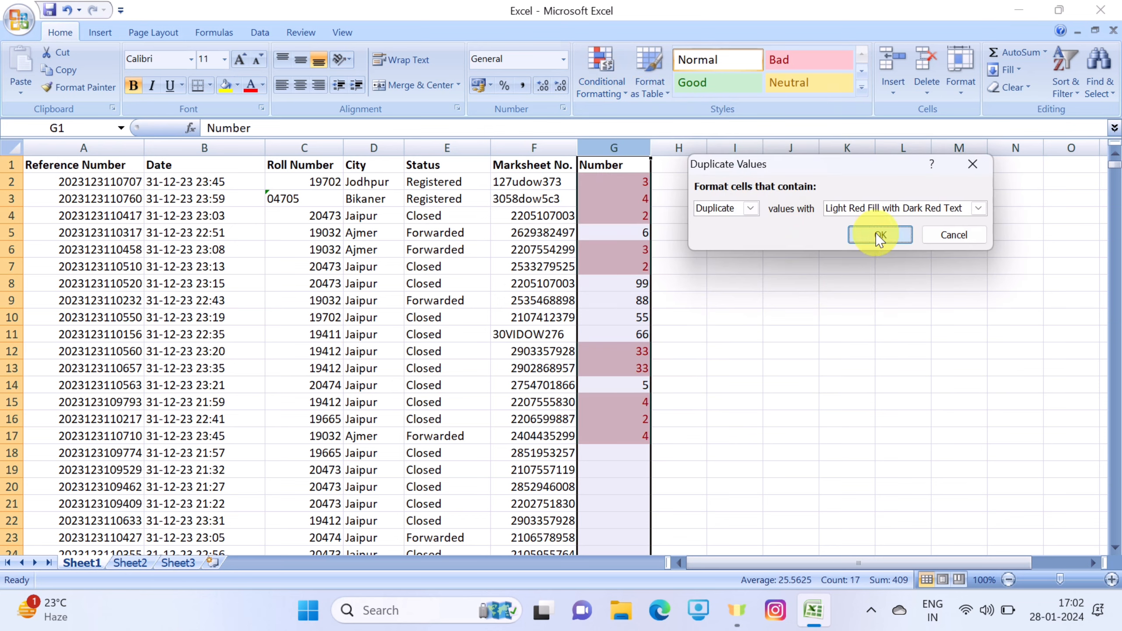
click(878, 235)
click(825, 331)
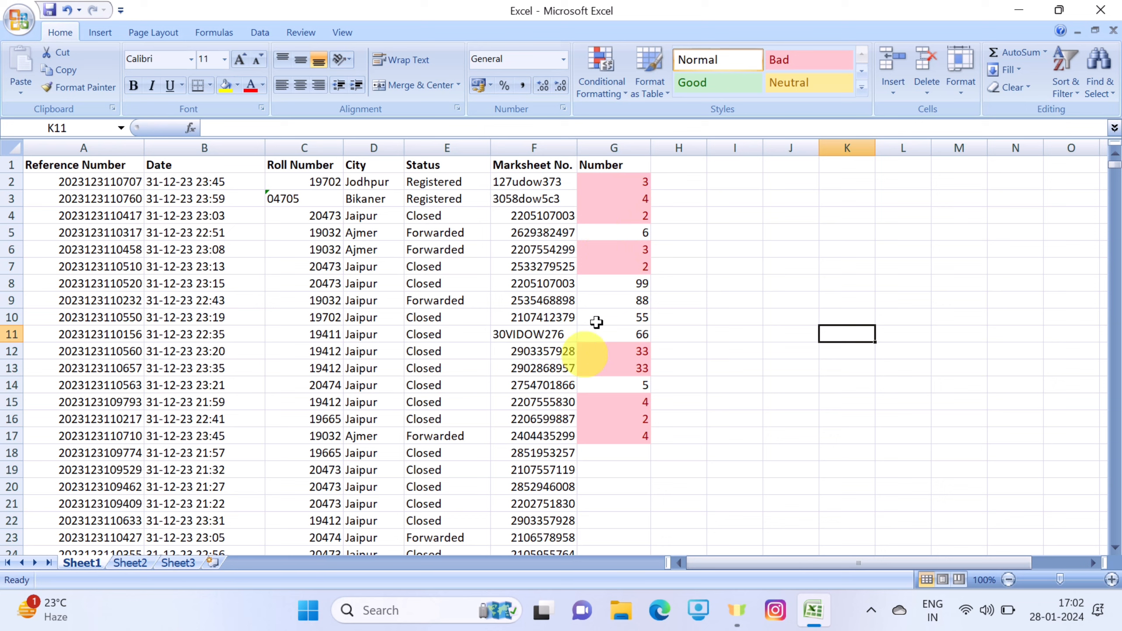
click(604, 77)
mouse_move(672, 120)
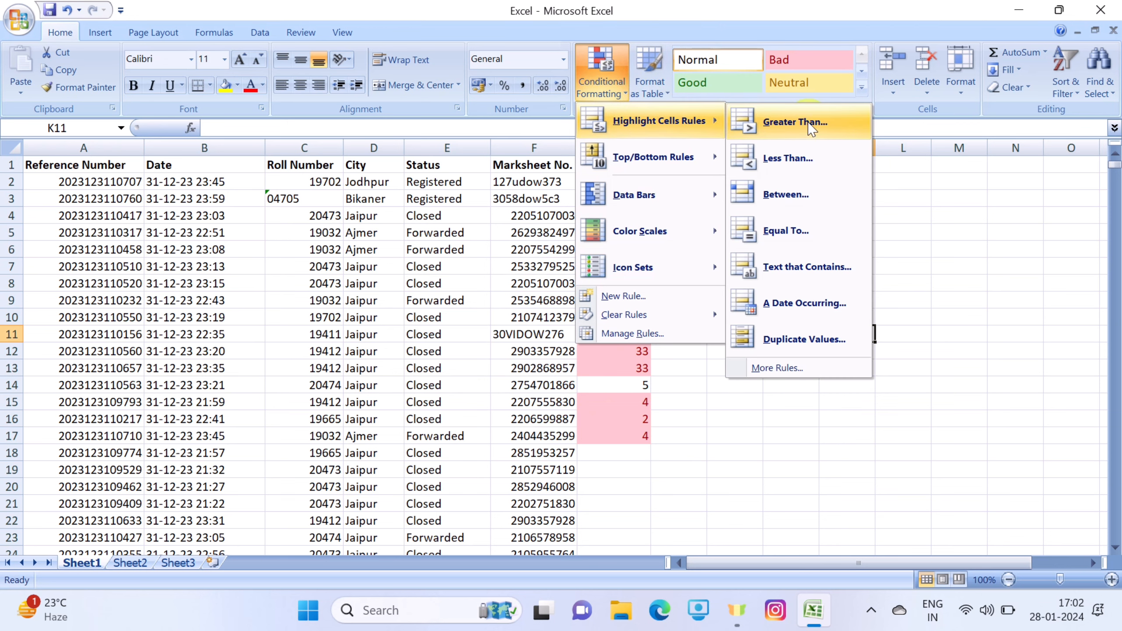
mouse_move(653, 171)
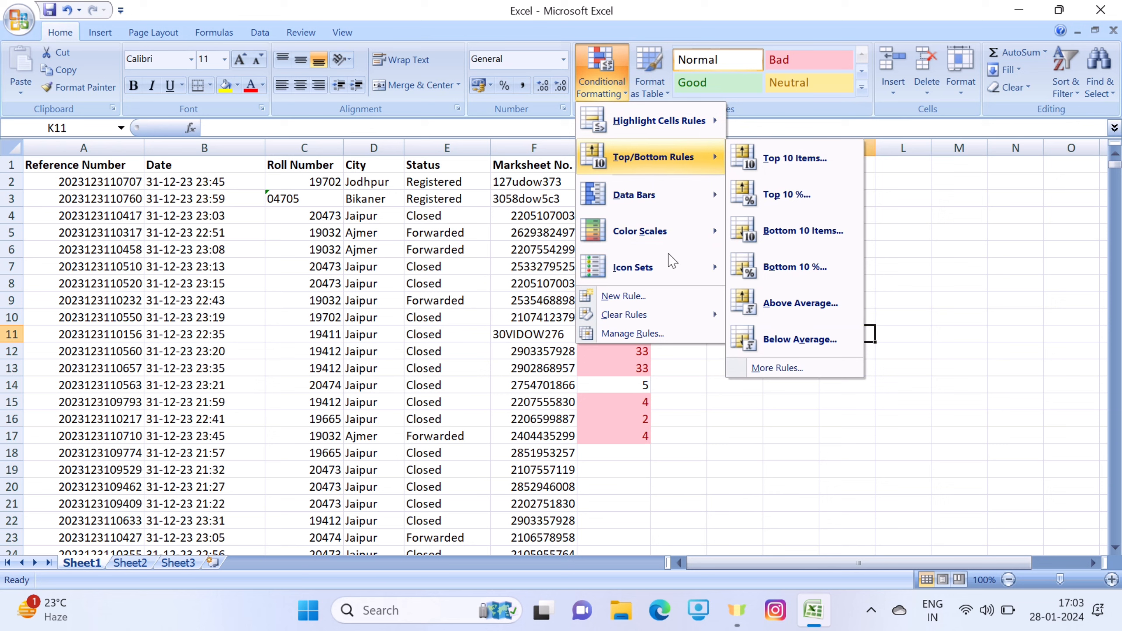
click(714, 459)
Remove the duplicate-value highlighting by clearing the conditional formatting rules from the entire sheet.
click(623, 146)
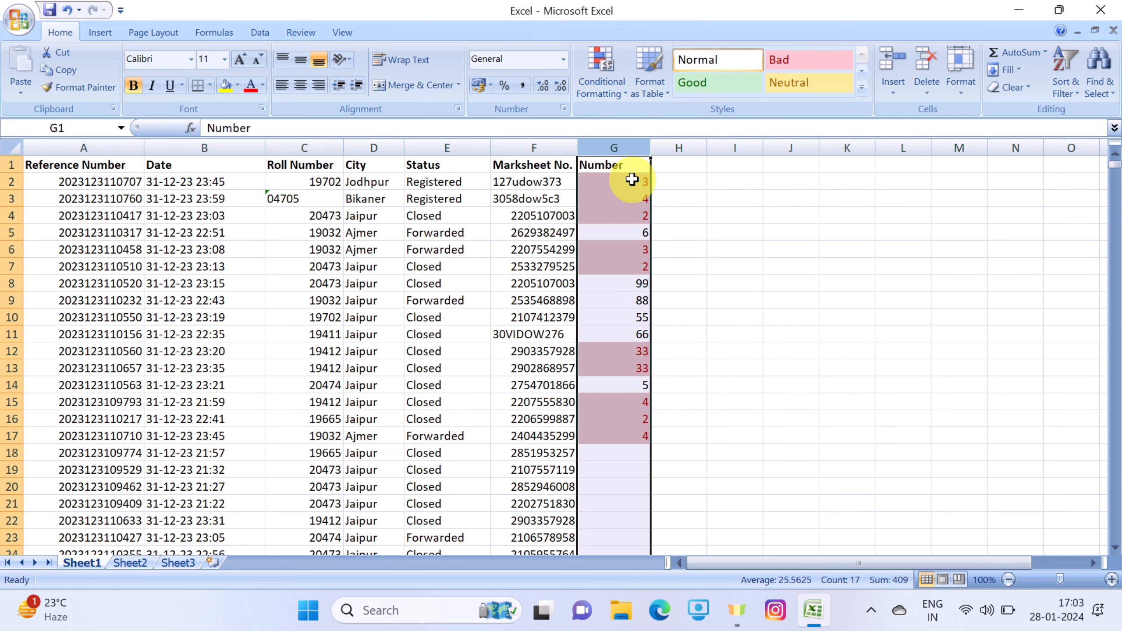
click(601, 84)
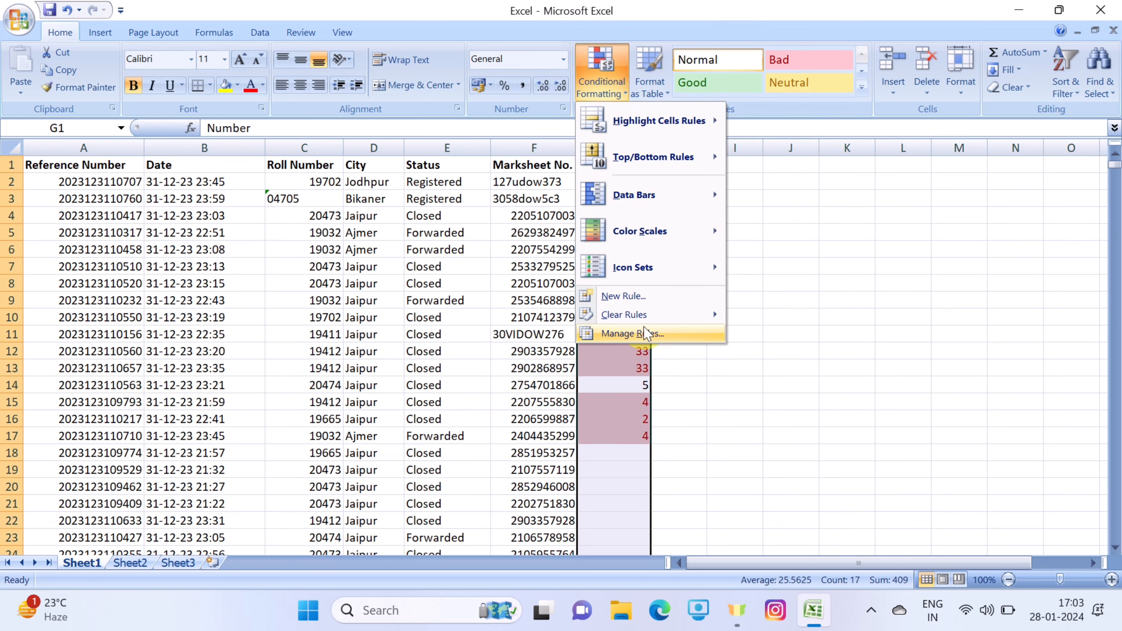
mouse_move(650, 314)
click(795, 334)
click(795, 335)
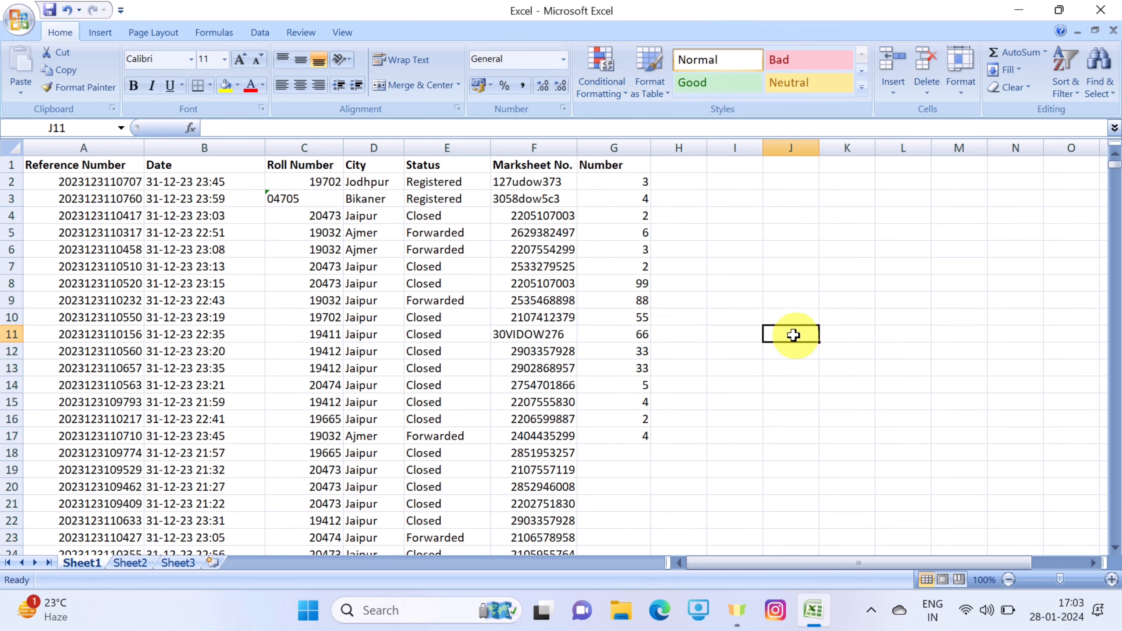
Add a Top 10 Items rule to the Number column that formats the top 3 values with Light Red Fill with Dark Red Text.
click(632, 143)
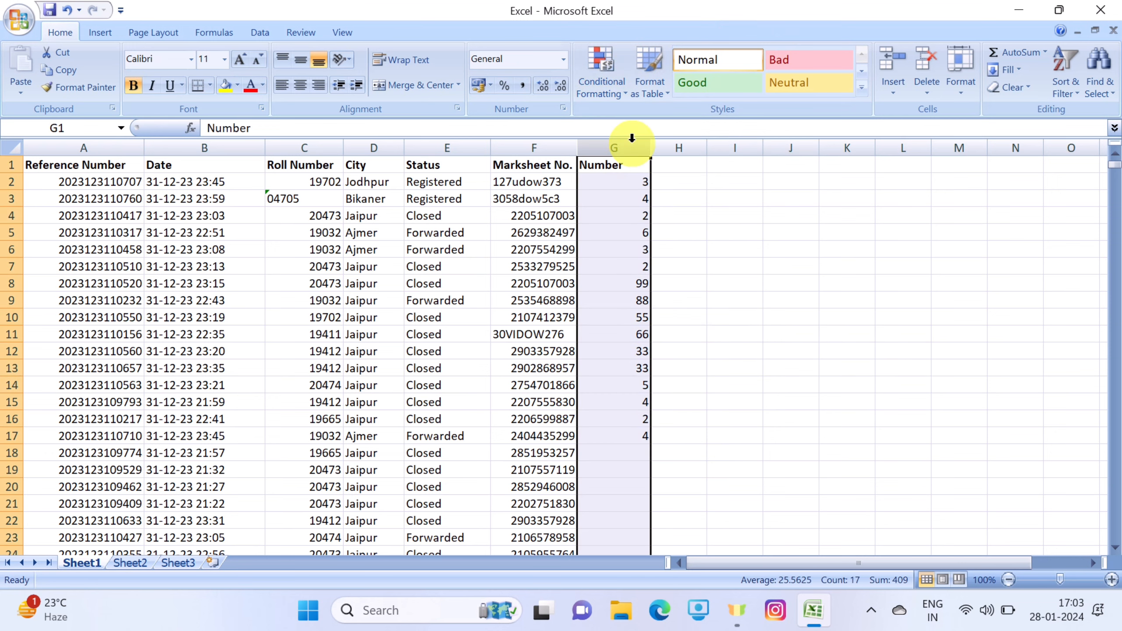
click(623, 97)
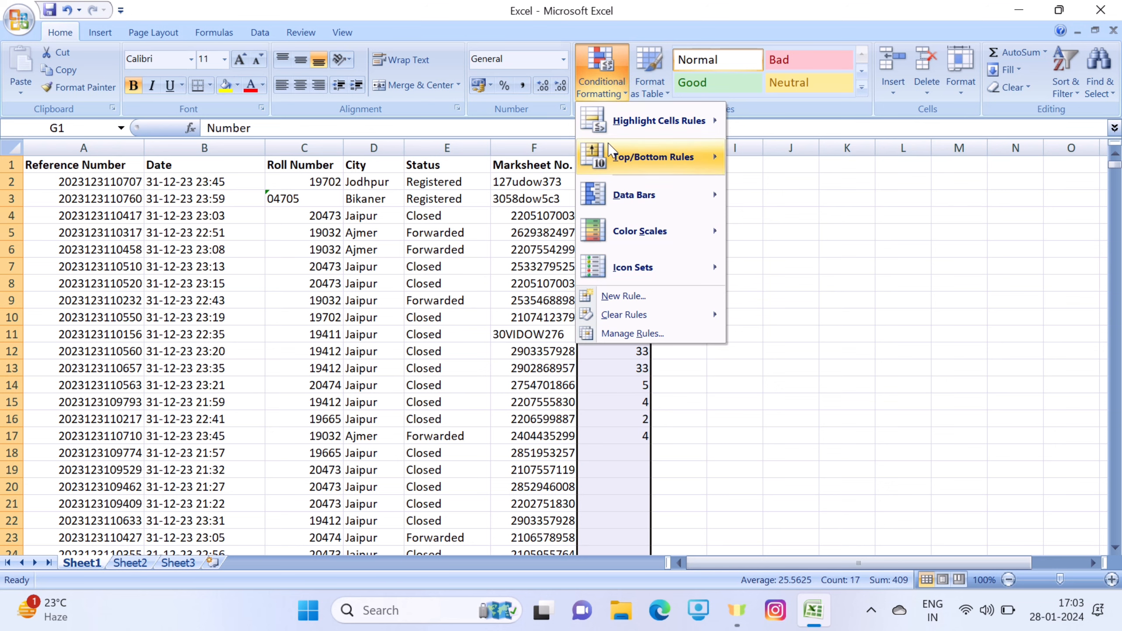
mouse_move(611, 151)
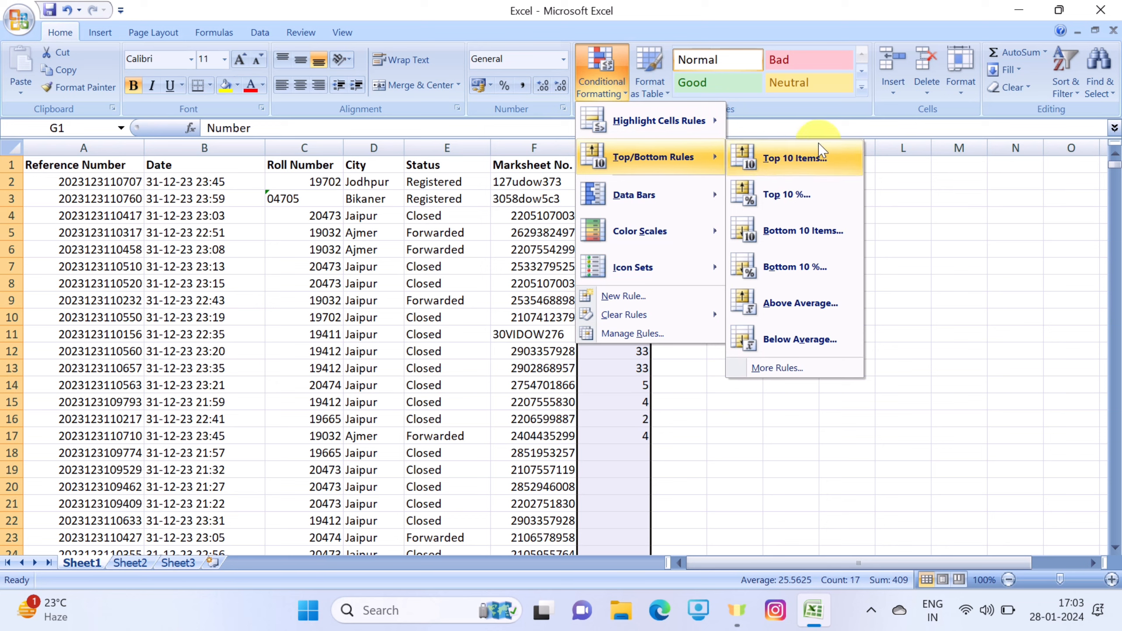
click(791, 158)
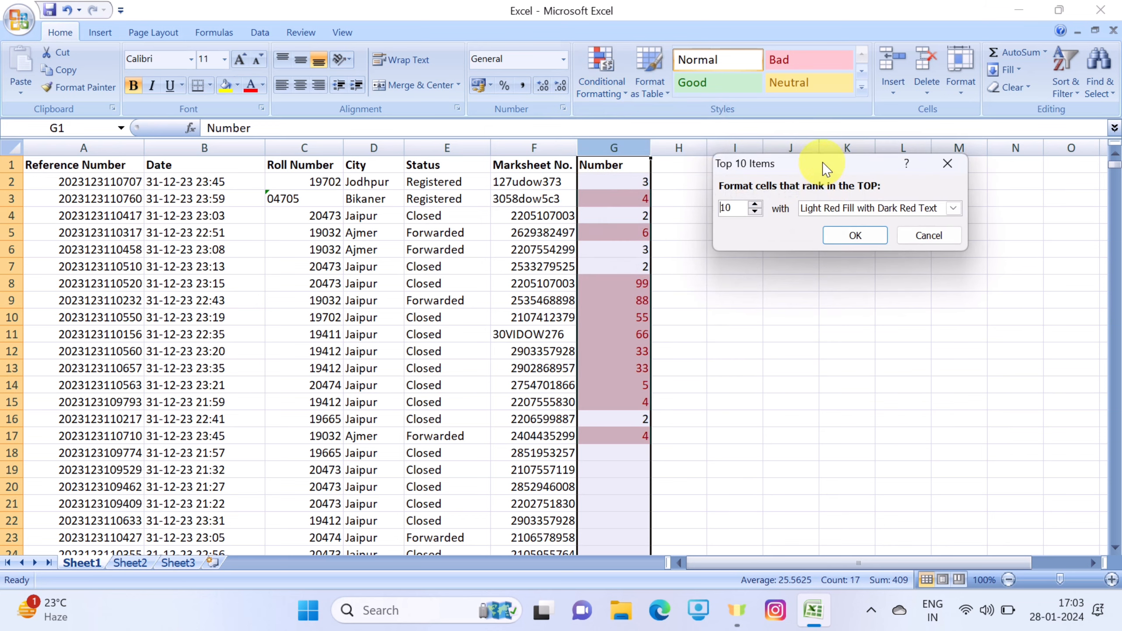
drag(822, 166, 819, 188)
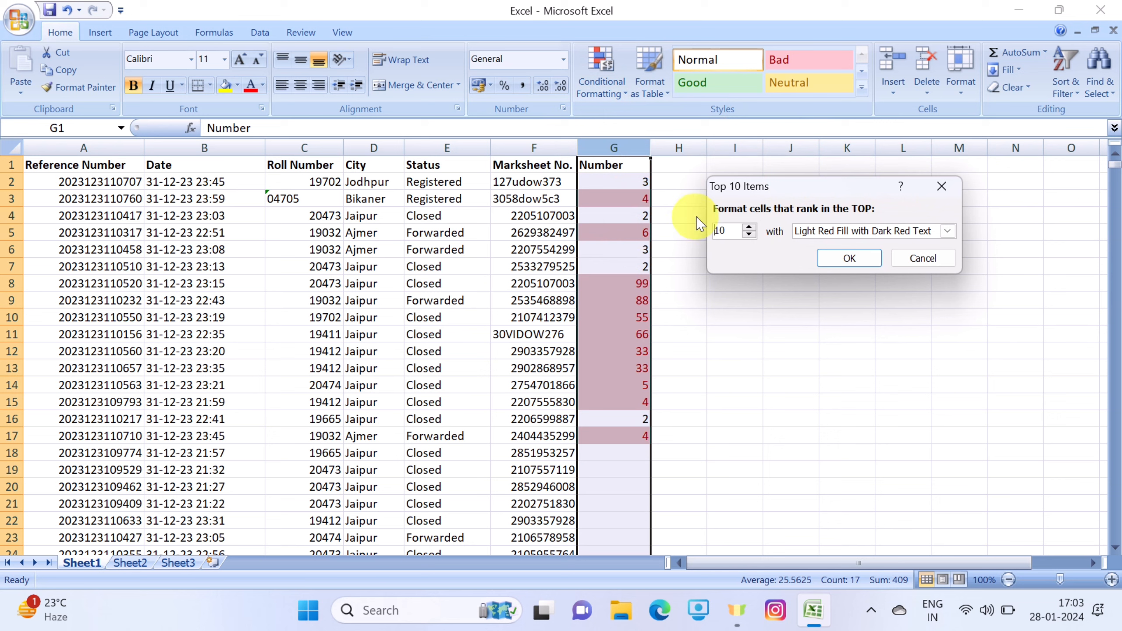
click(749, 235)
click(749, 235)
click(749, 235)
click(749, 235)
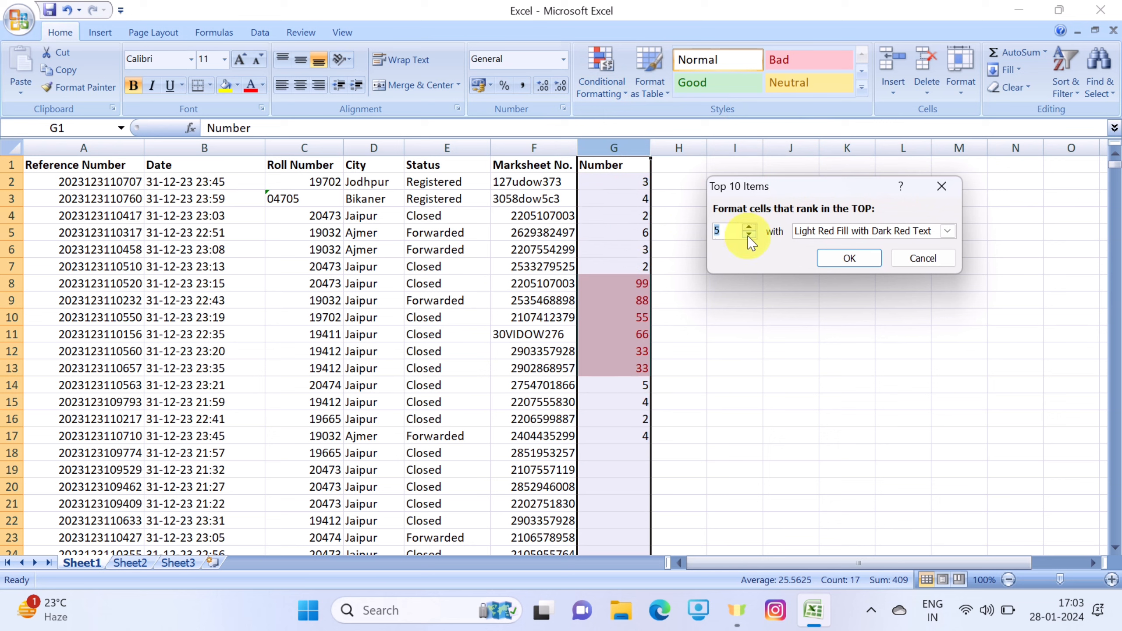
click(749, 235)
click(749, 235)
click(749, 235)
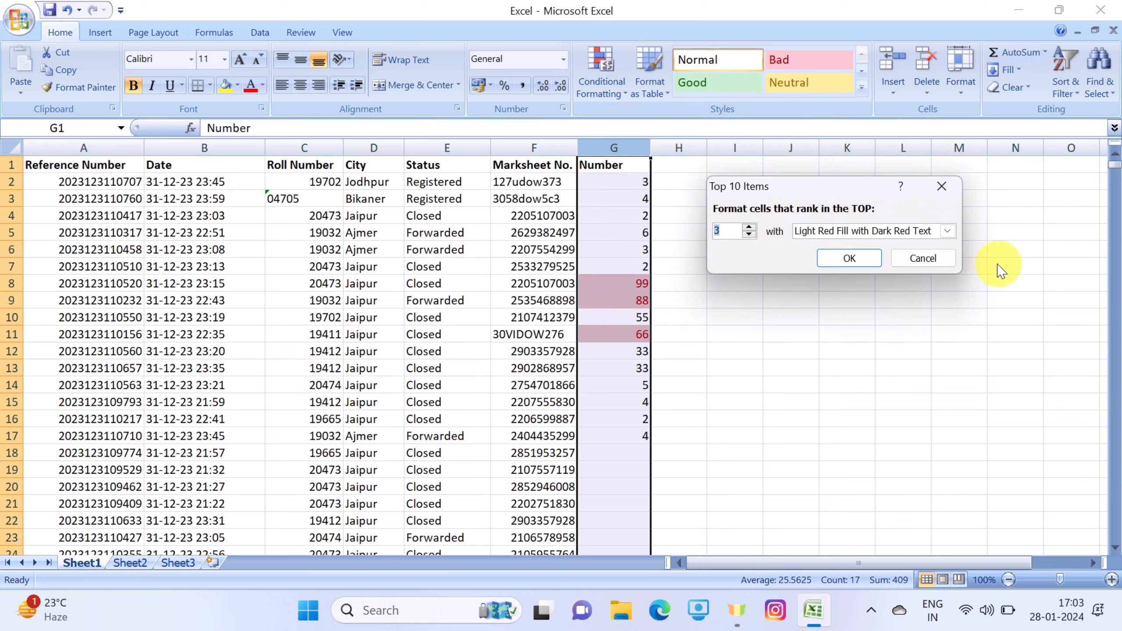
click(861, 258)
click(870, 403)
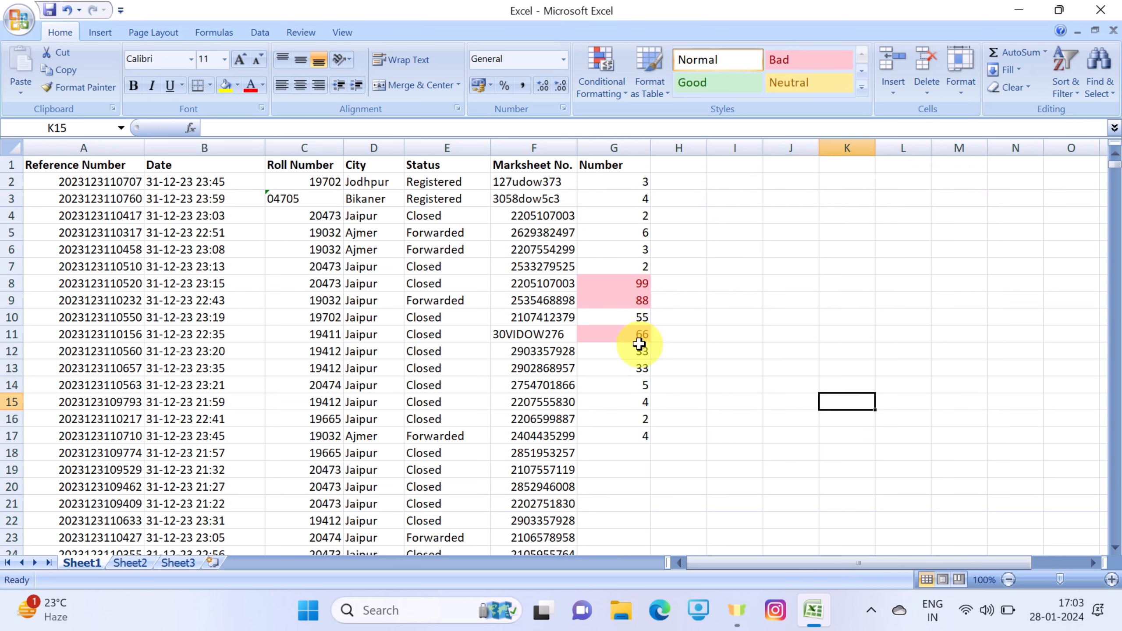
click(609, 85)
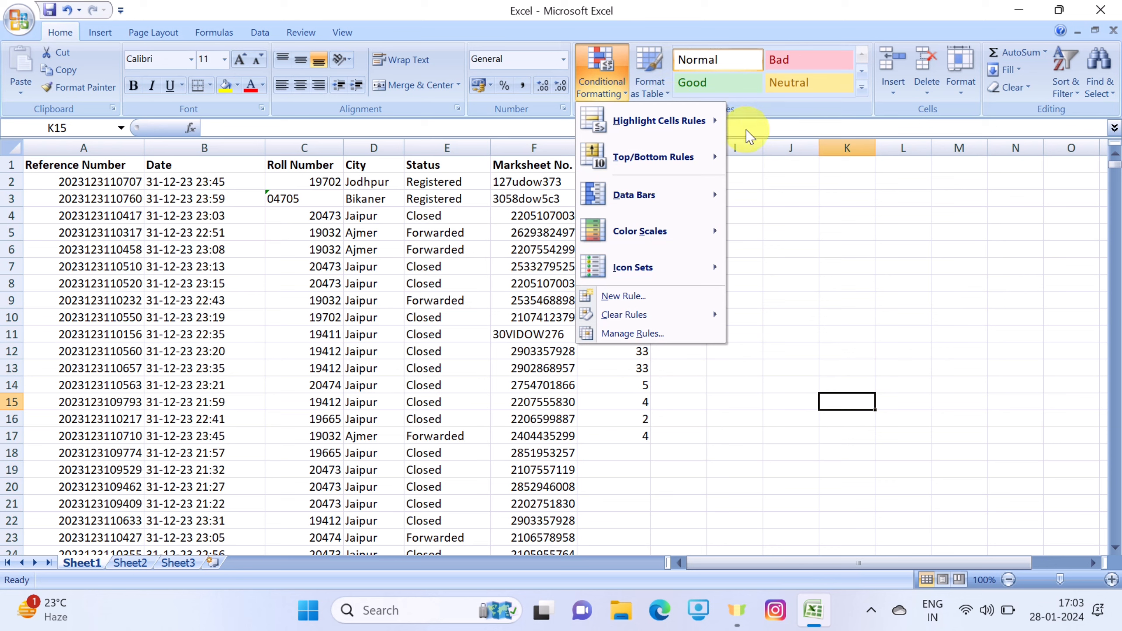
mouse_move(689, 170)
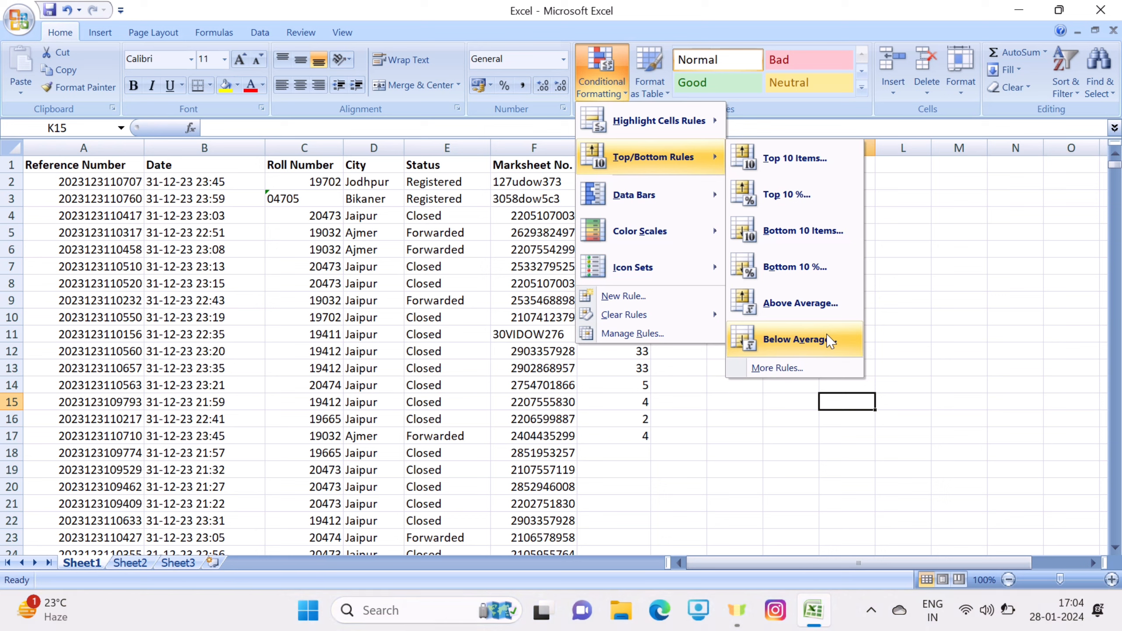
click(750, 437)
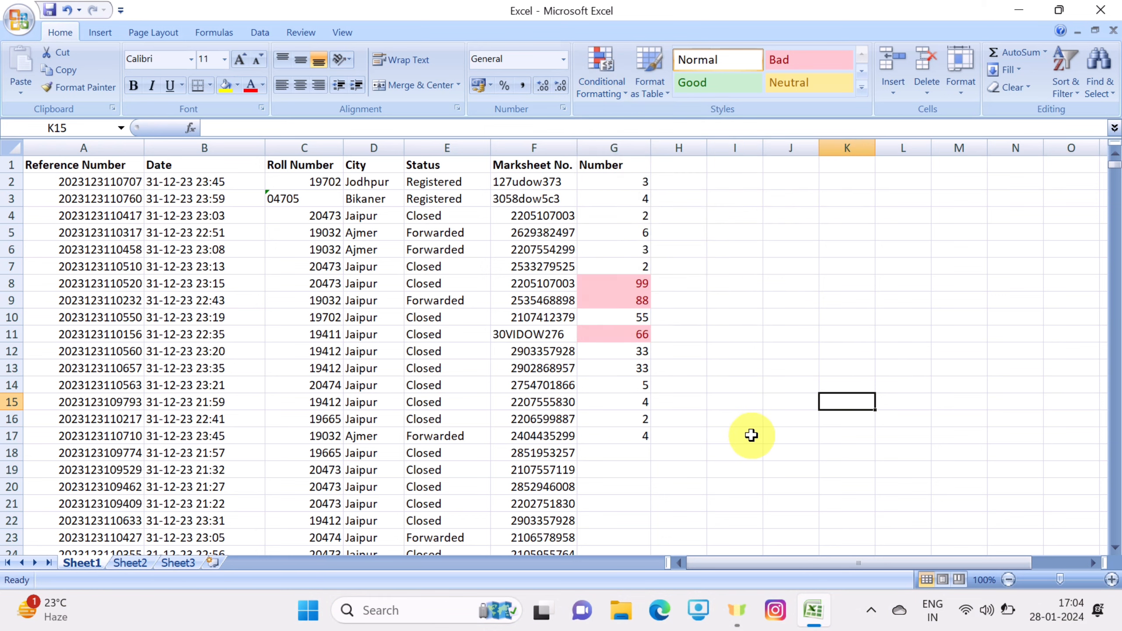
Remove the top-3 highlighting by clearing the conditional formatting rules from the entire sheet.
click(620, 138)
click(601, 80)
mouse_move(651, 315)
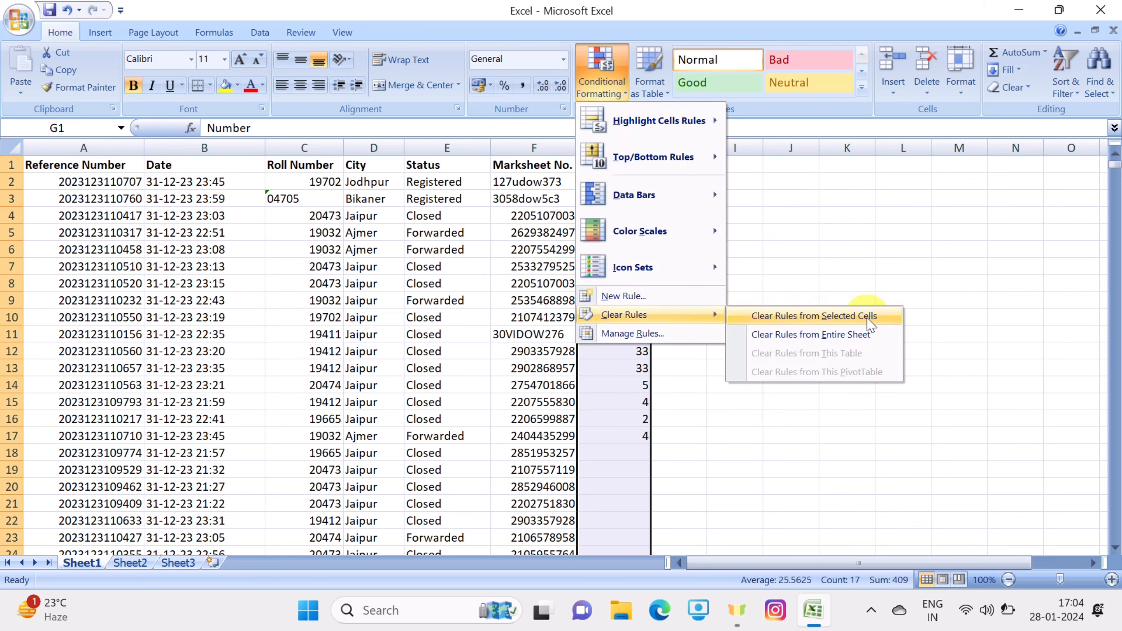
click(845, 337)
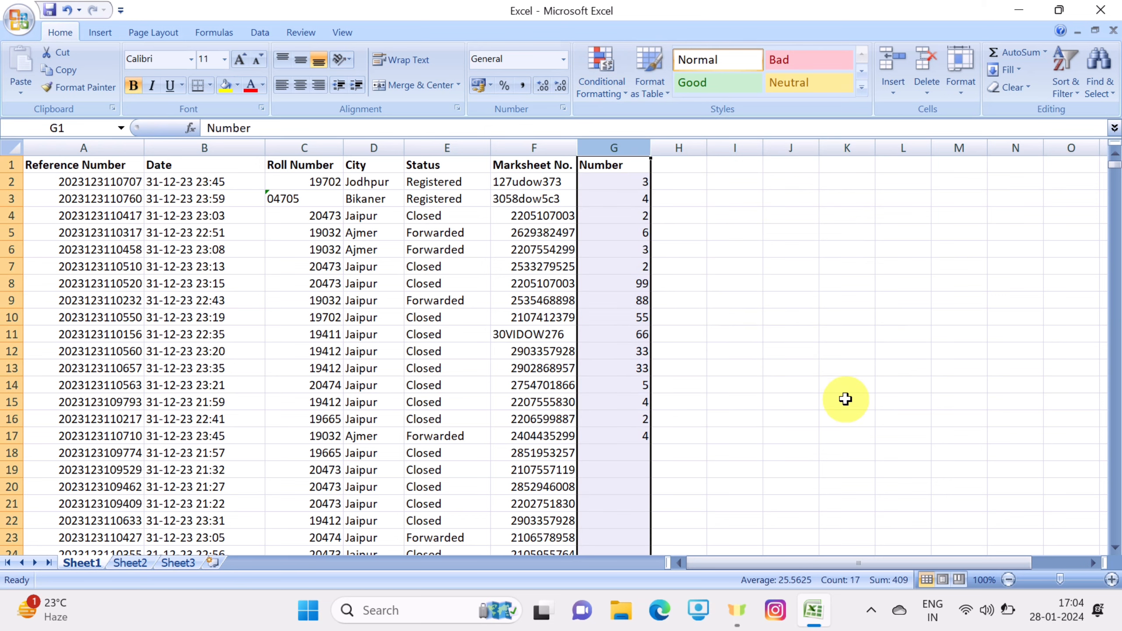
Preview an Above Average rule with Light Red Fill with Dark Red Text on the Number column and cancel it.
click(610, 81)
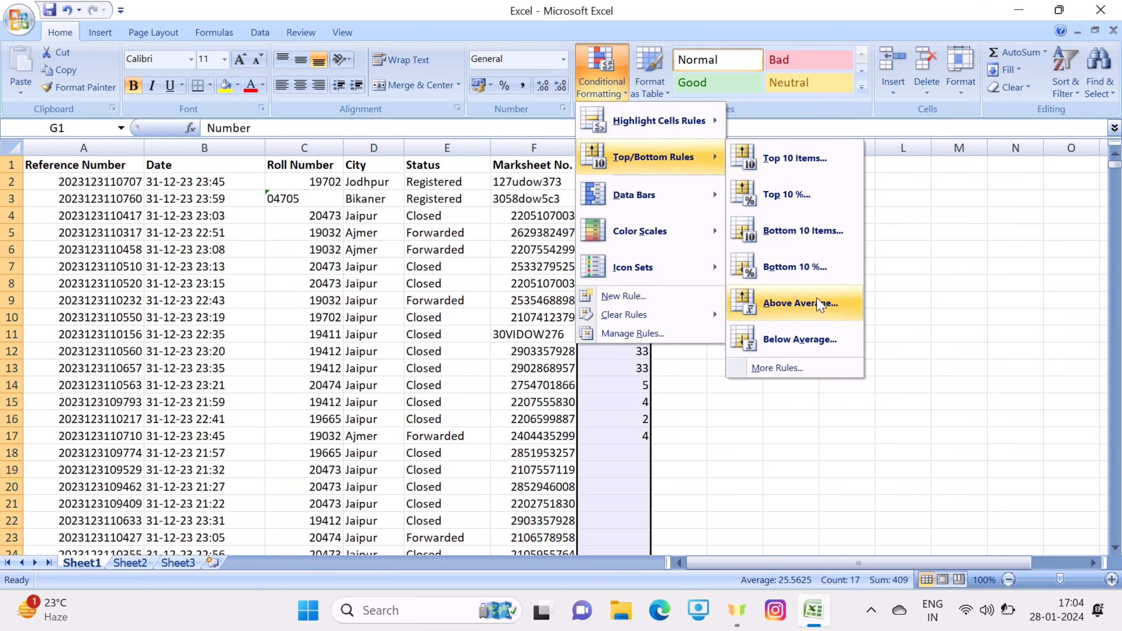
click(800, 303)
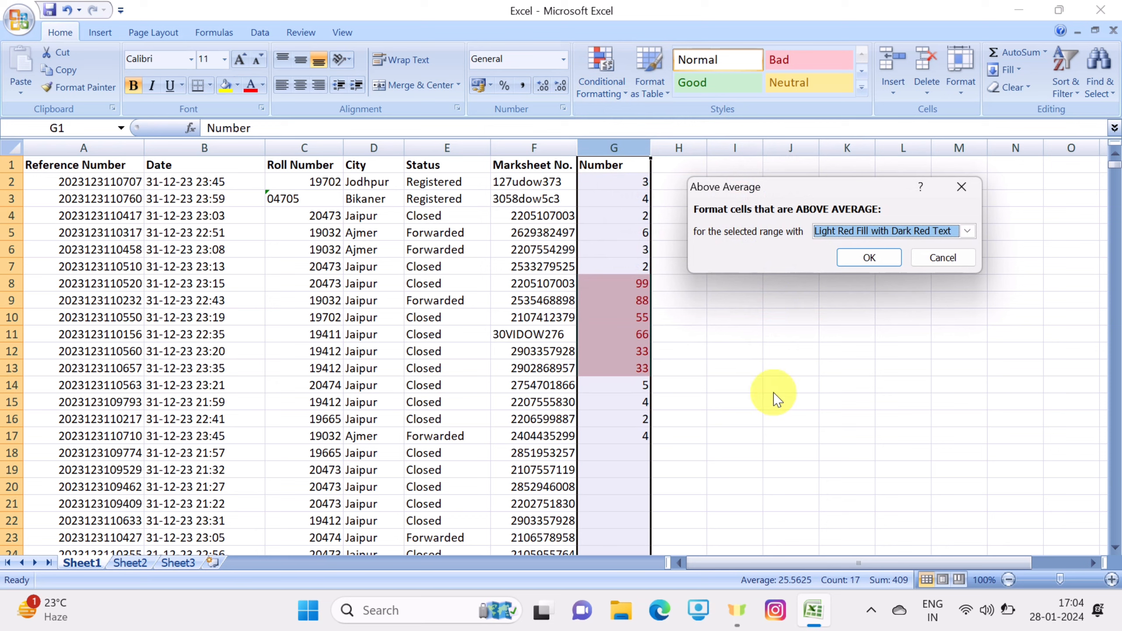
click(928, 258)
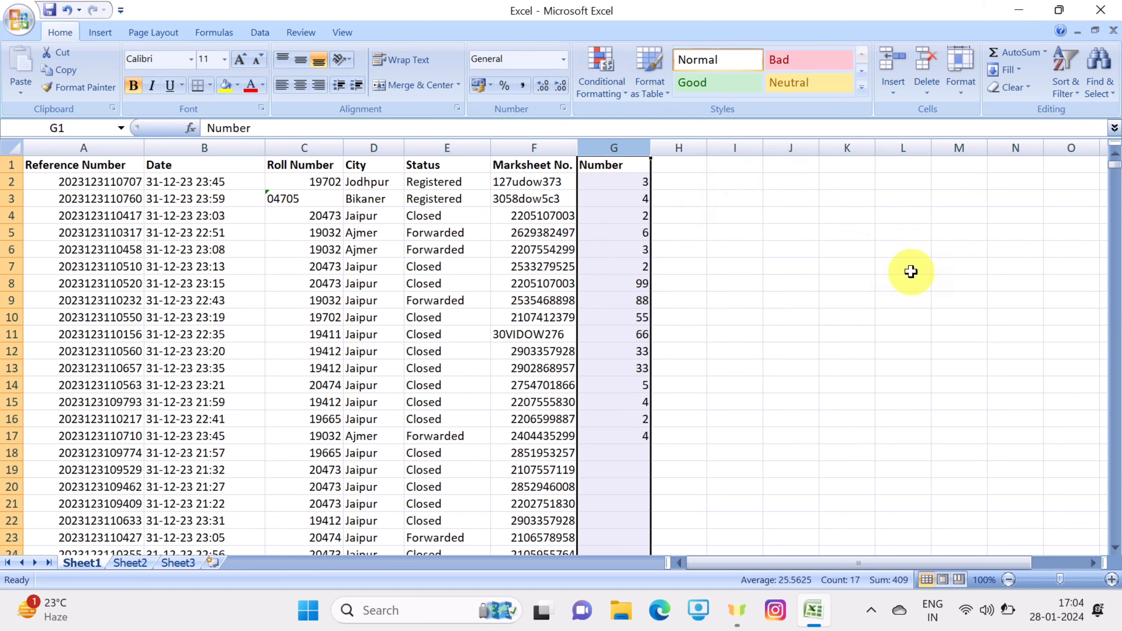
click(897, 300)
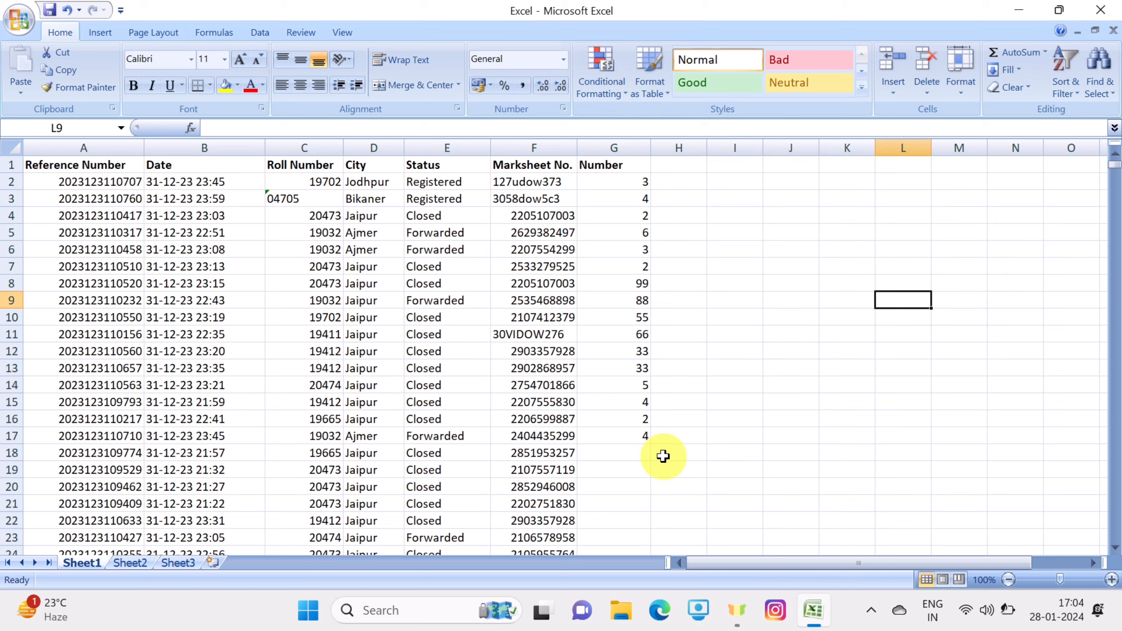
Calculate the average of G2:G17 in cell G18, directly below the Number column's values.
click(641, 451)
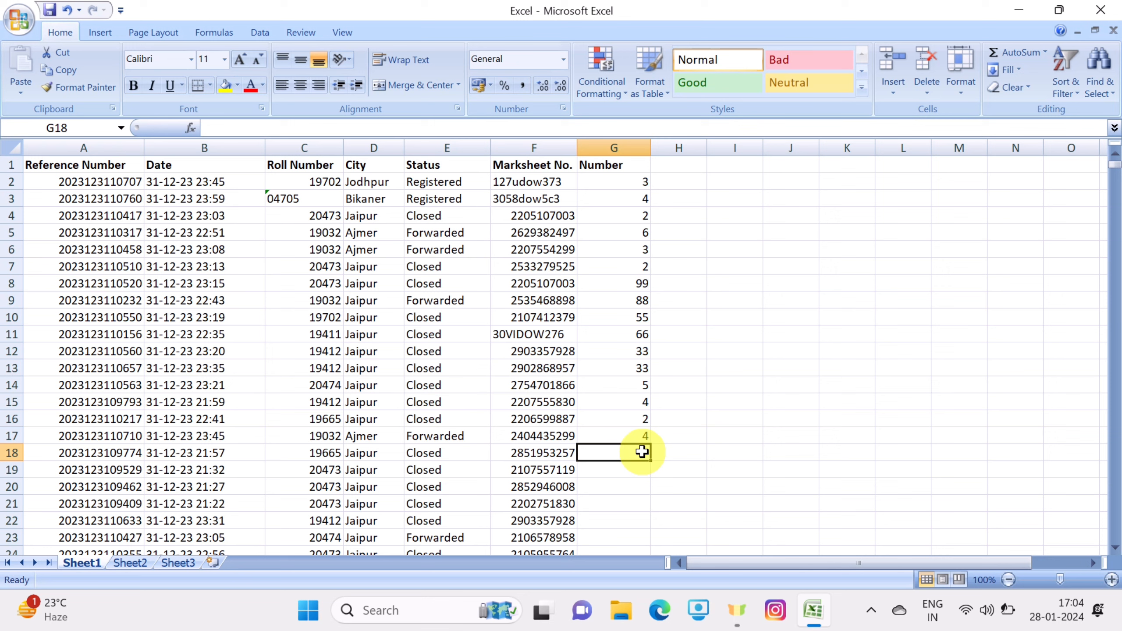
click(1048, 52)
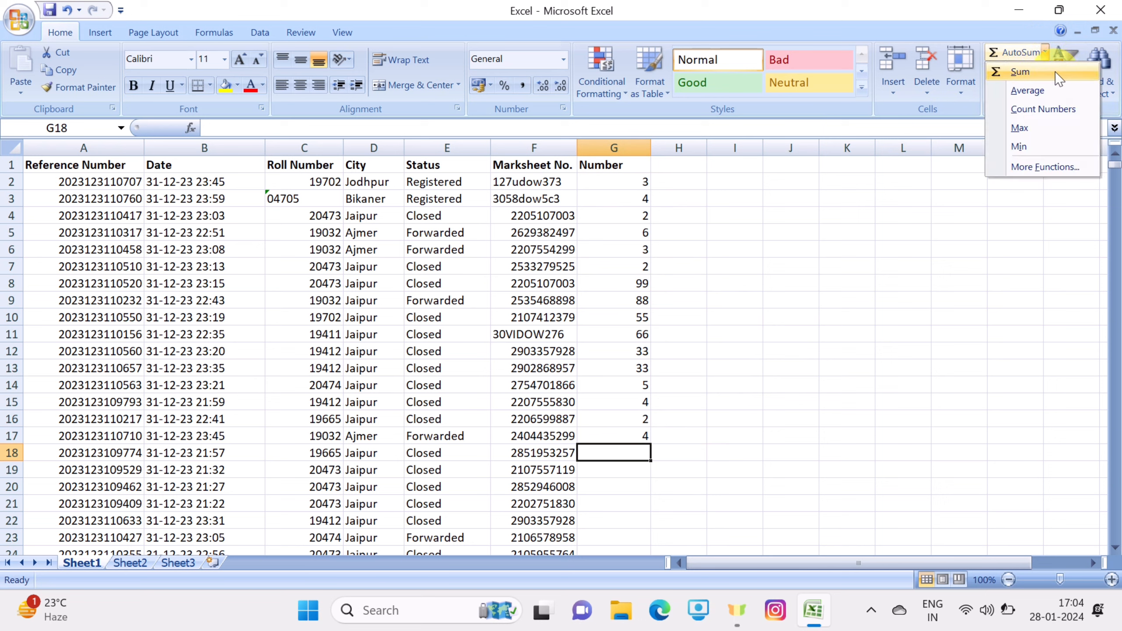
click(1047, 91)
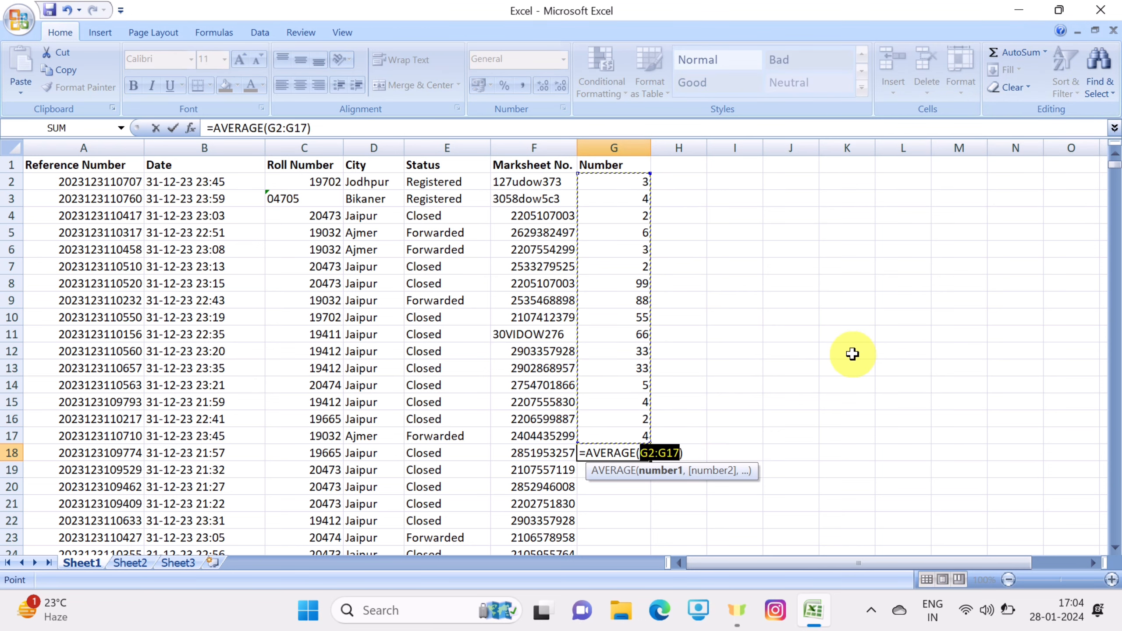
key(Return)
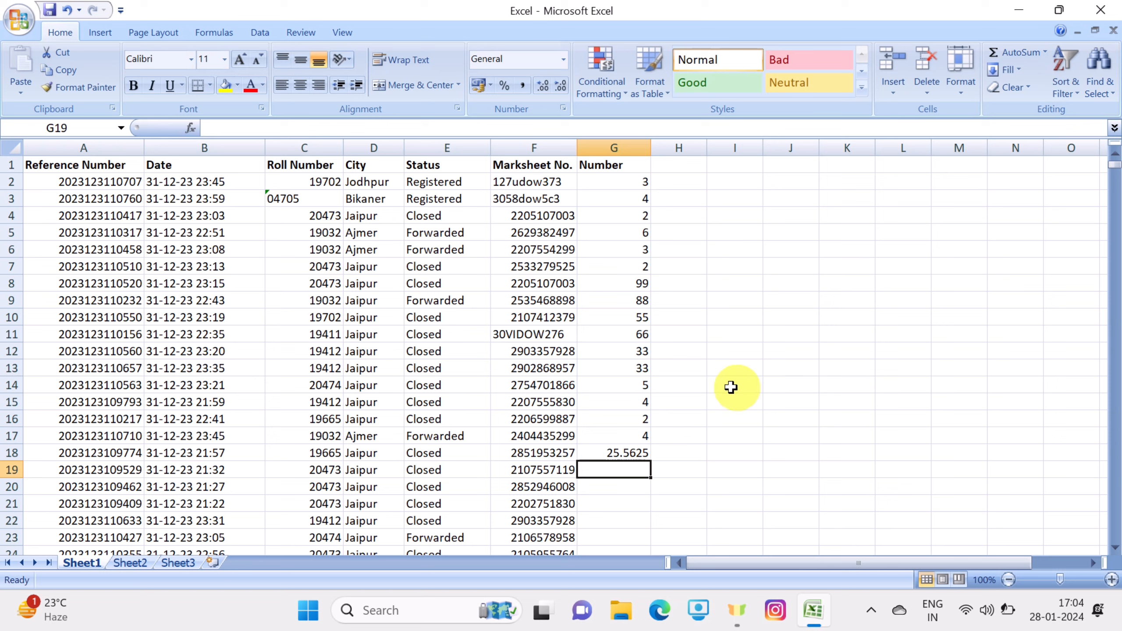
click(642, 453)
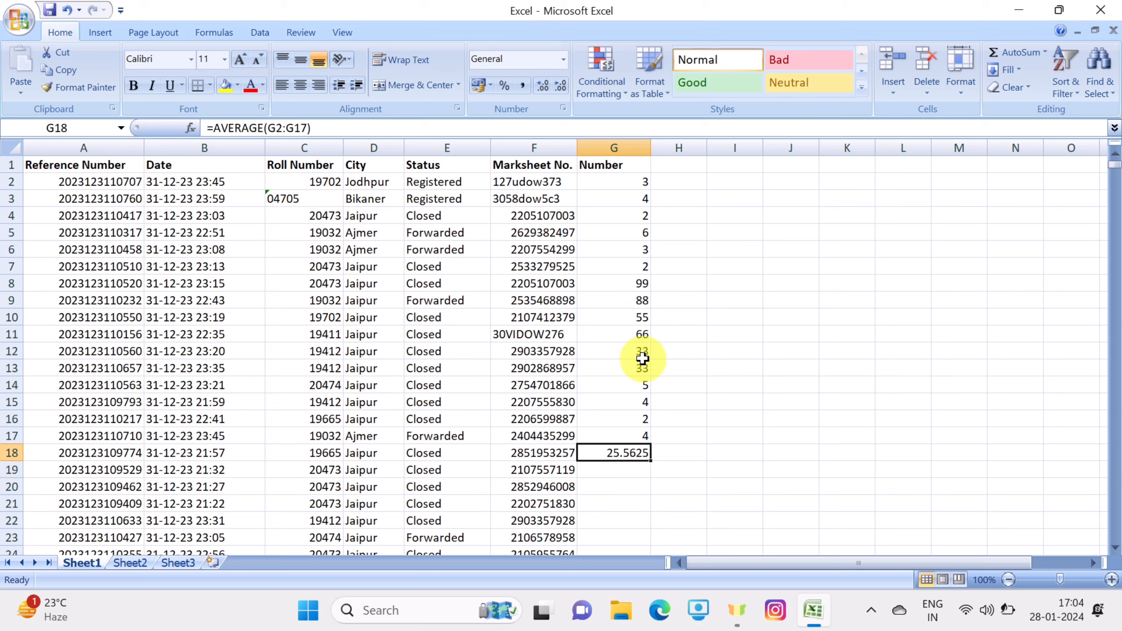
Preview the Above Average rule again on the Number column, including the average in G18, without applying it.
click(618, 146)
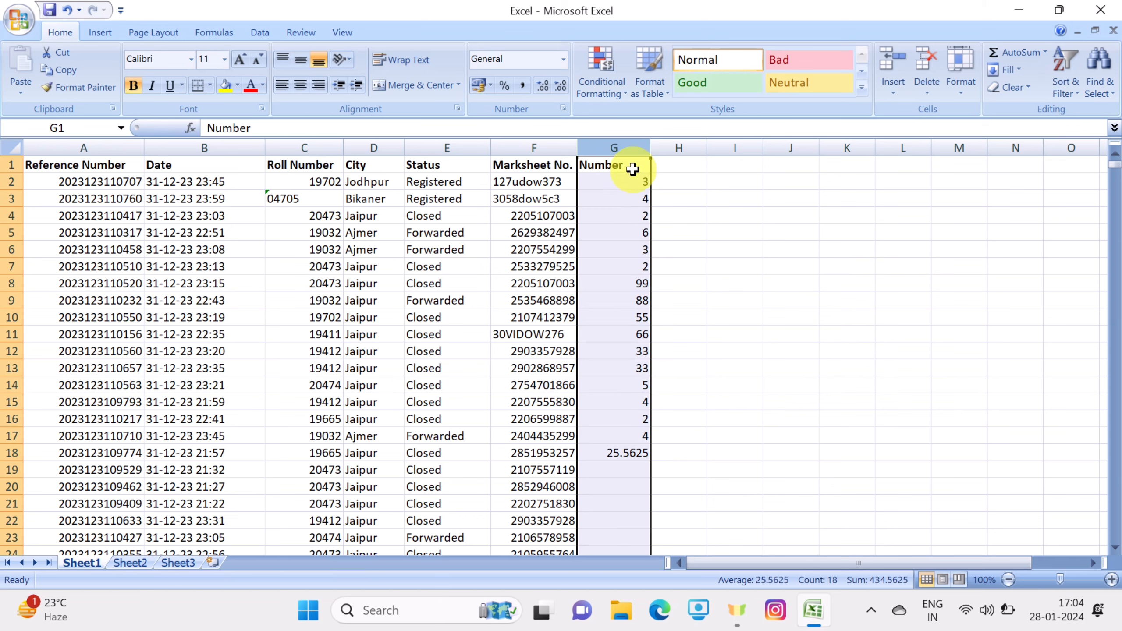
click(603, 85)
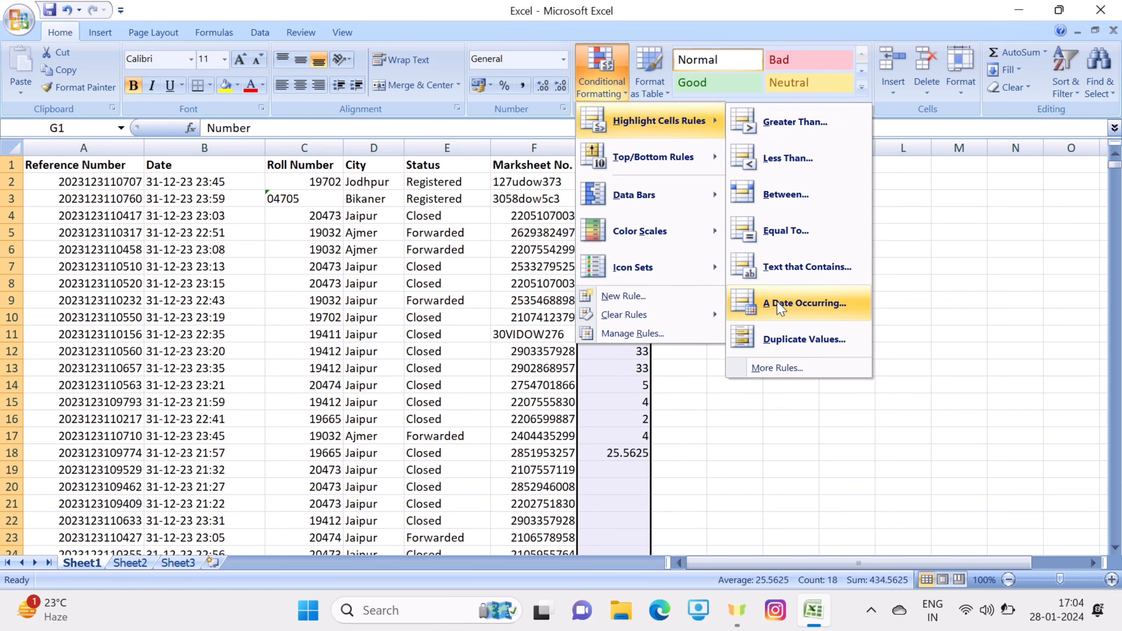
mouse_move(658, 159)
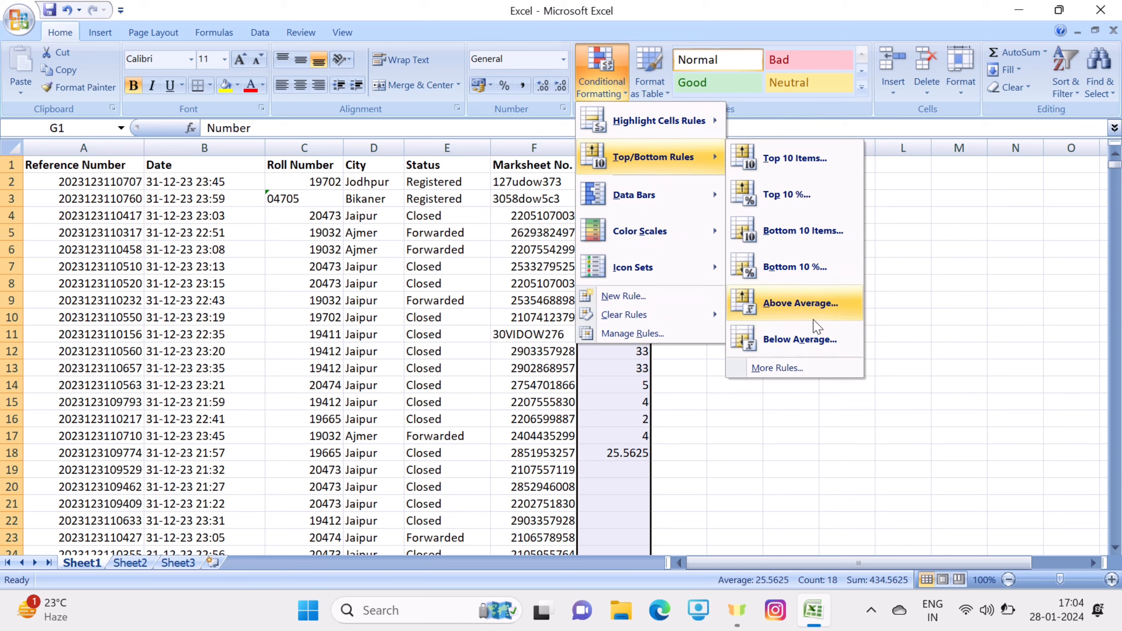
click(801, 303)
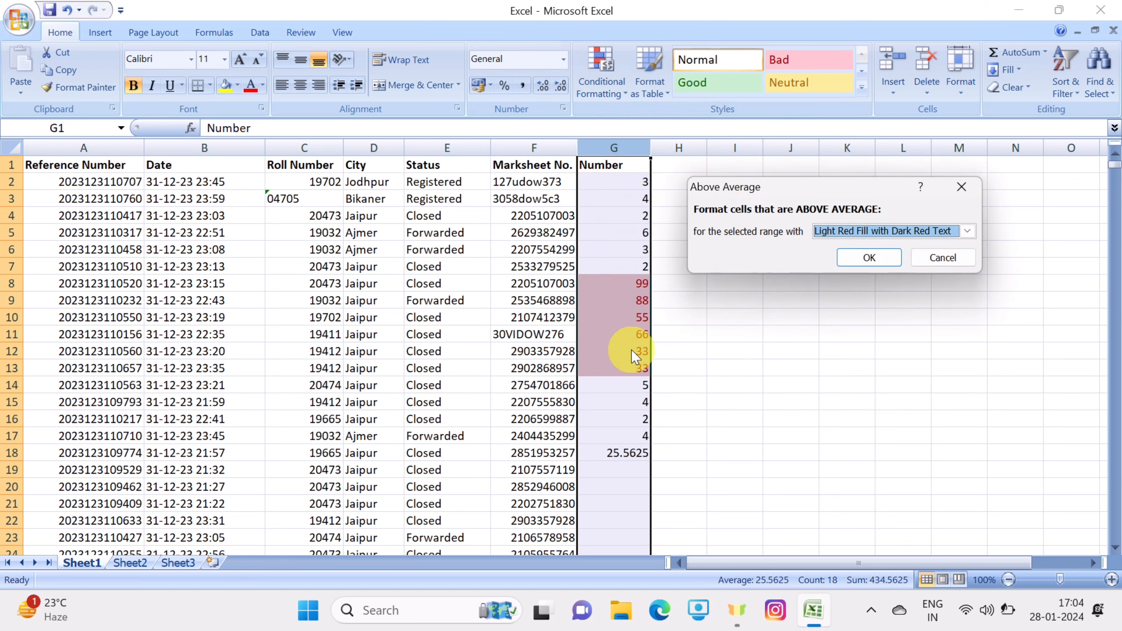
click(963, 261)
Preview a Below Average rule with Light Red Fill with Dark Red Text on the Number column and cancel it.
click(600, 71)
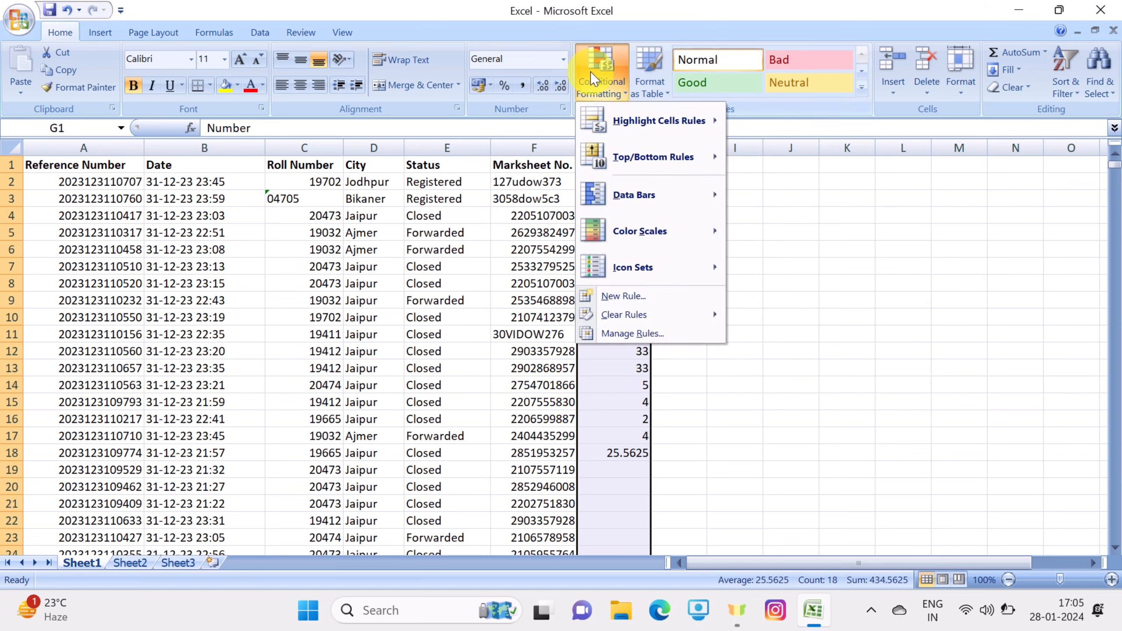
mouse_move(654, 158)
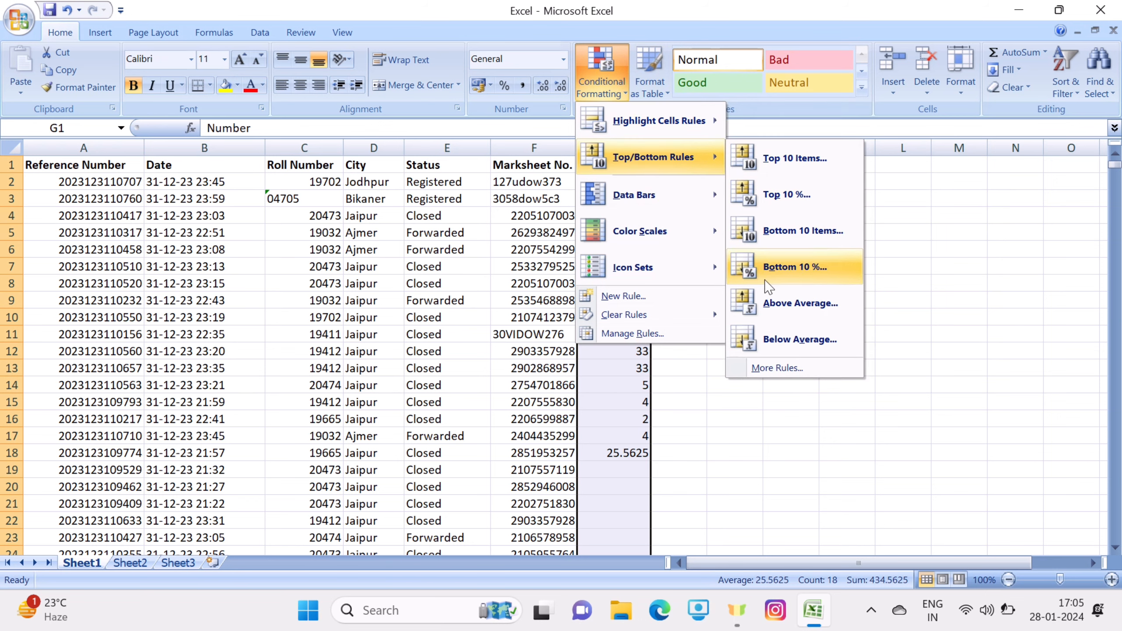
click(781, 334)
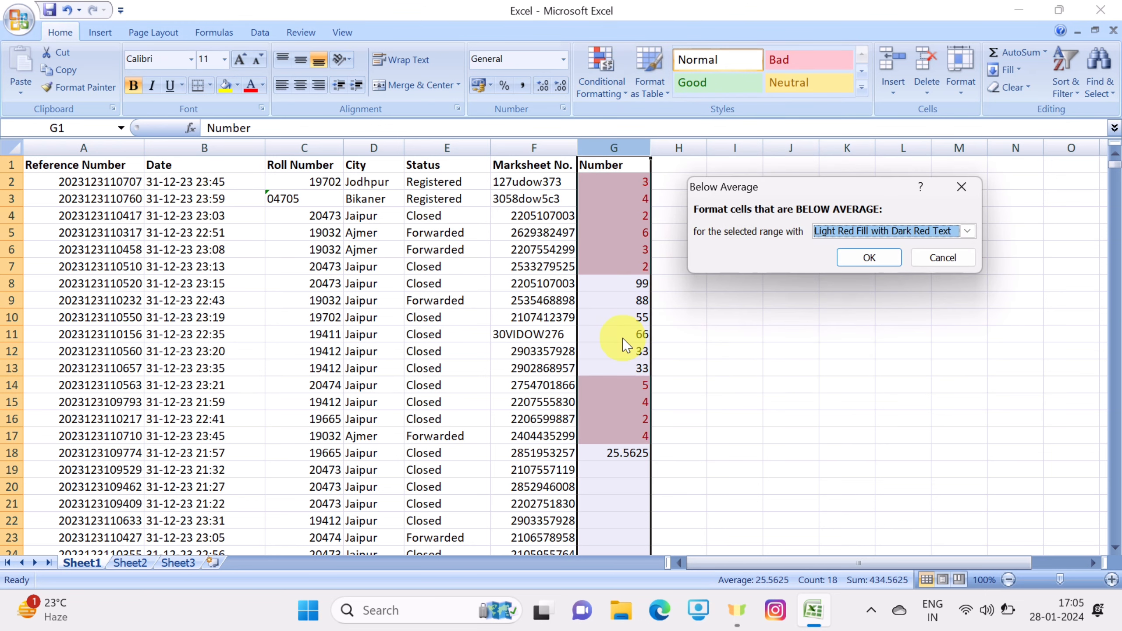
click(946, 258)
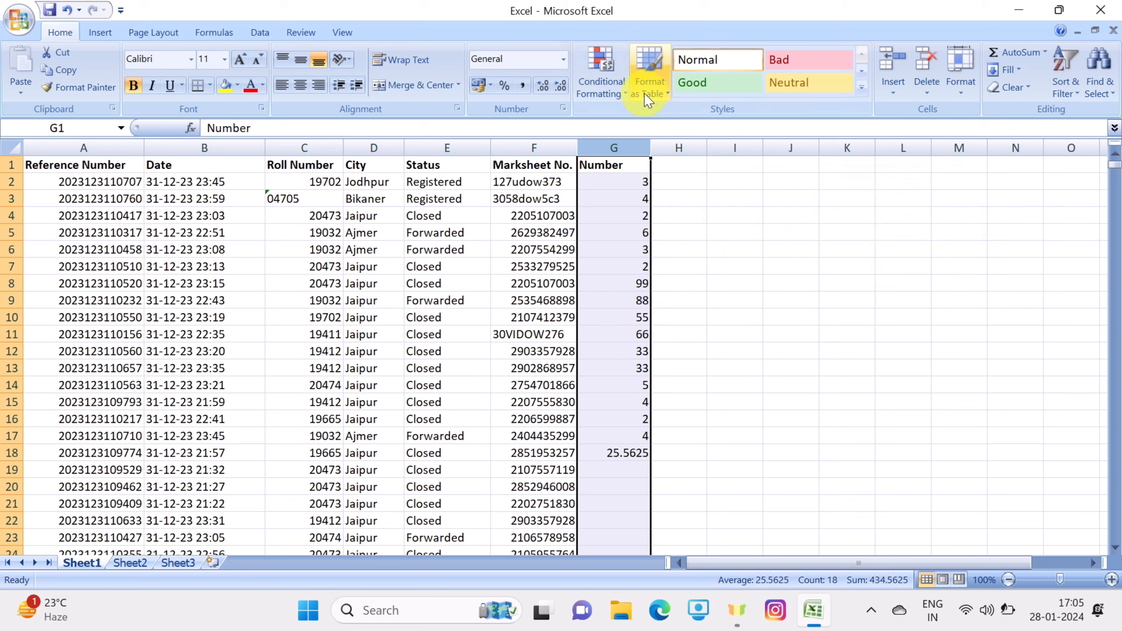
Apply blue data bars to the Number column.
click(607, 93)
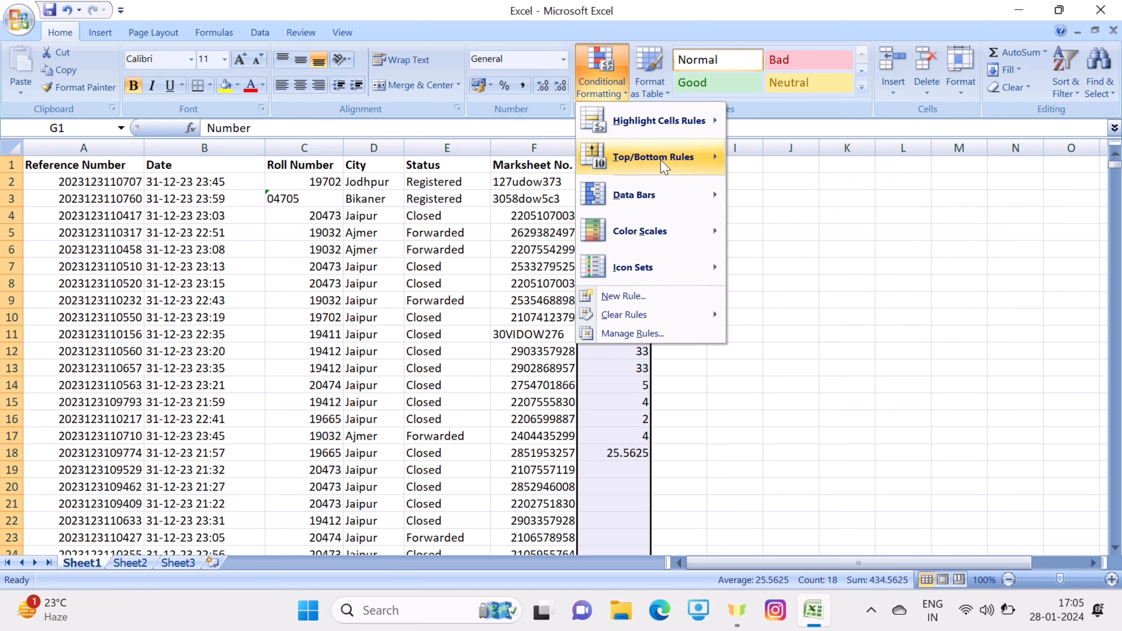
mouse_move(665, 167)
mouse_move(658, 197)
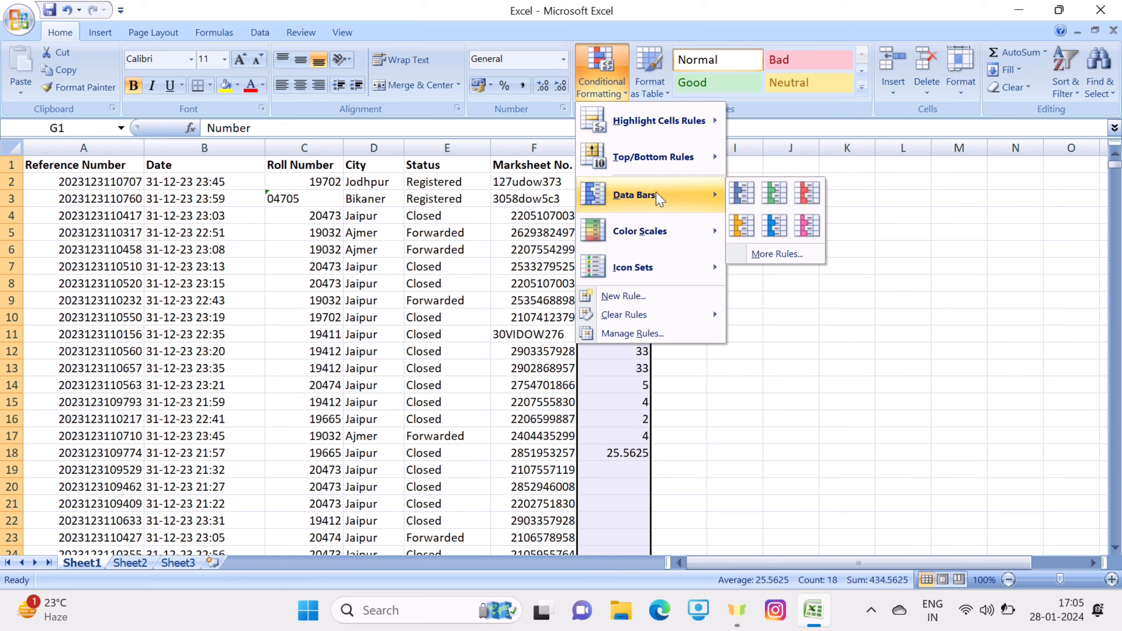
click(742, 193)
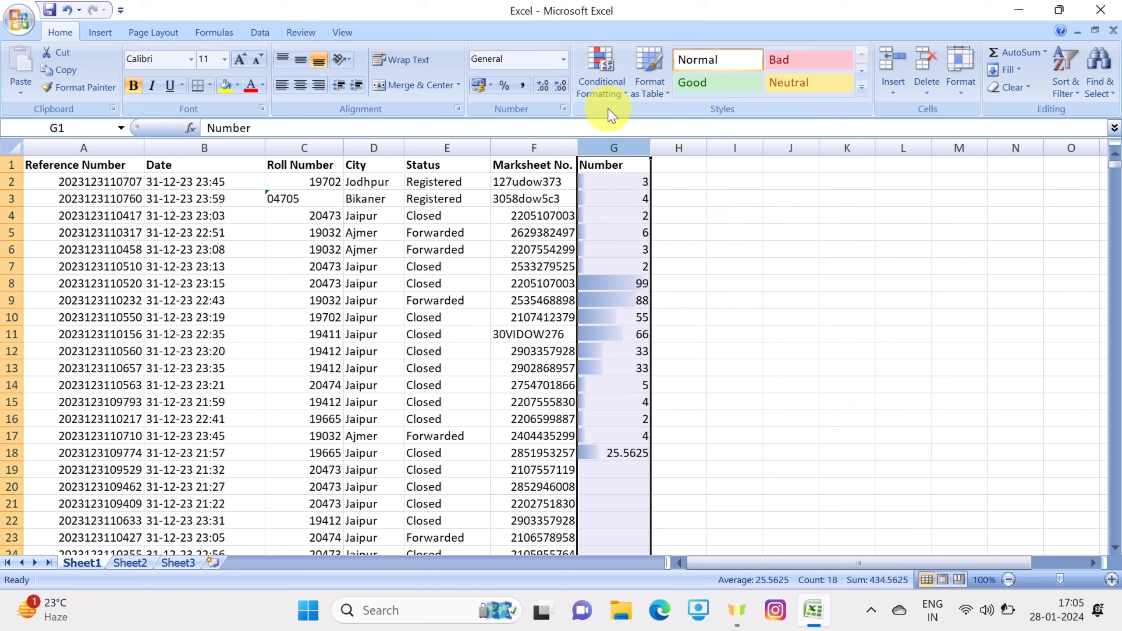
Switch the Number column's data bars to light blue and finally to red.
click(607, 93)
mouse_move(680, 207)
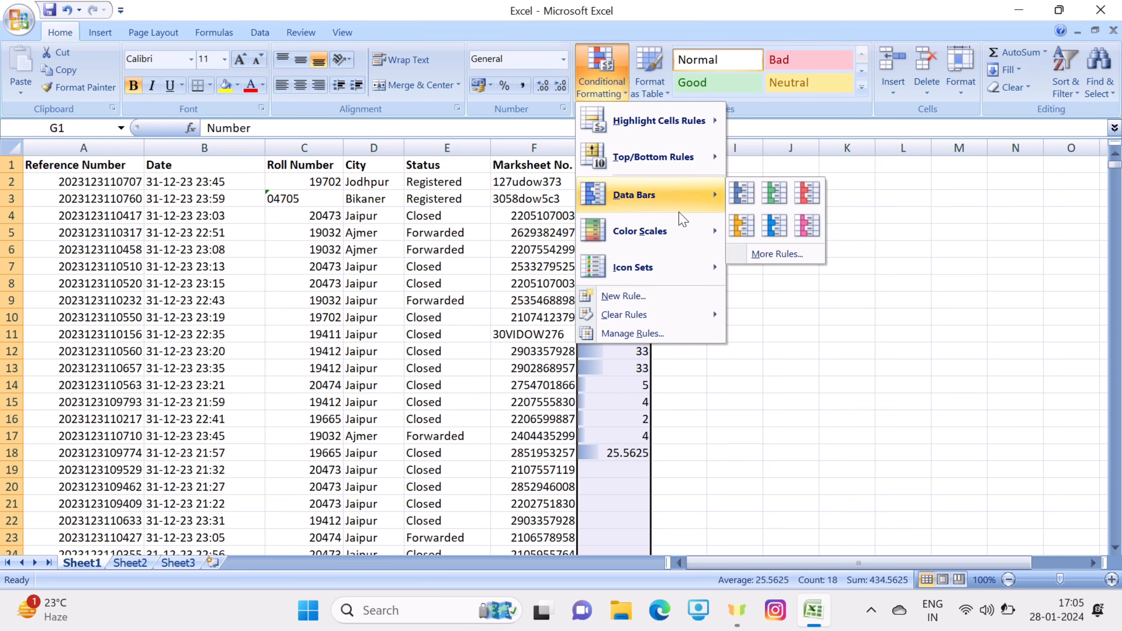
click(777, 235)
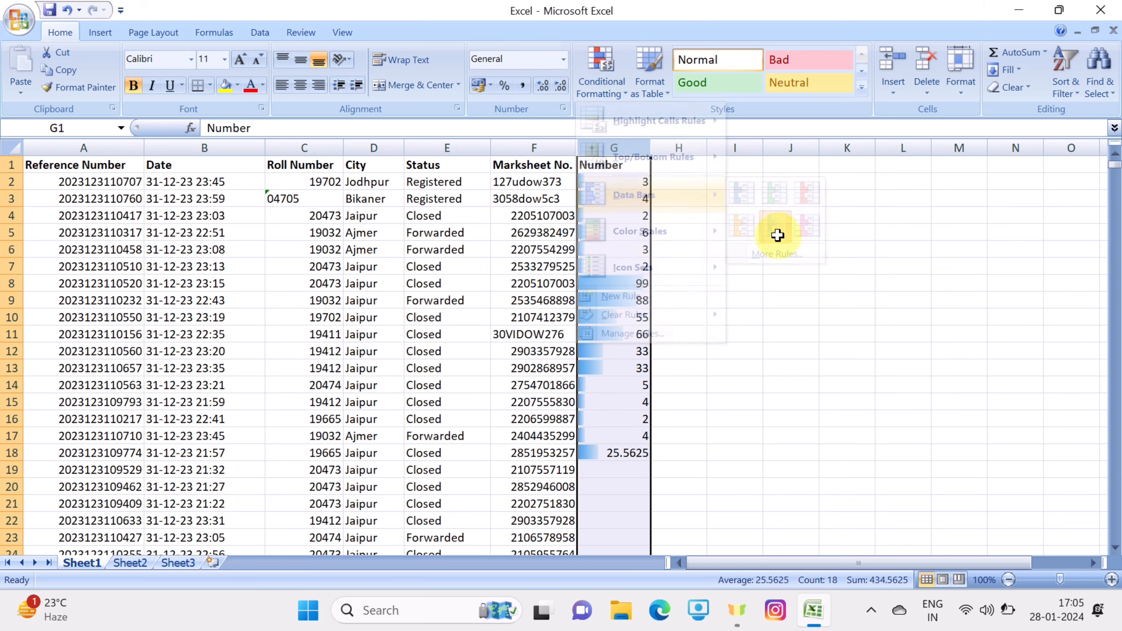
click(611, 91)
mouse_move(707, 197)
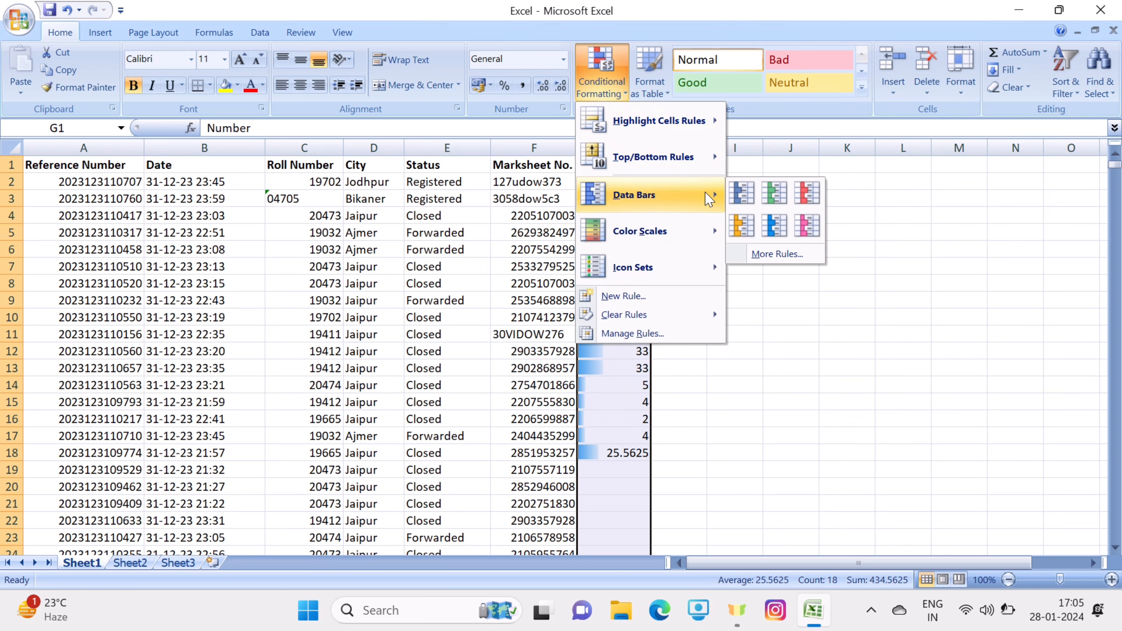
click(804, 195)
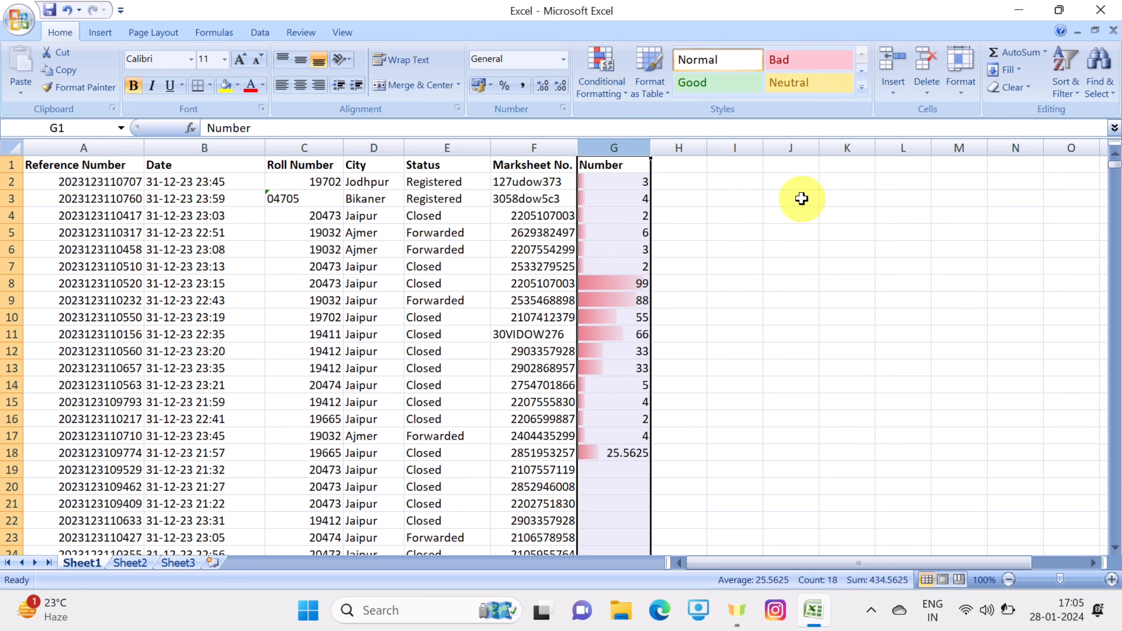
Add a Red-Yellow-Green color scale to the Number column on top of its data bars.
click(603, 88)
mouse_move(654, 234)
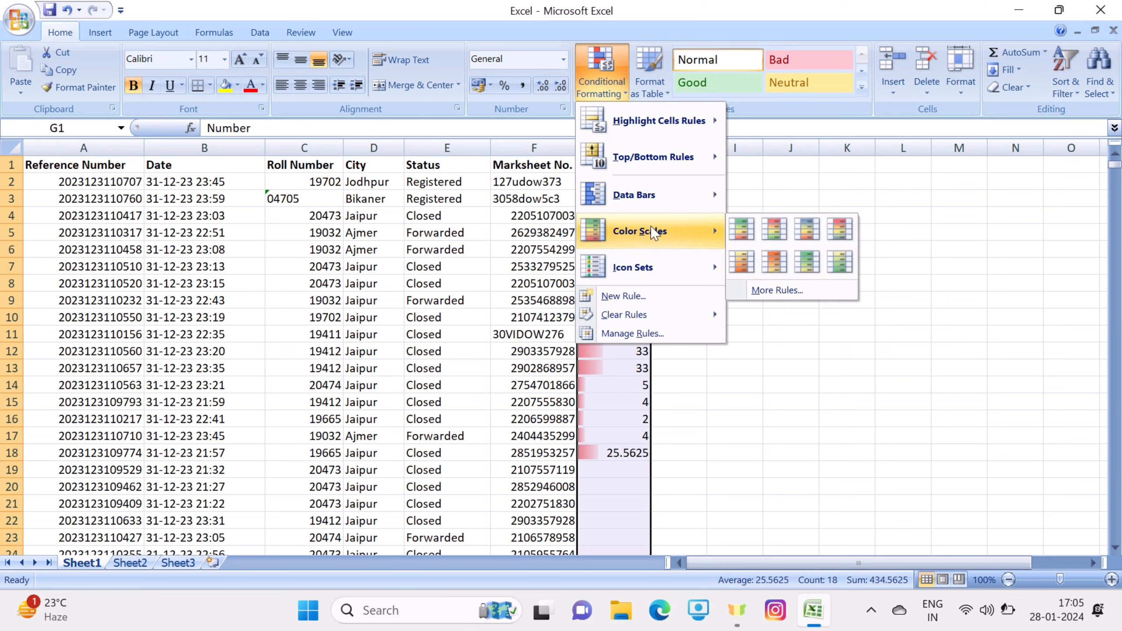
click(775, 229)
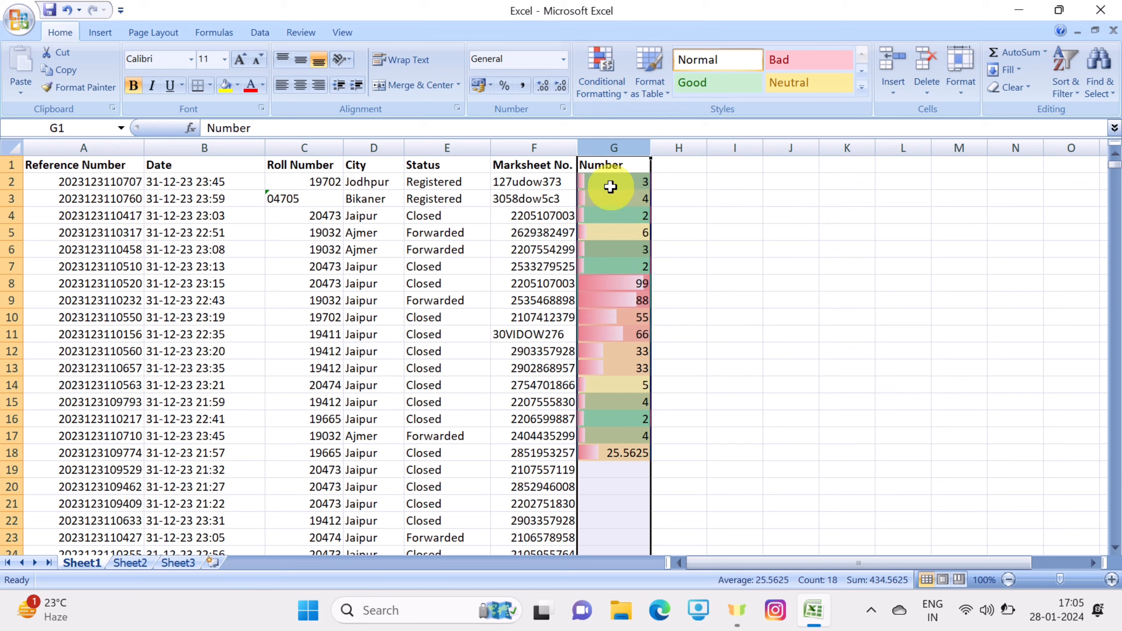
Remove the data bars and color scale by clearing the conditional formatting rules from the entire sheet.
click(607, 102)
mouse_move(640, 314)
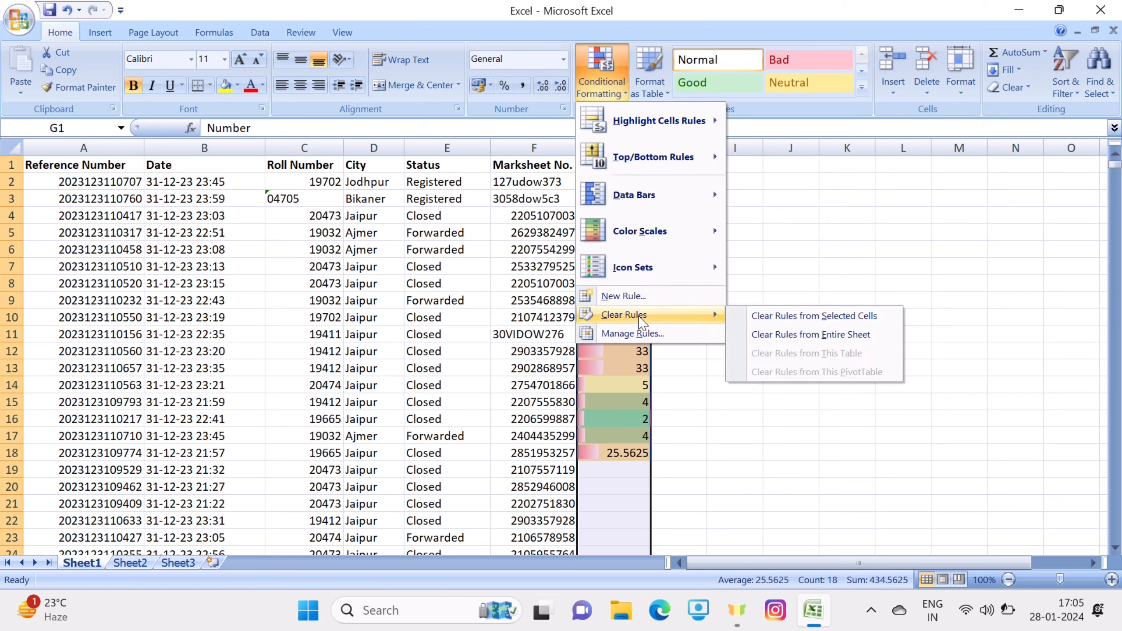
click(803, 334)
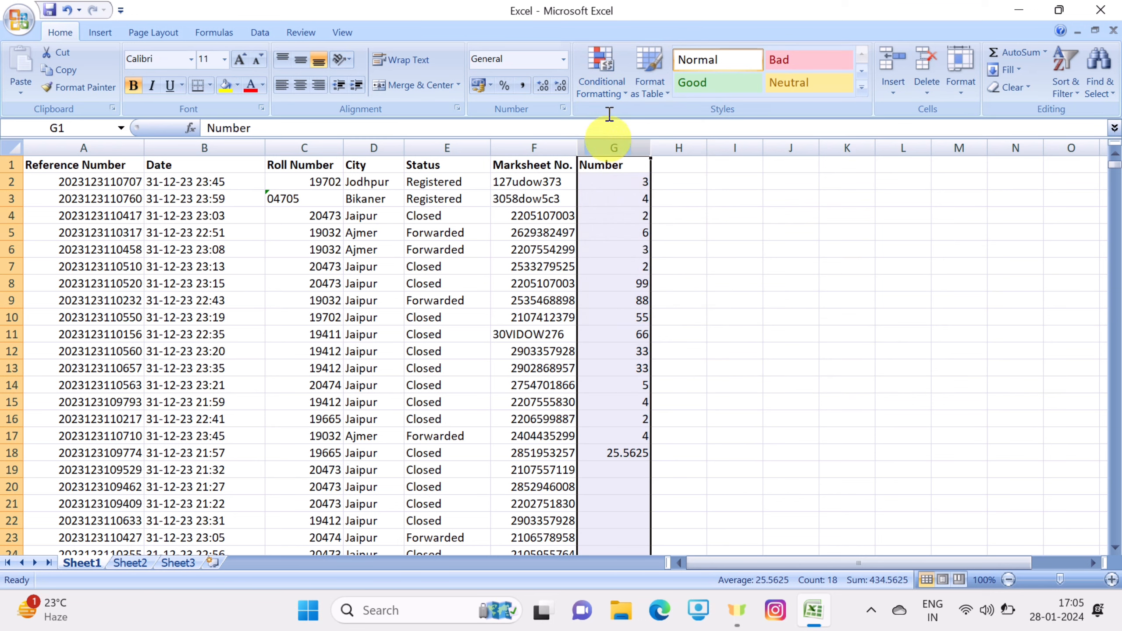
Apply a two-color Green-Yellow color scale to the Number column and deselect the column.
click(601, 75)
mouse_move(650, 246)
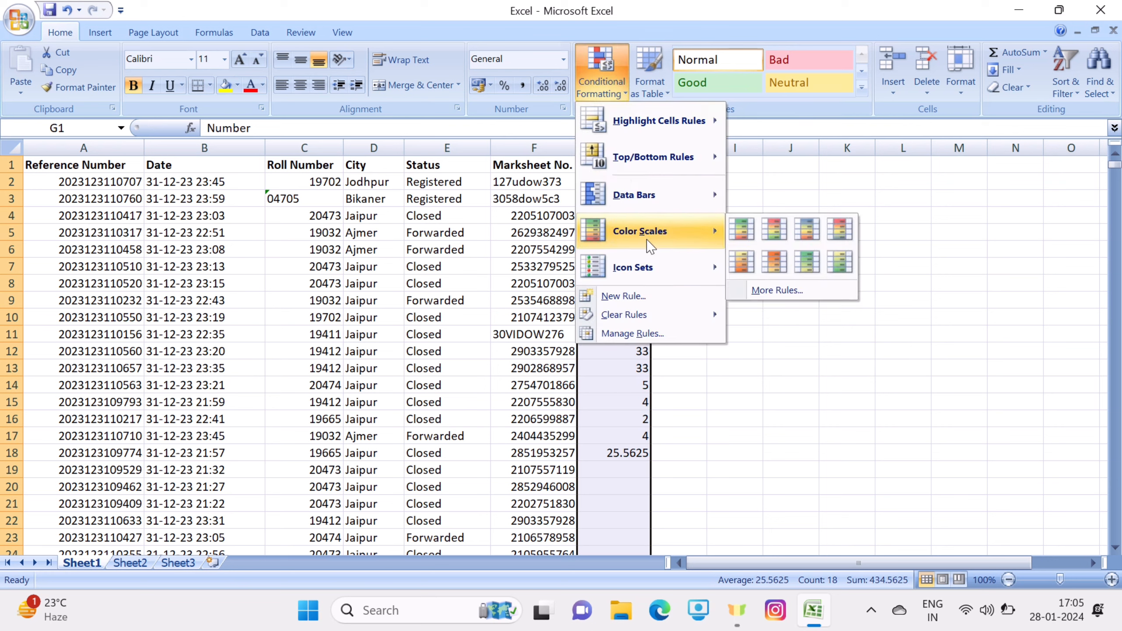
click(795, 265)
click(854, 436)
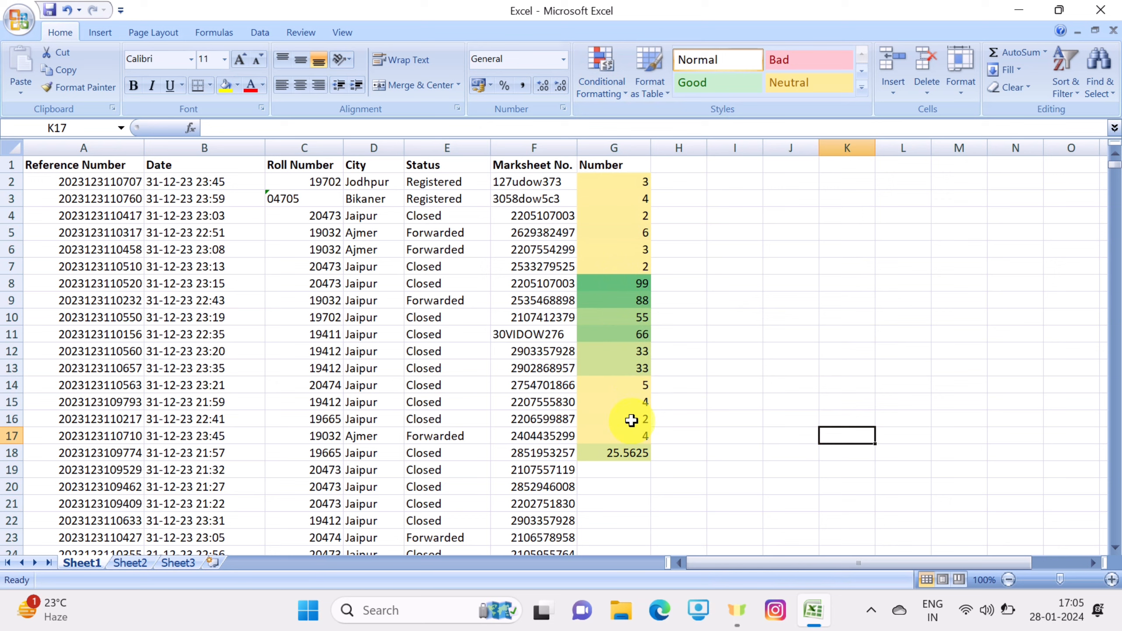
Try to add a custom 2-Color Scale rule running from green for the lowest value to red for the highest.
click(602, 75)
mouse_move(682, 223)
click(785, 292)
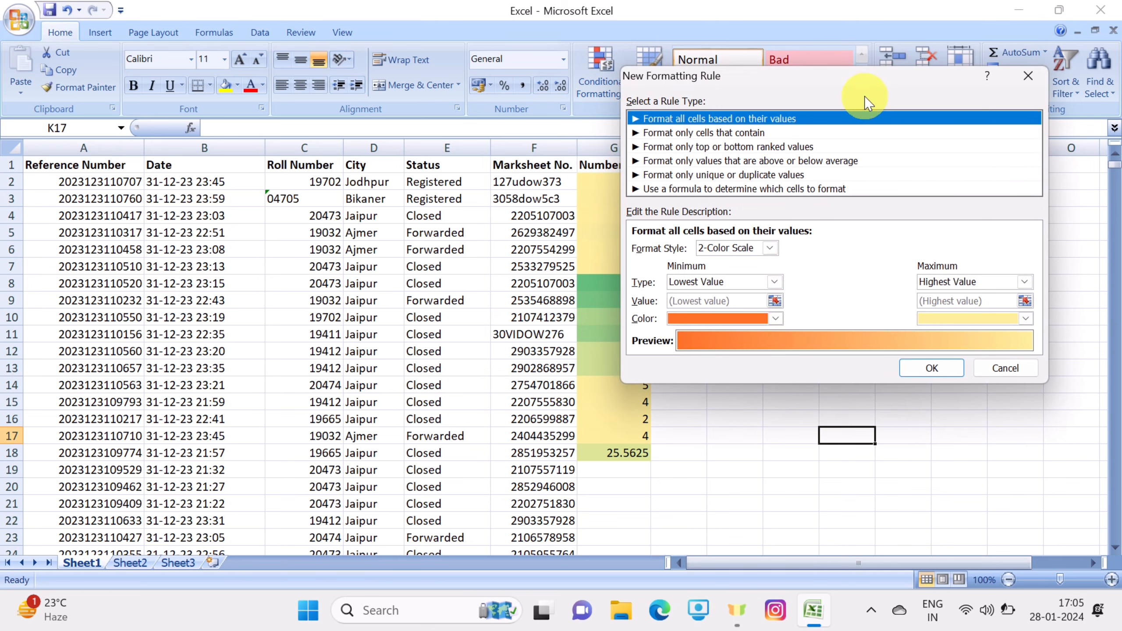
drag(866, 84, 326, 116)
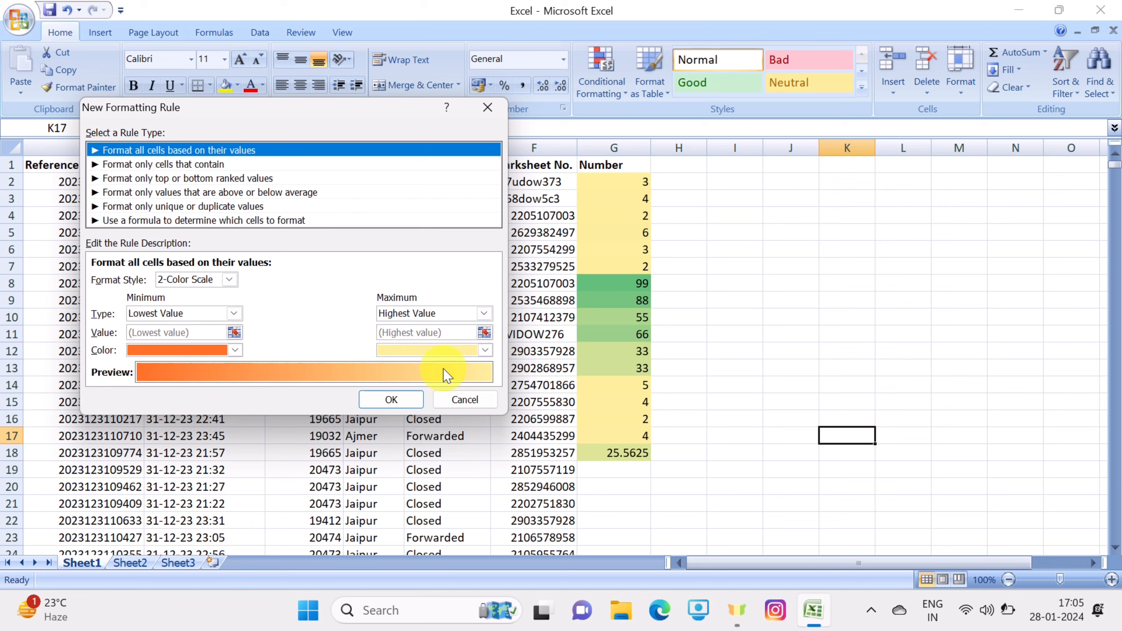
click(235, 350)
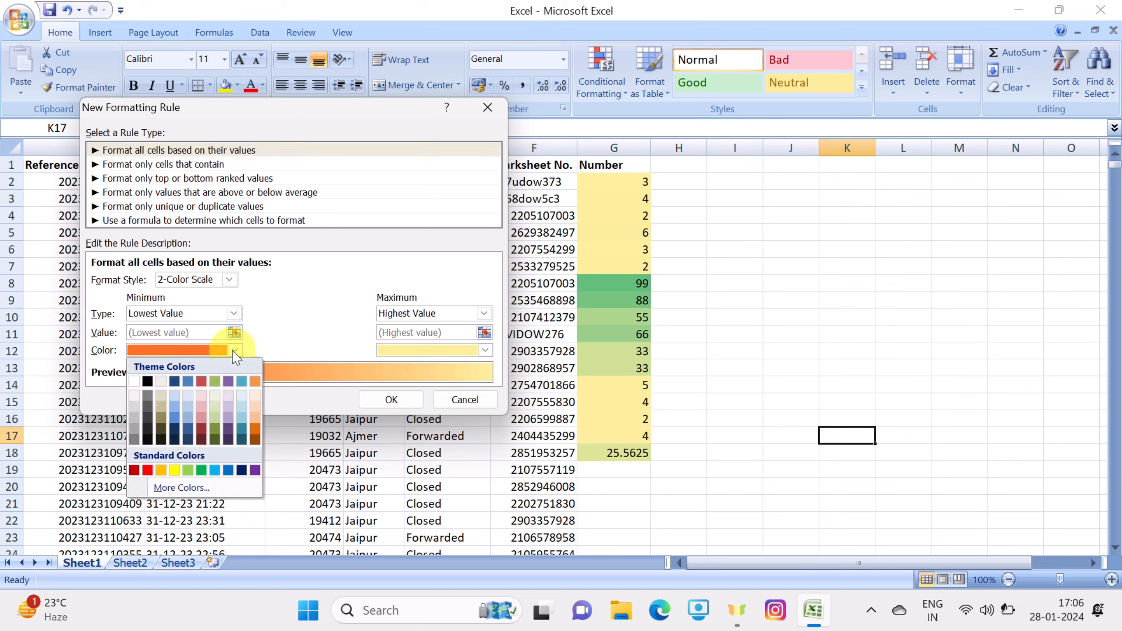
click(201, 470)
click(485, 350)
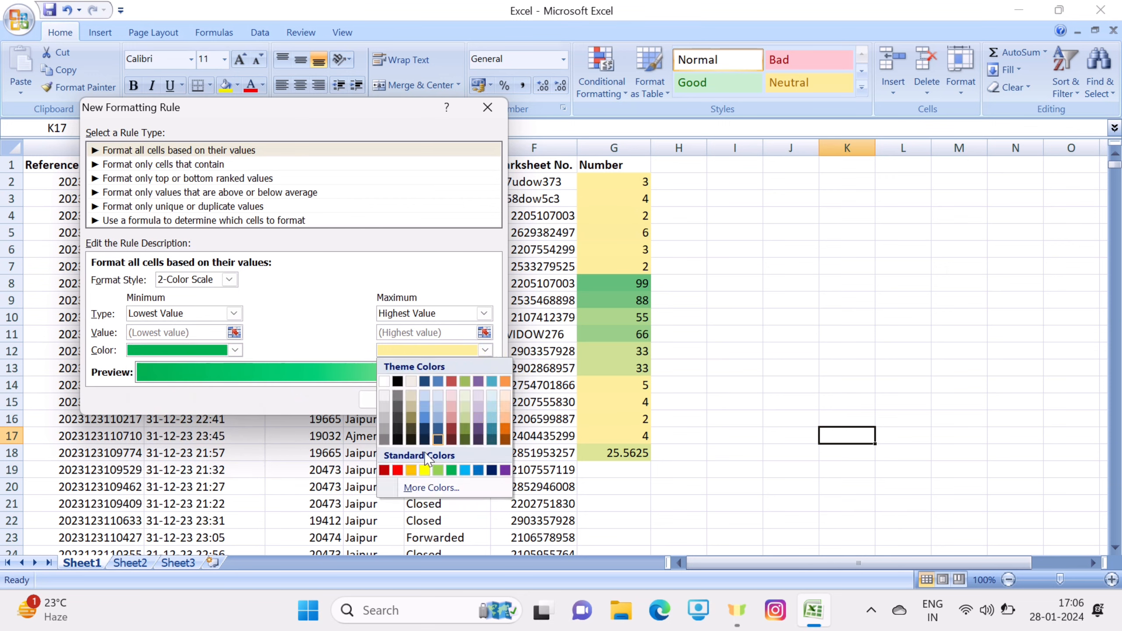
click(398, 470)
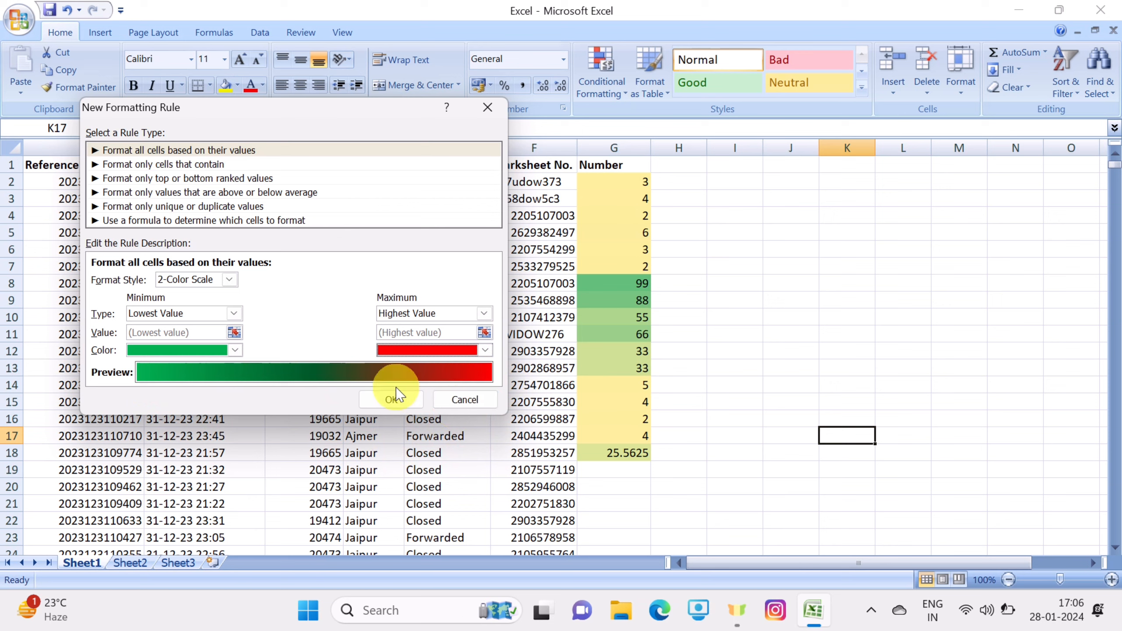
click(400, 399)
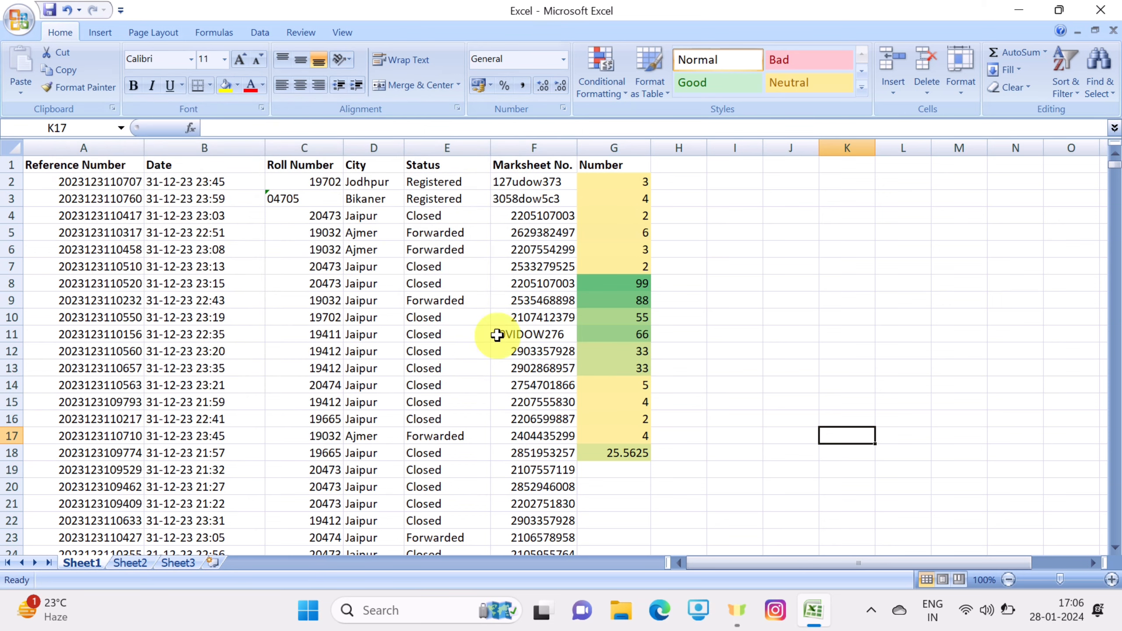
Apply a custom 2-Color Scale to the Number column with green for the lowest value and red for the highest, and deselect the column.
click(643, 147)
click(602, 75)
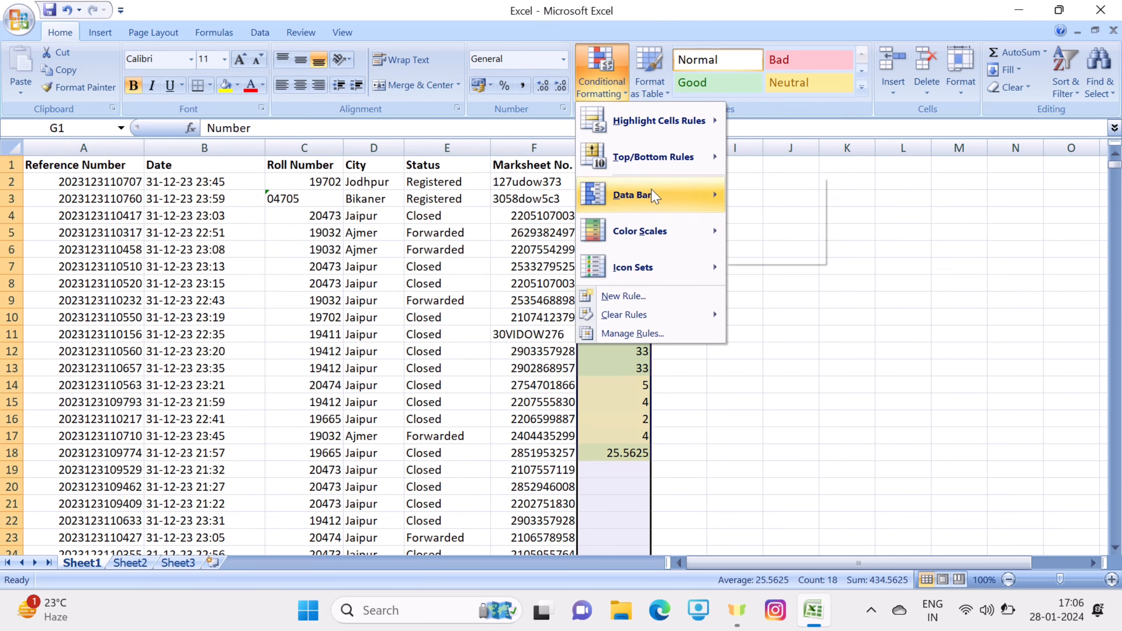
mouse_move(670, 241)
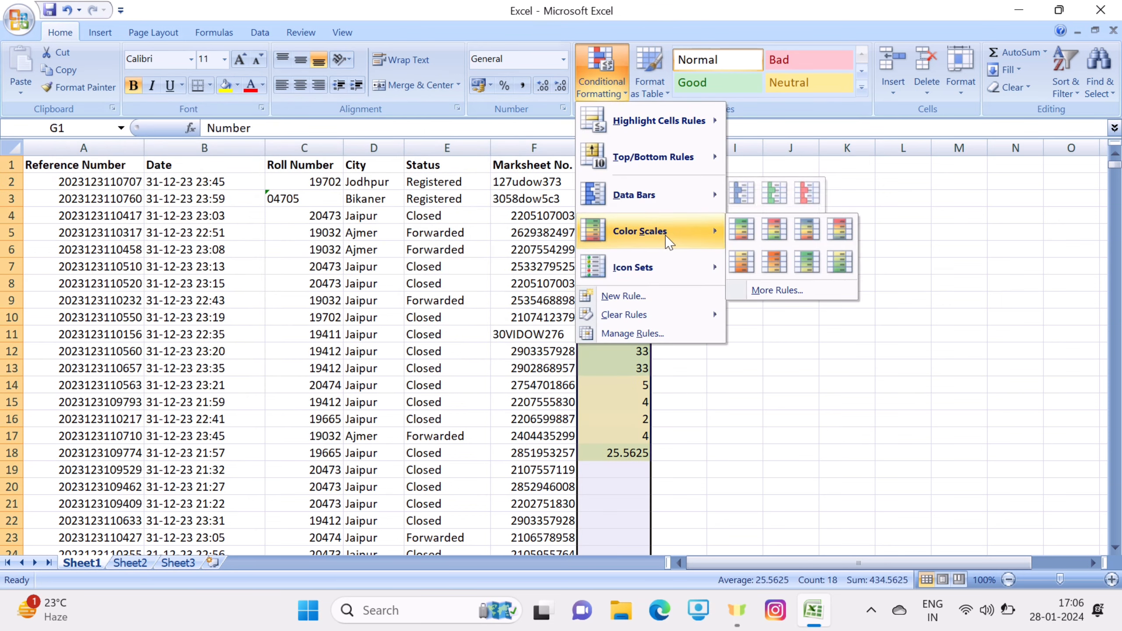
click(777, 290)
click(235, 350)
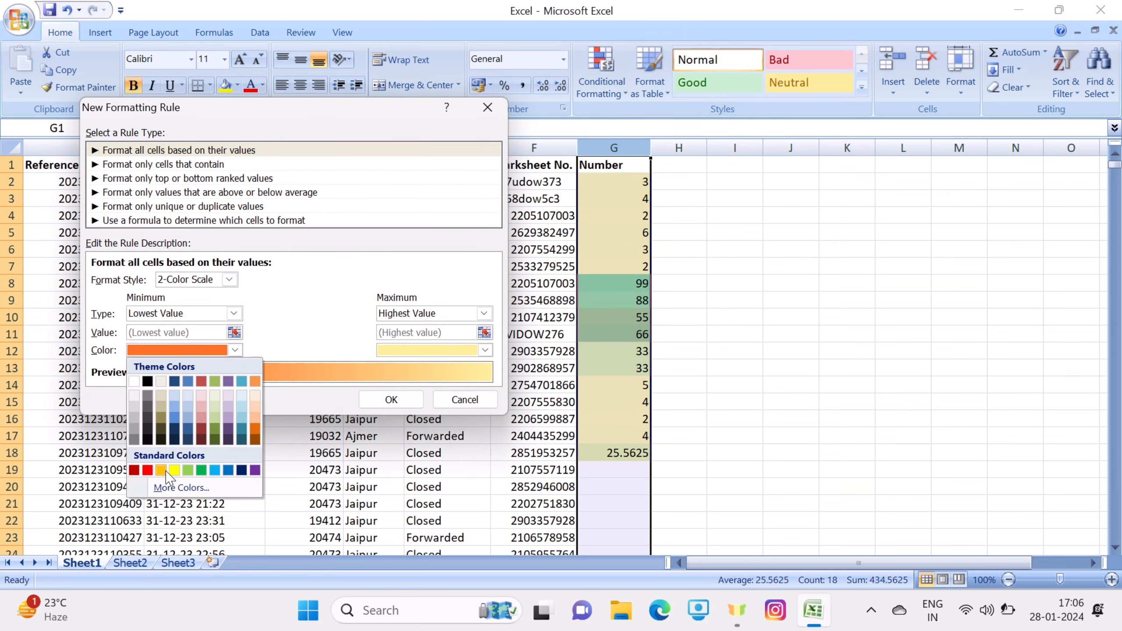
click(201, 470)
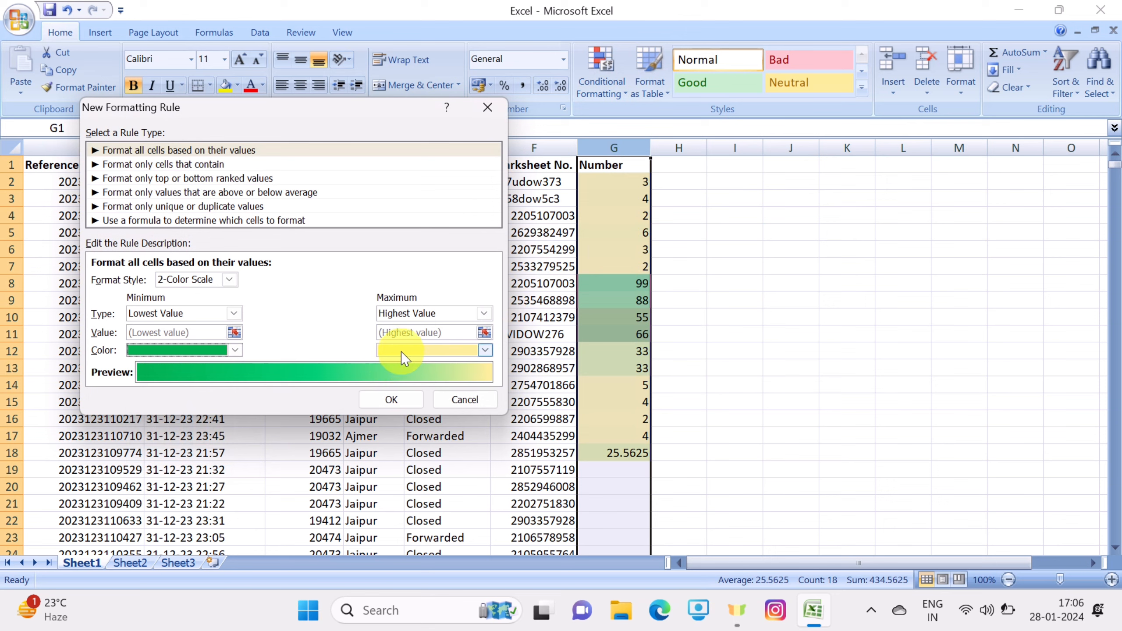
click(485, 350)
click(397, 470)
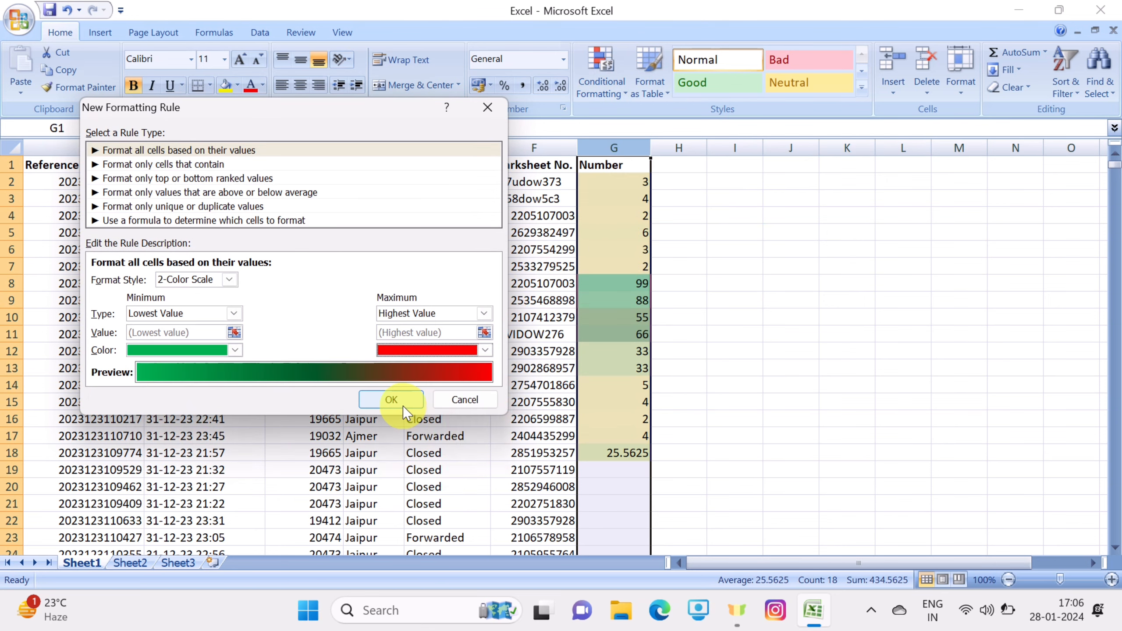
click(397, 397)
click(774, 371)
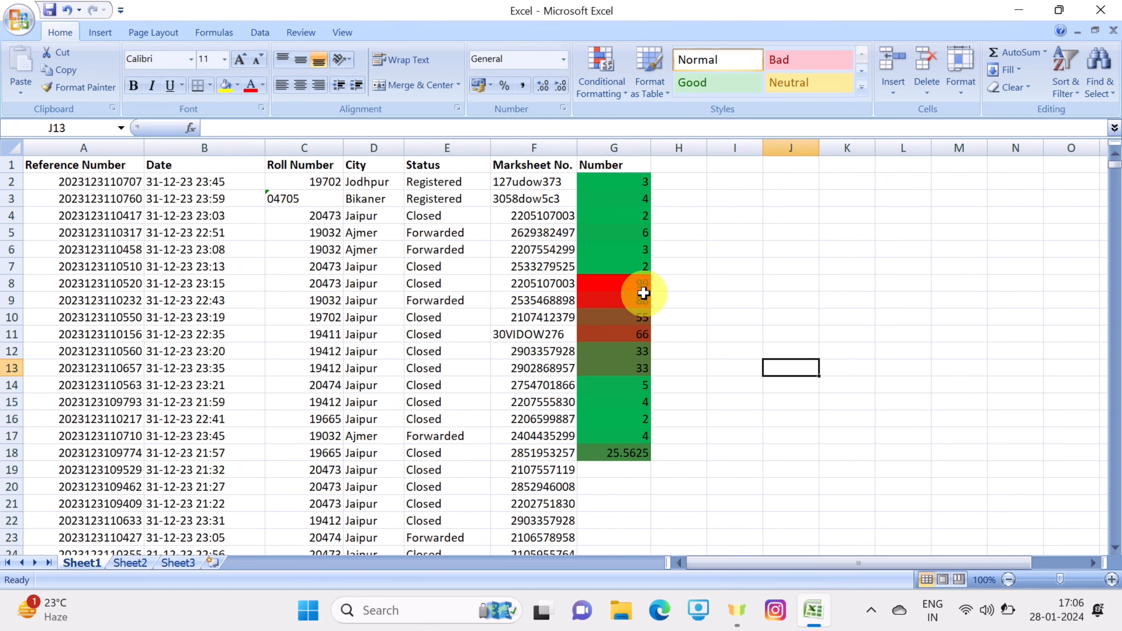
Select the Number column and clear the conditional formatting rules from the entire sheet.
click(621, 97)
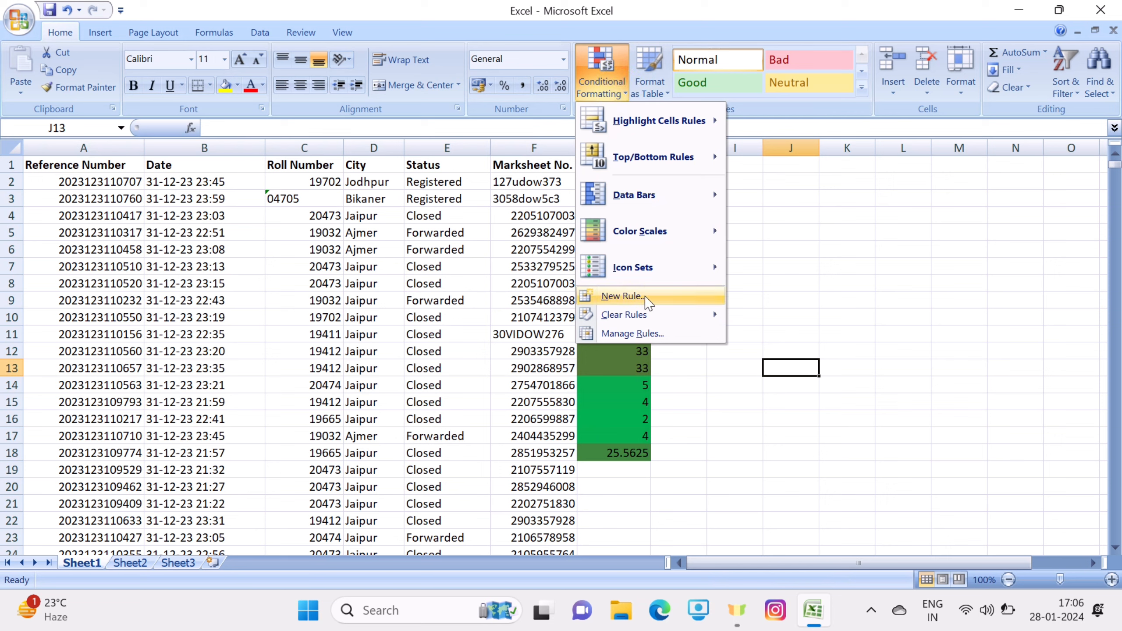
mouse_move(641, 263)
click(602, 86)
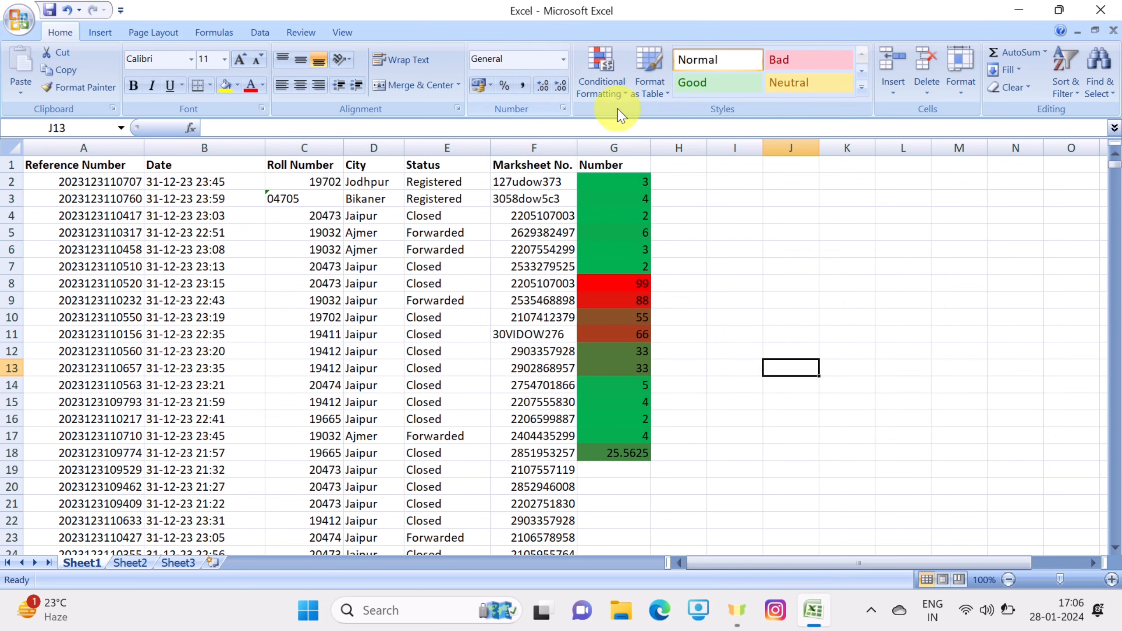
click(614, 148)
click(590, 95)
mouse_move(644, 315)
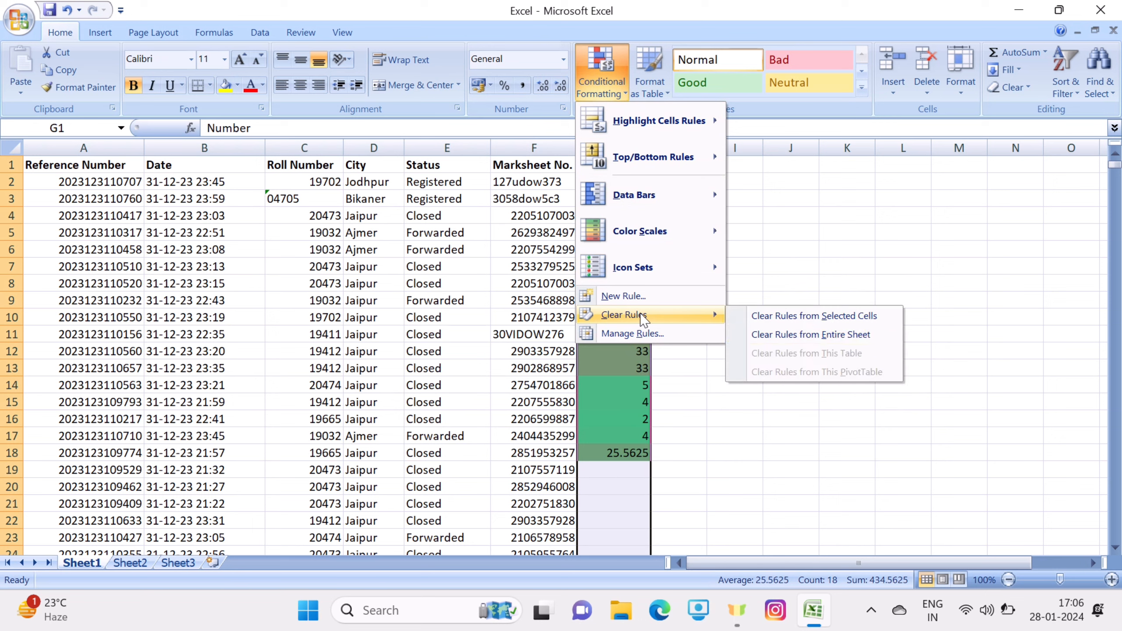
click(804, 339)
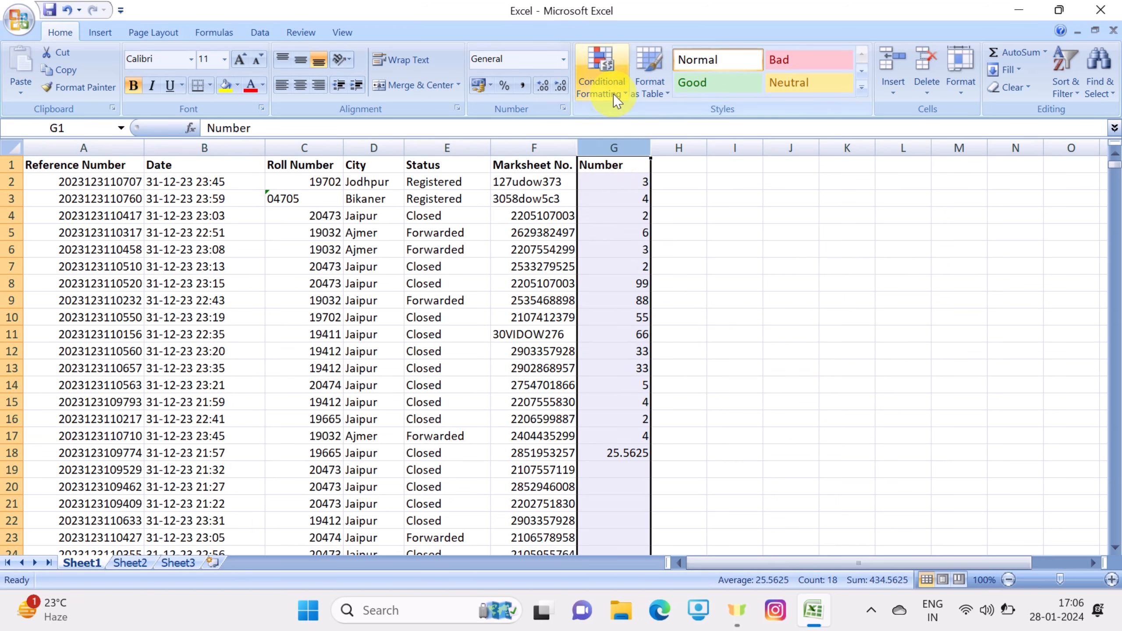
Apply the three circled symbols icon set (green check, yellow exclamation mark, red cross) to the Number column.
click(602, 86)
mouse_move(671, 283)
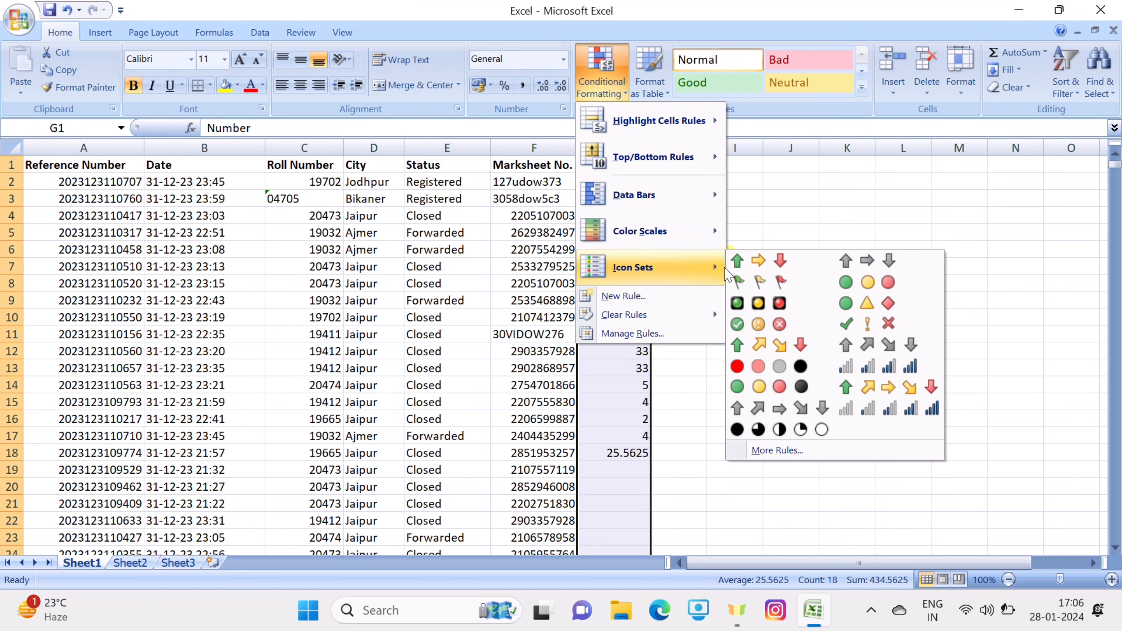
click(768, 314)
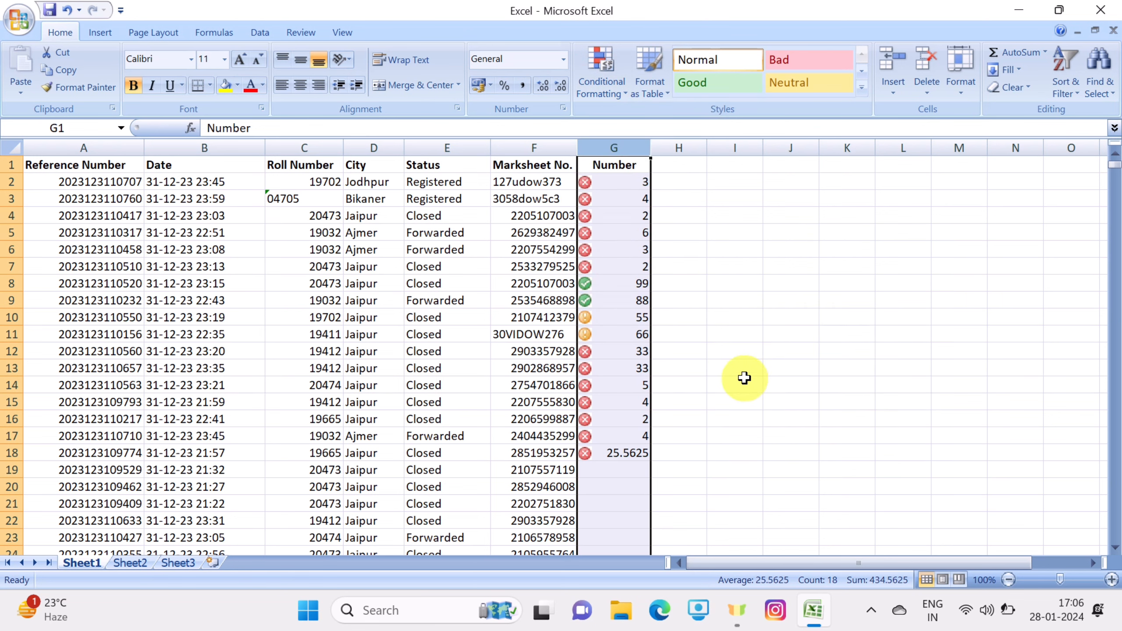
View the rule settings for custom icon sets, including thresholds and icon style, and close them without adding a rule.
click(604, 84)
mouse_move(645, 267)
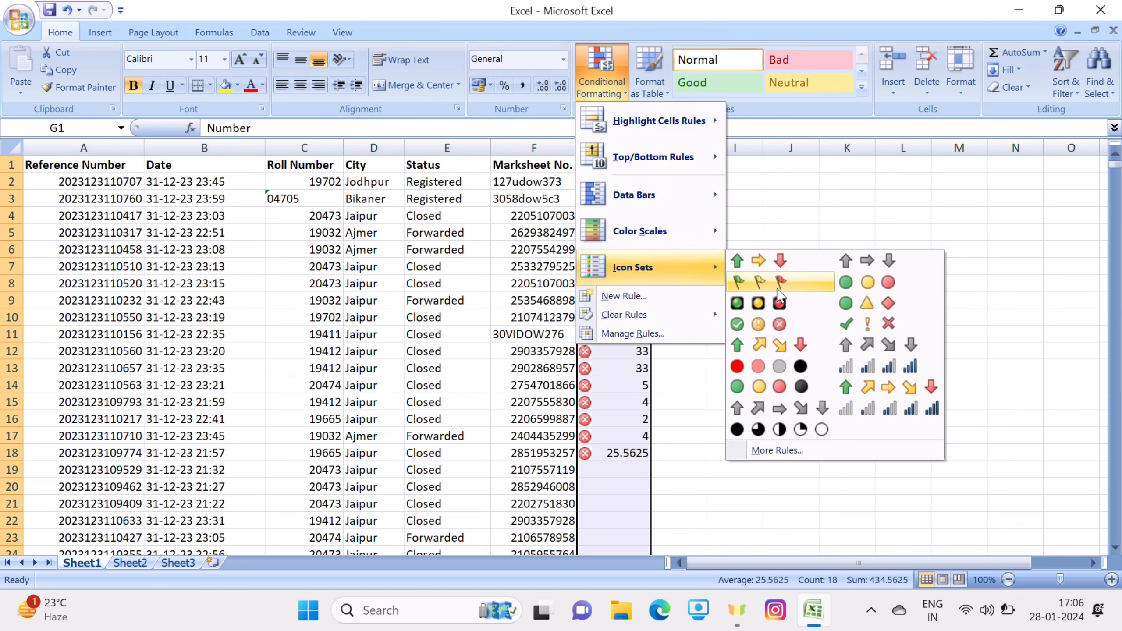
click(777, 450)
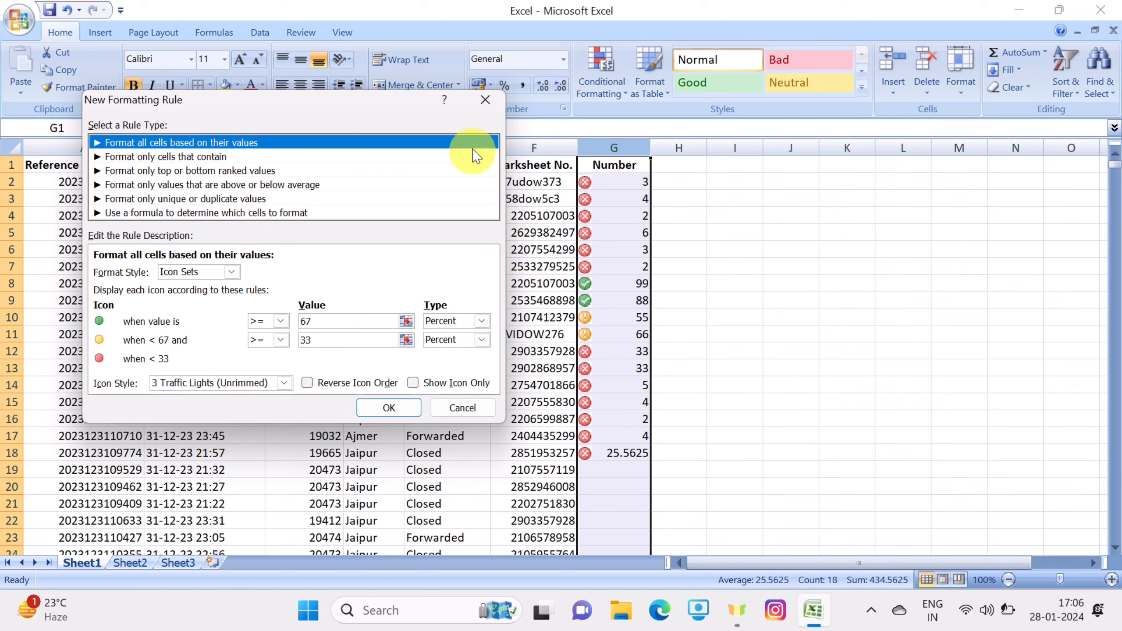
click(486, 100)
Examine the new-rule types for cell contents, ranking, averages, unique or duplicate values and formulas, then close the dialog without adding a rule.
click(597, 96)
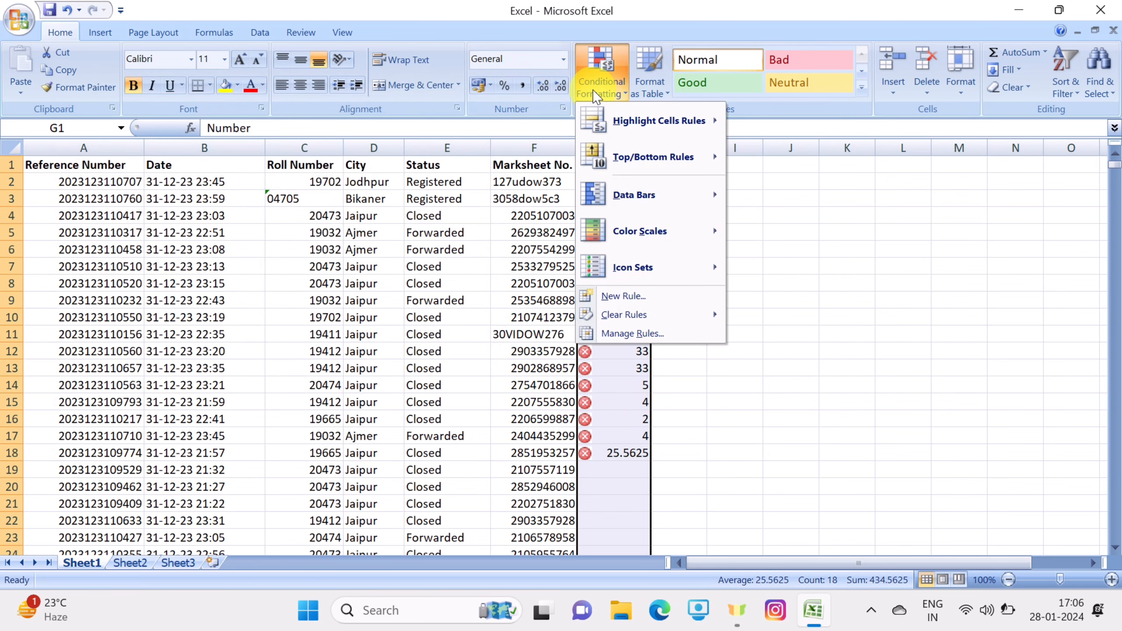
click(639, 303)
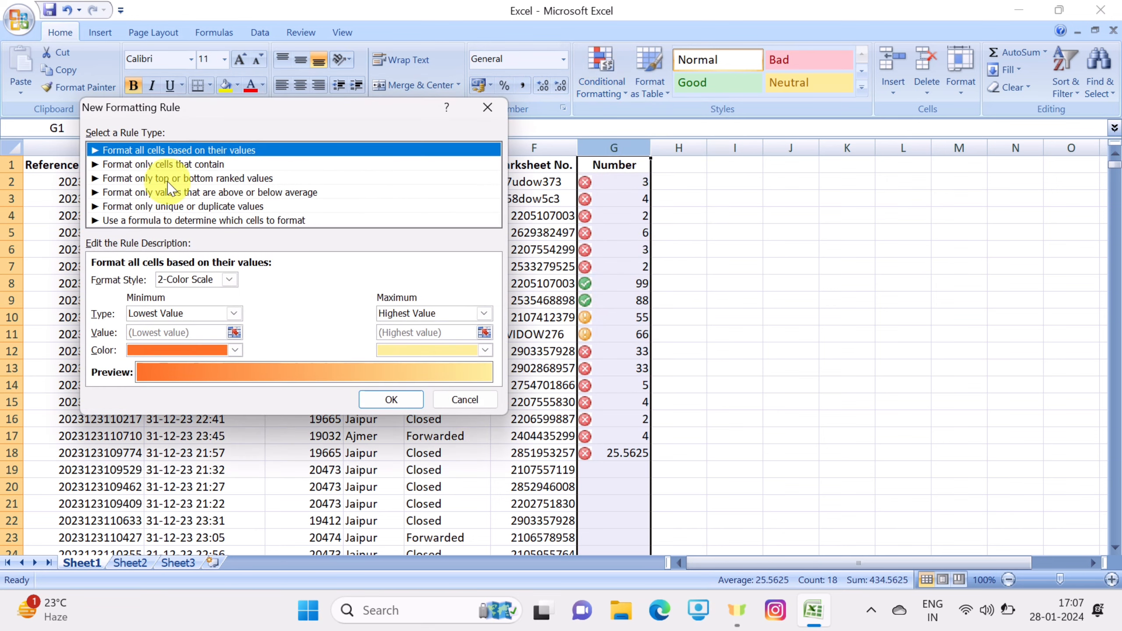
click(114, 165)
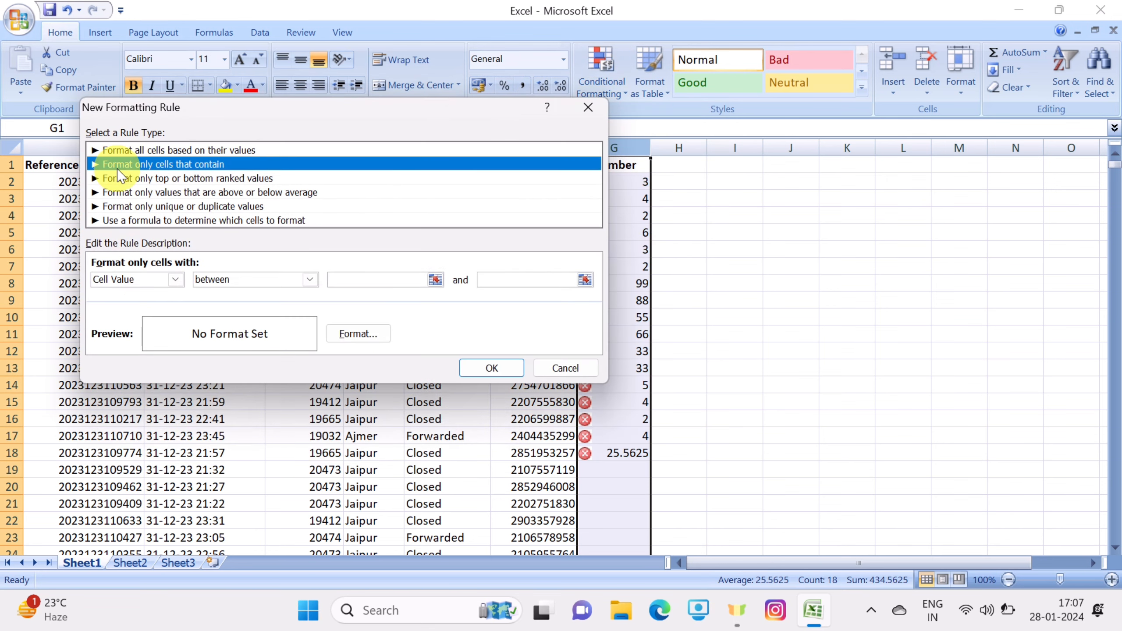
click(156, 177)
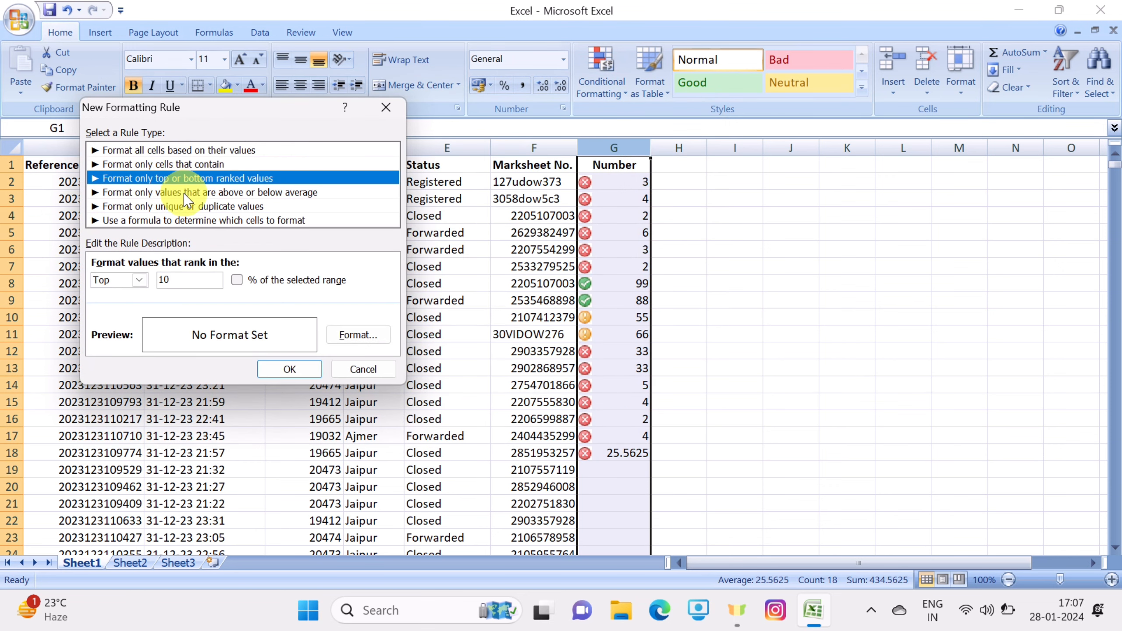
click(185, 195)
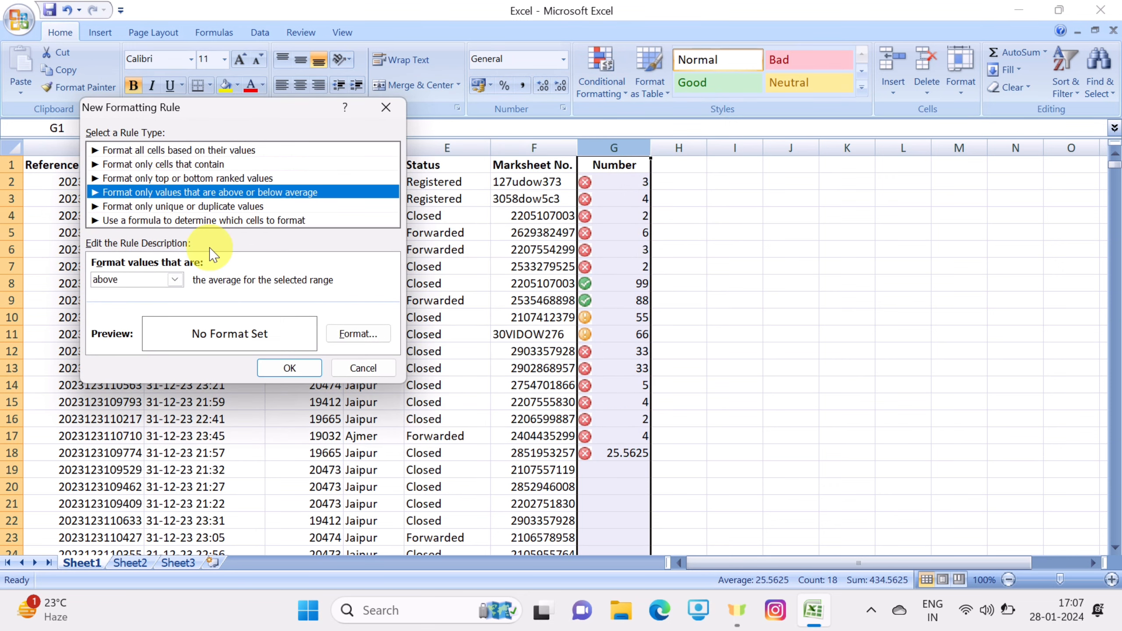
click(189, 206)
click(203, 220)
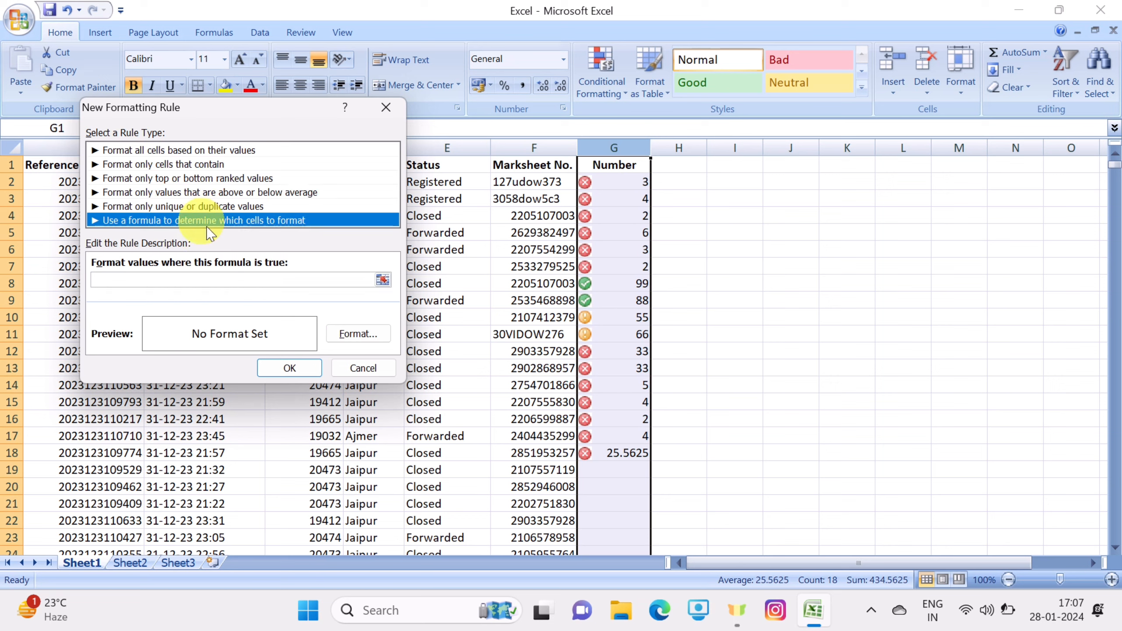
click(386, 108)
click(734, 334)
Clear the conditional formatting rules from the selected Number column and deselect it.
click(617, 148)
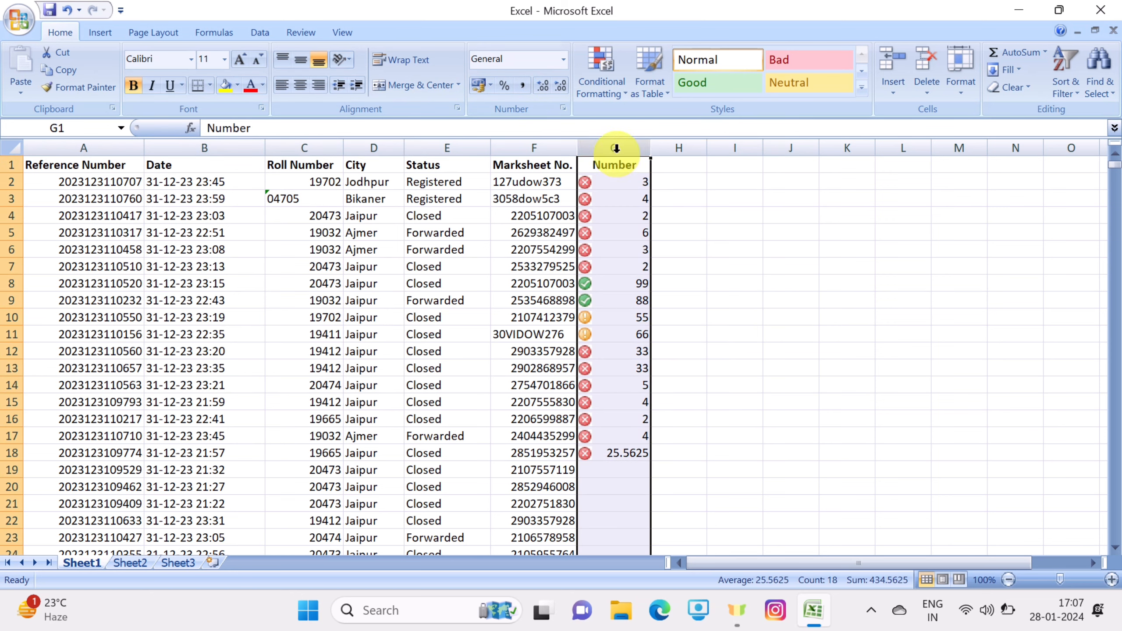
click(602, 73)
mouse_move(647, 315)
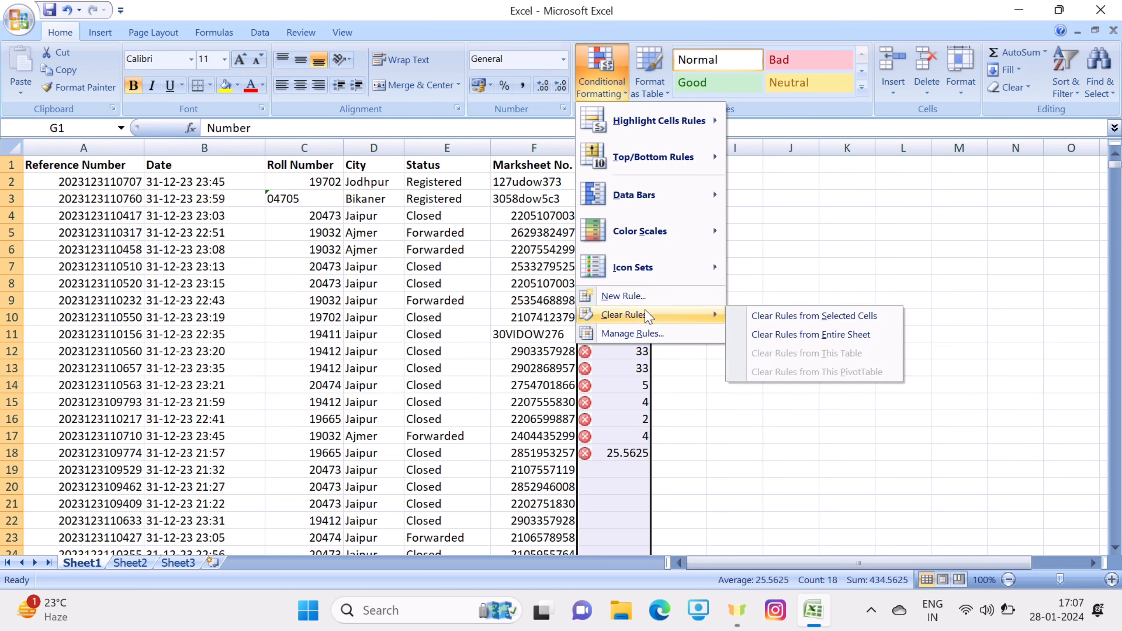
click(846, 317)
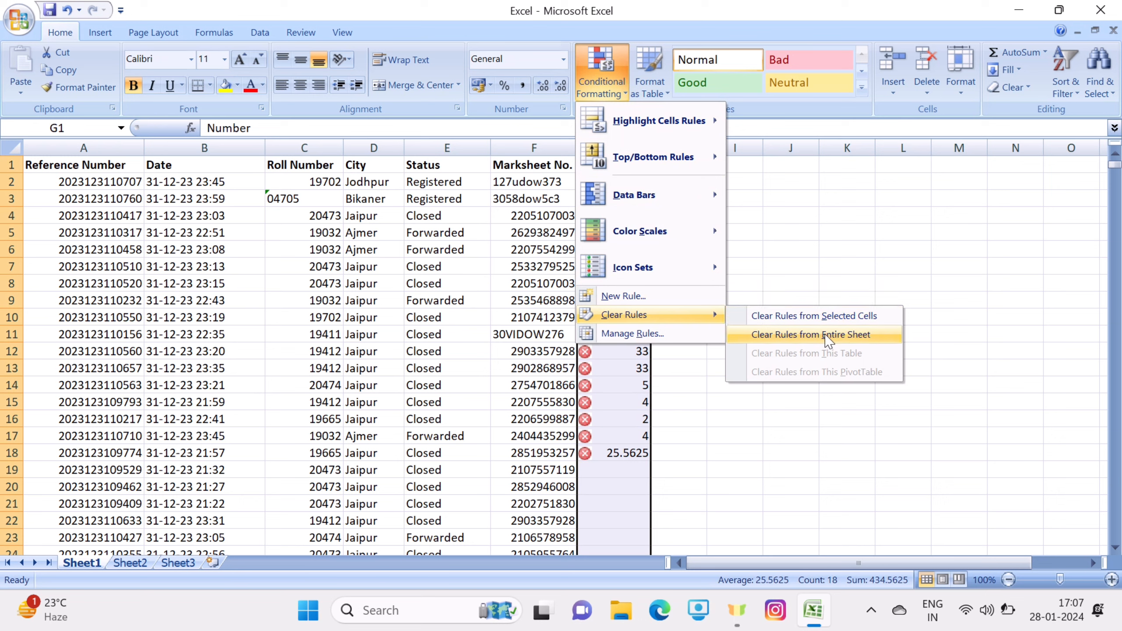
click(828, 317)
click(777, 340)
click(774, 351)
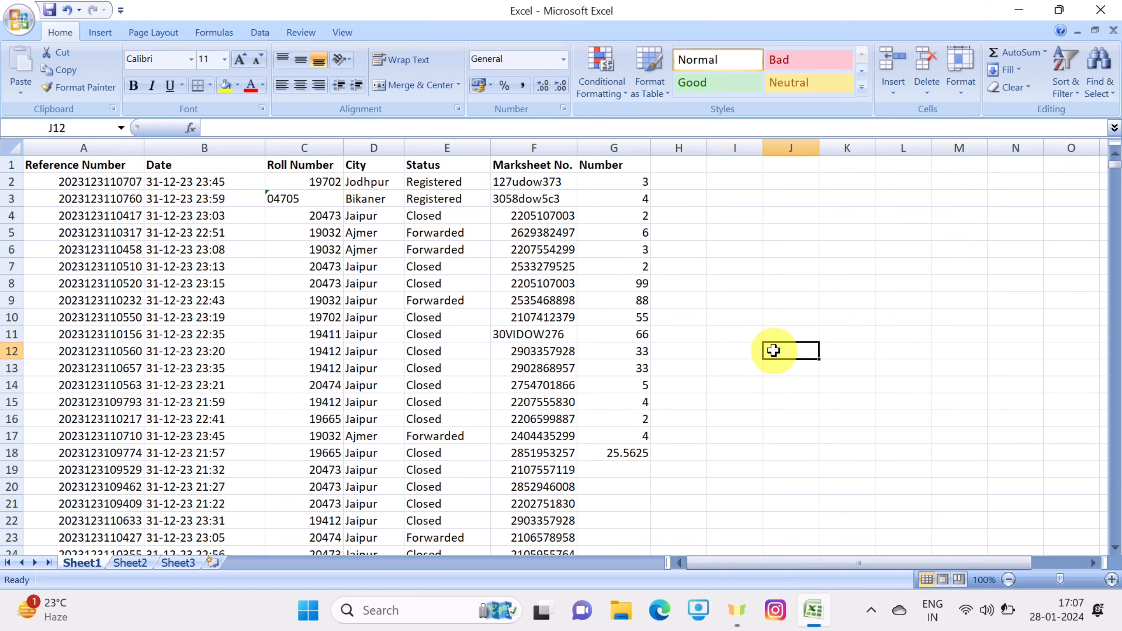